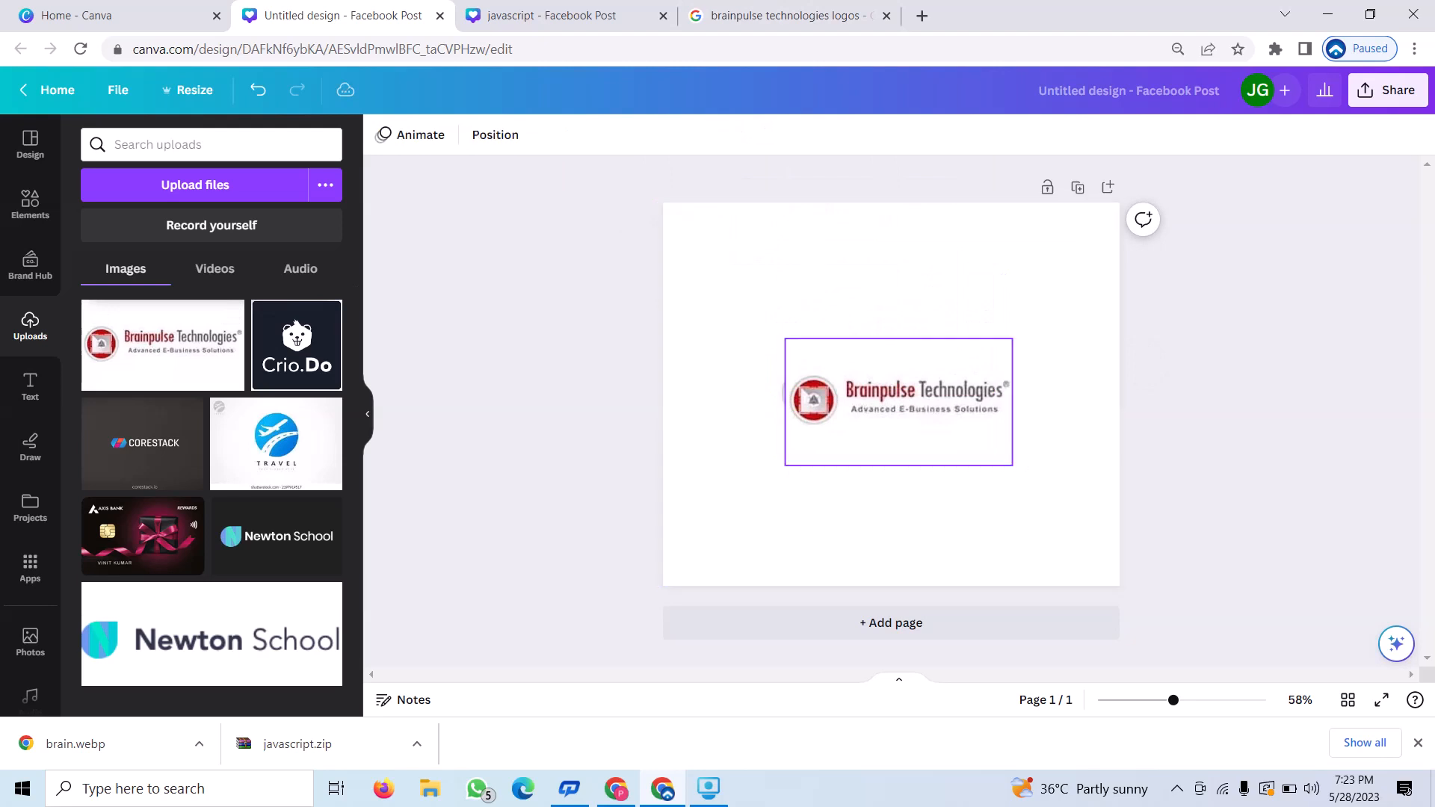
Move the Brainpulse Technologies logo to the page's upper-left corner and widen it slightly
left_click_drag(898, 404, 793, 255)
left_click(900, 308)
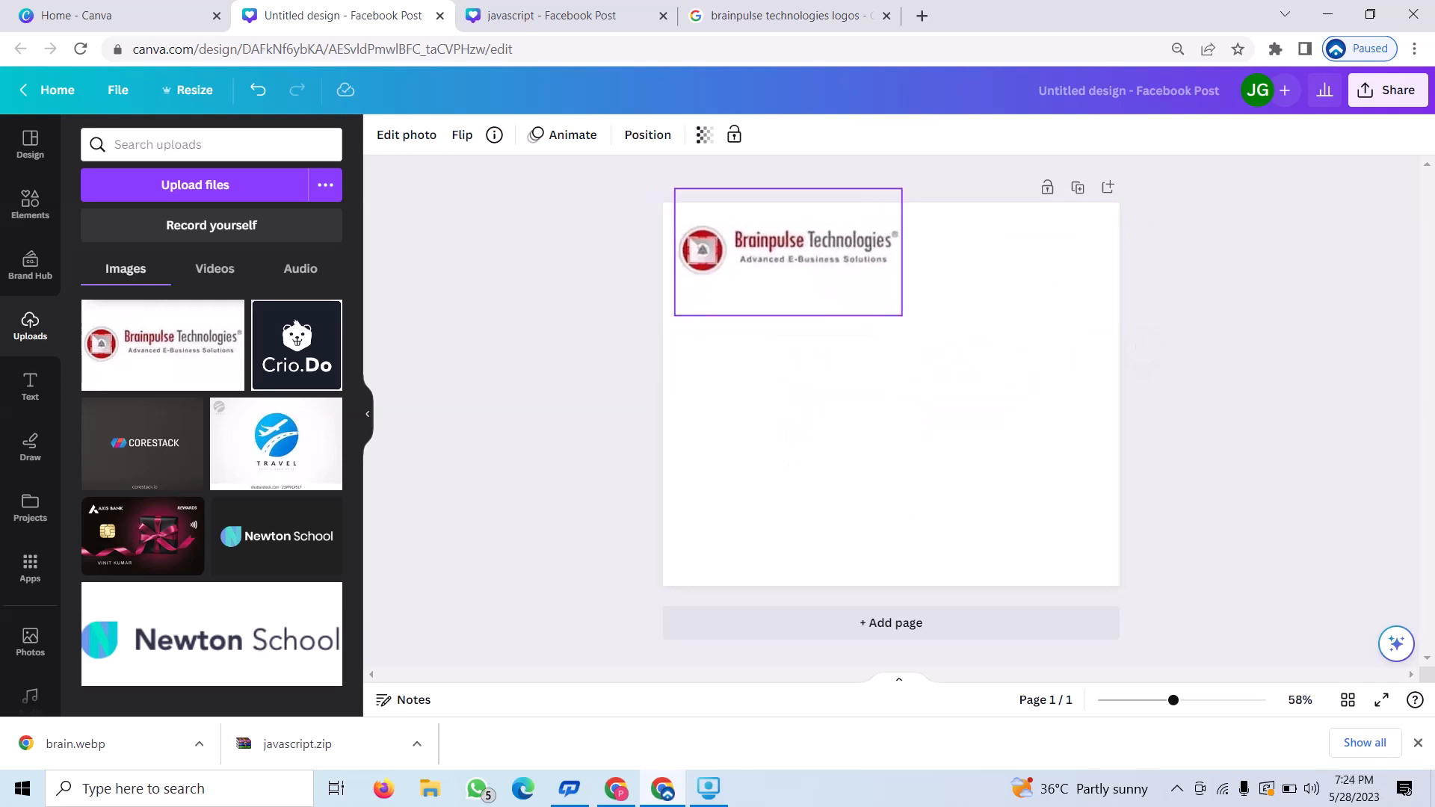
mouse_move(793, 256)
left_mouse_down()
mouse_move(784, 265)
mouse_move(793, 255)
left_mouse_up()
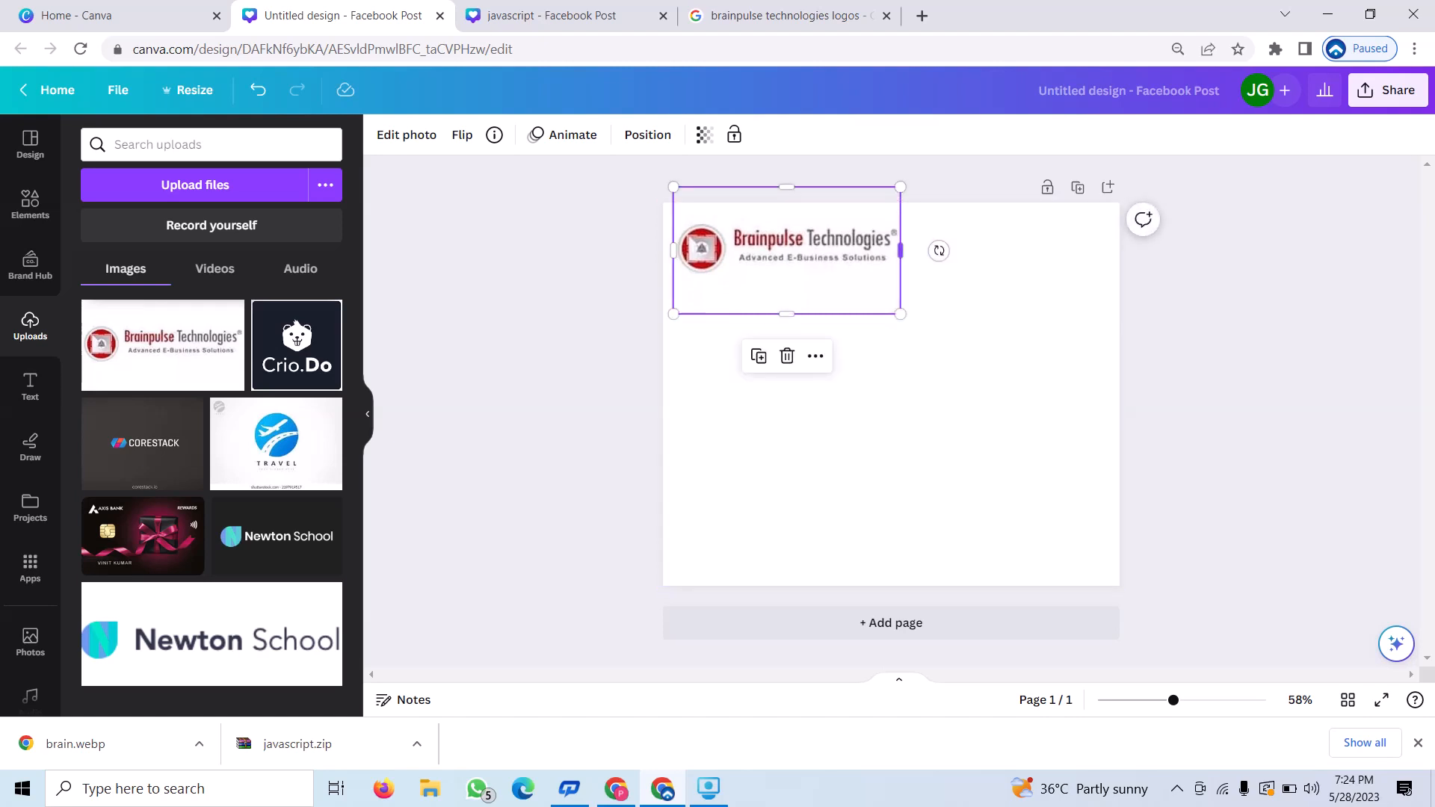
left_click_drag(901, 250, 927, 250)
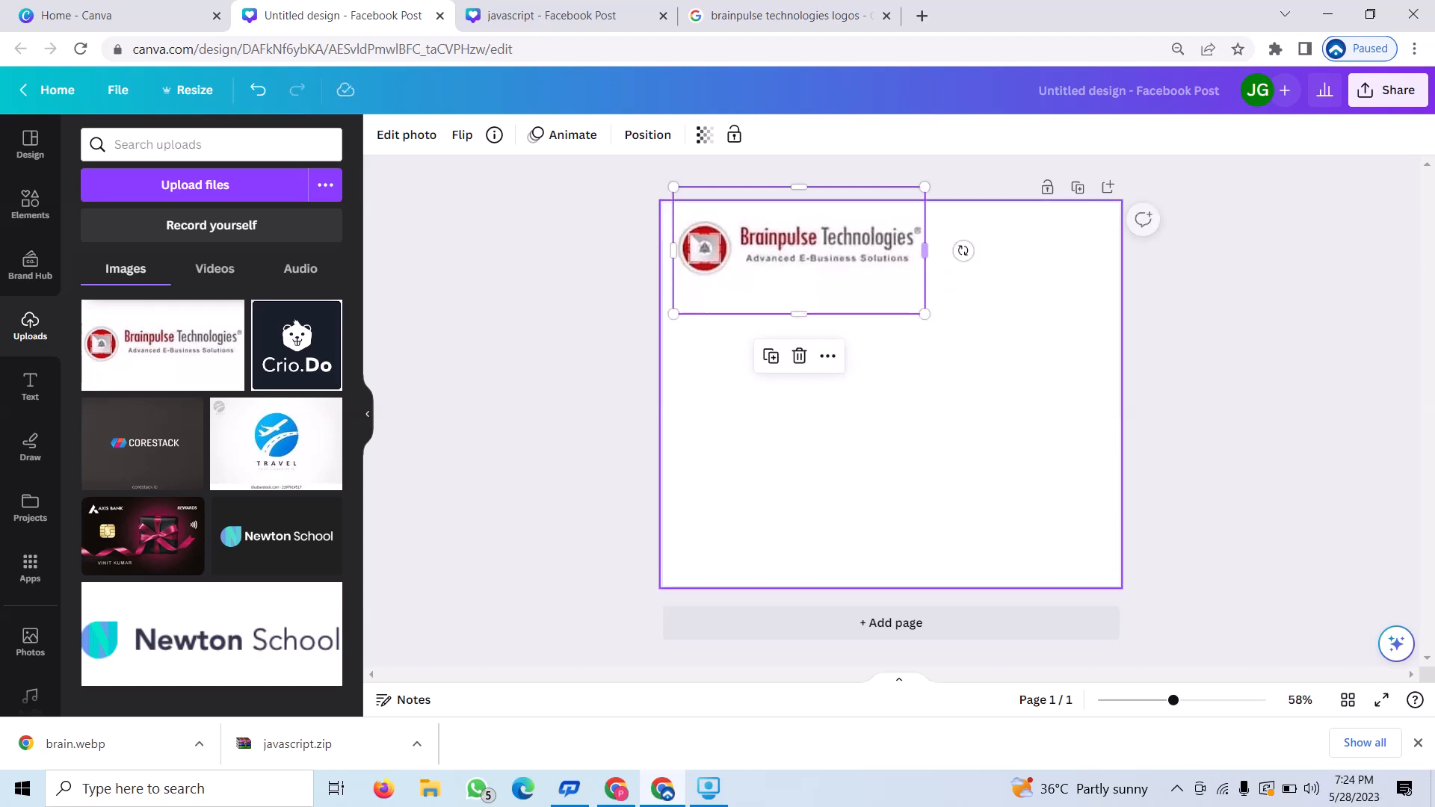
left_click(972, 351)
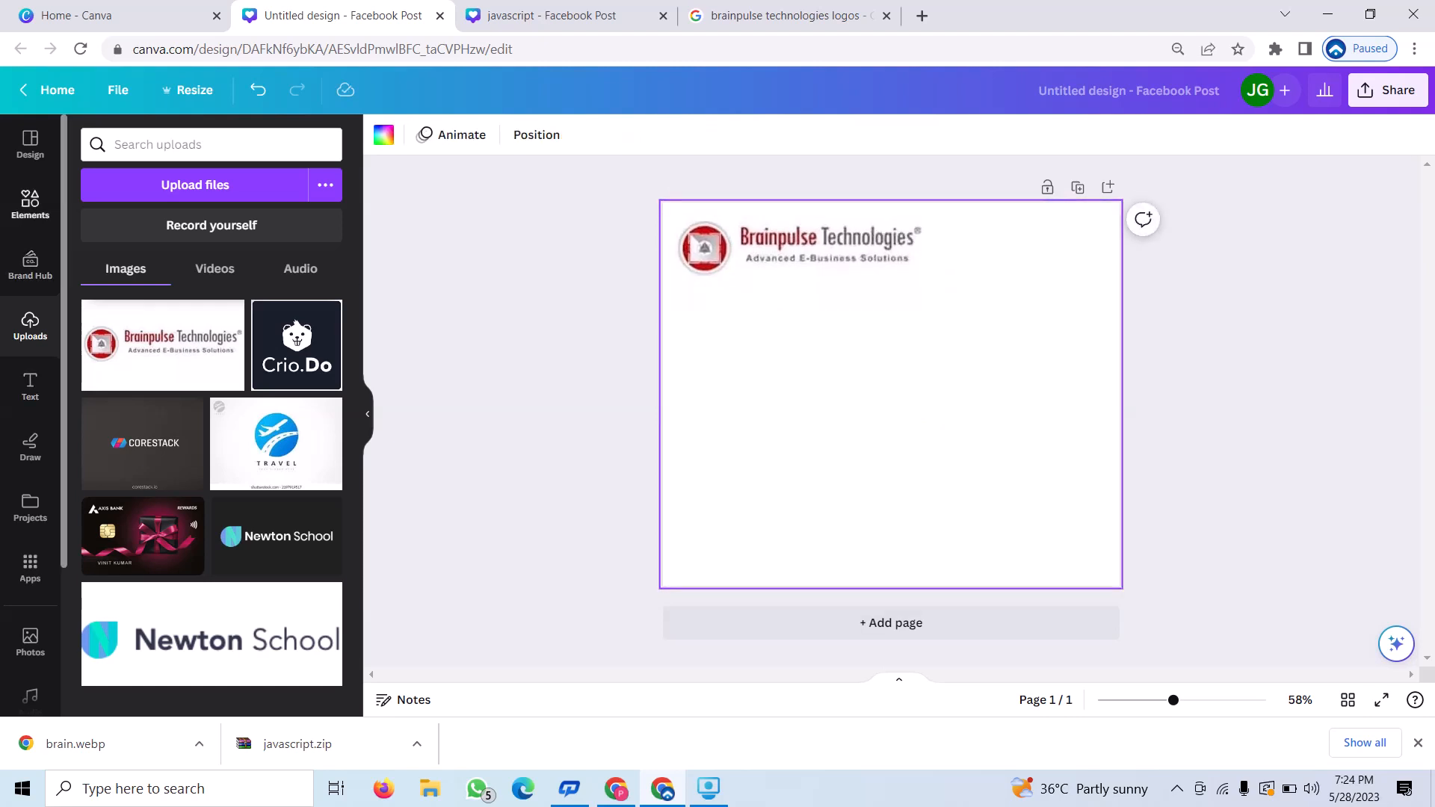
Search the elements for "leafs design" and add the curved leaf branch graphic to the page
left_click(30, 204)
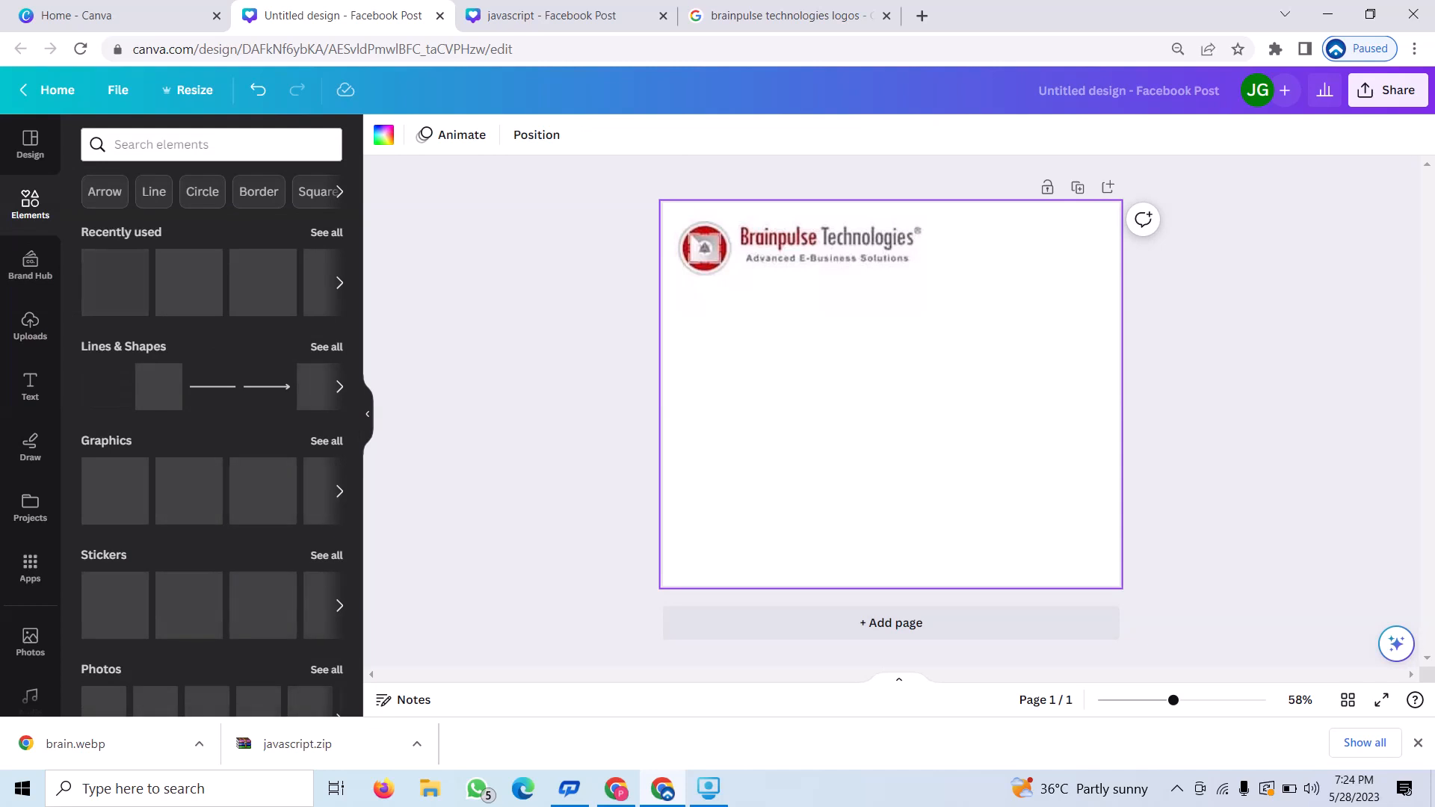
left_click(211, 145)
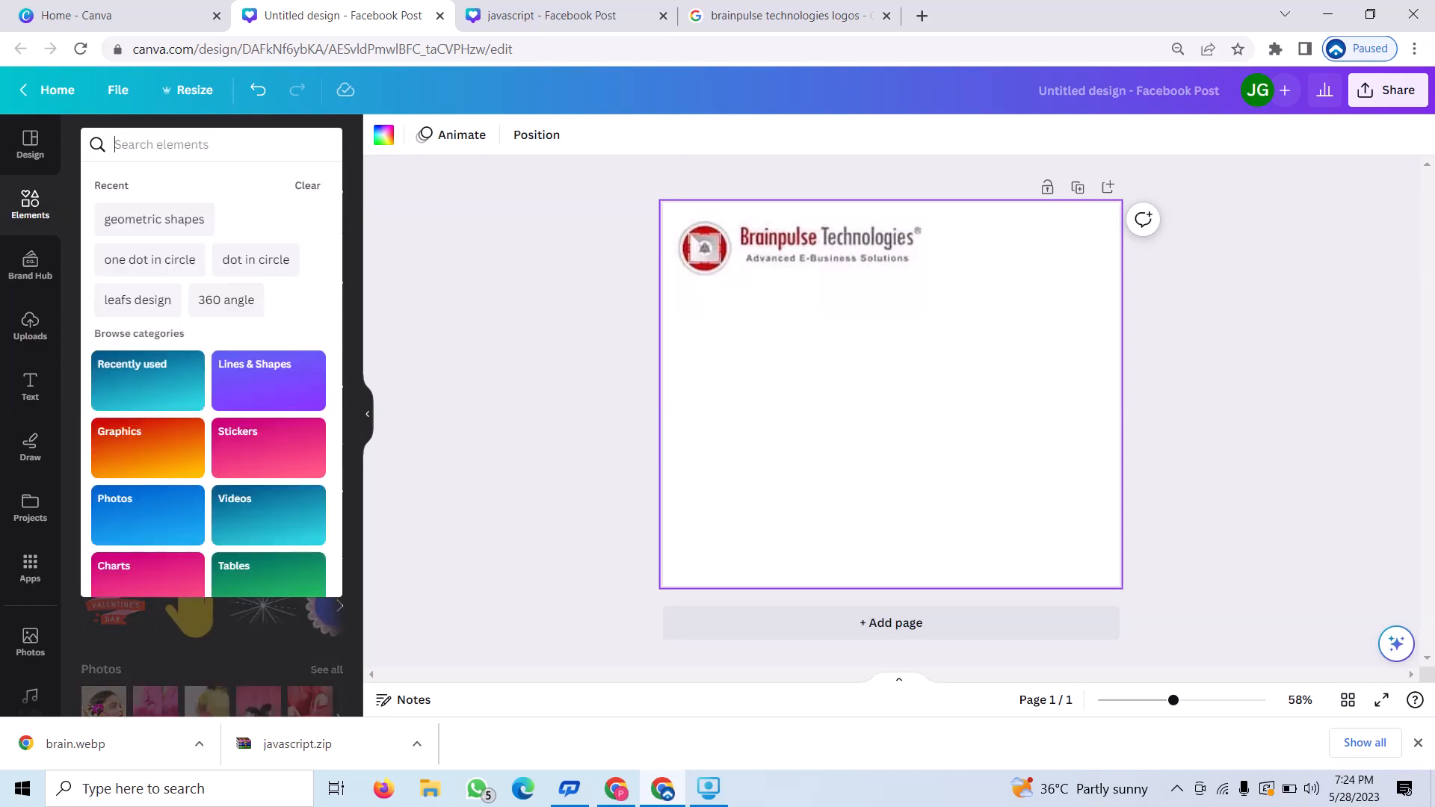
type("lea")
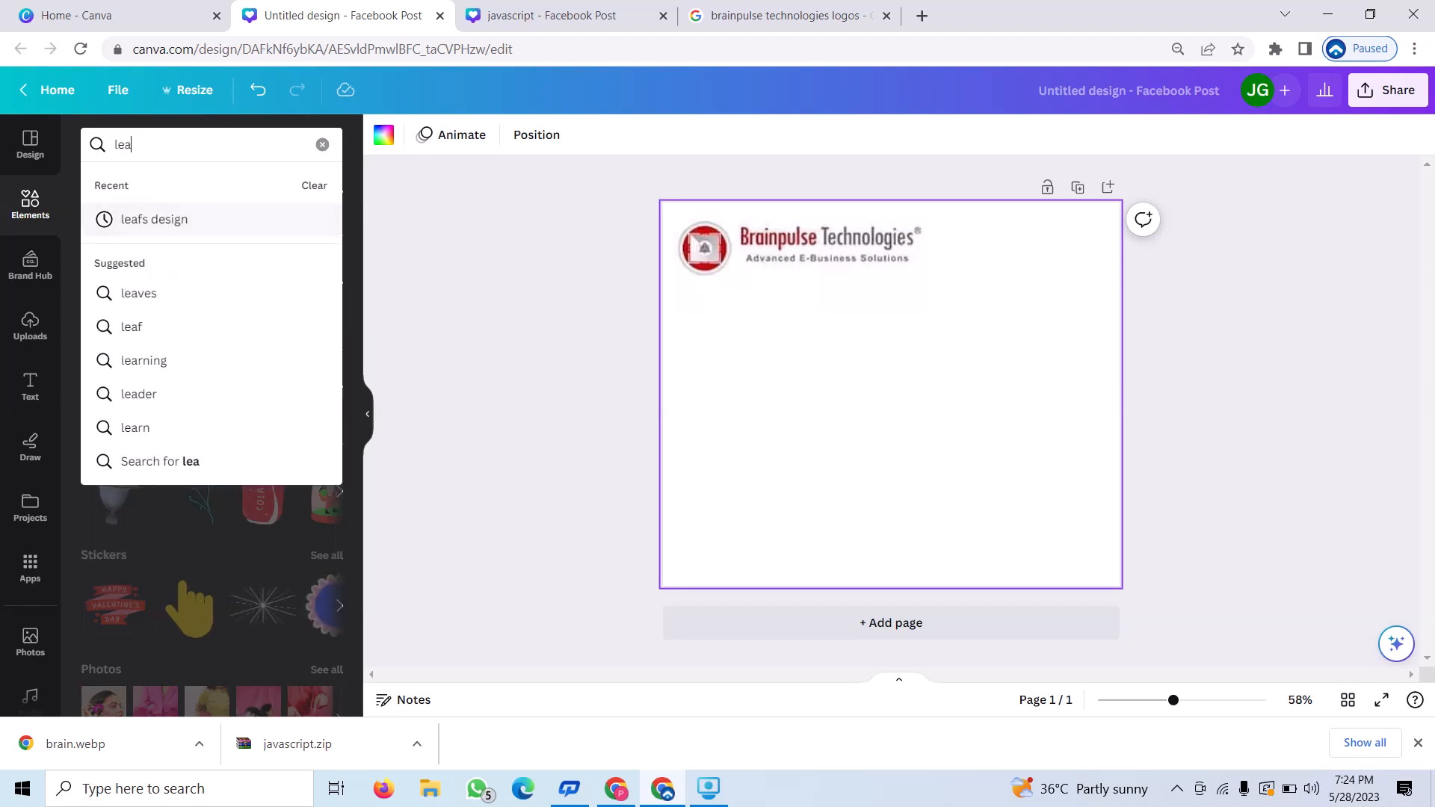
left_click(154, 220)
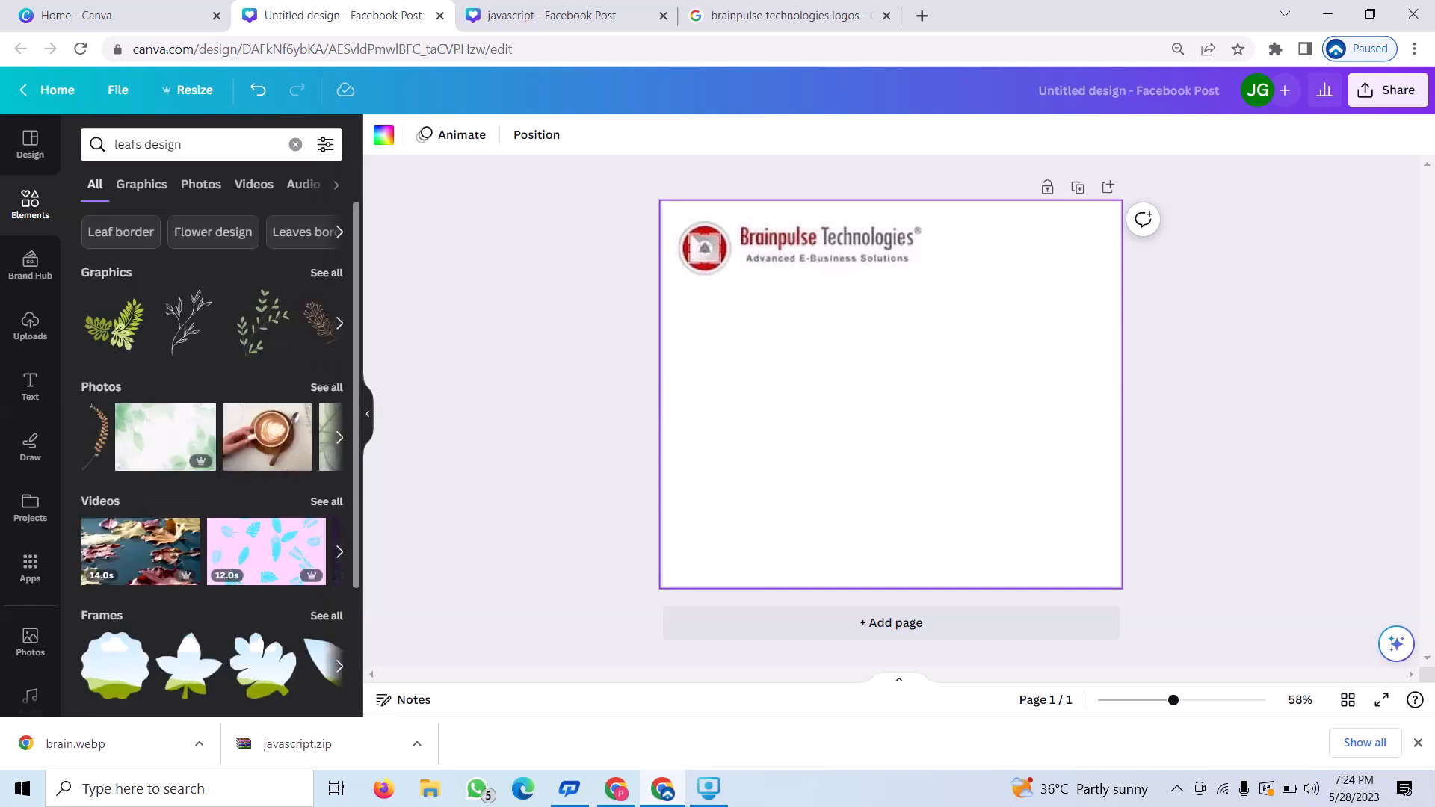
left_click(339, 324)
left_click(340, 323)
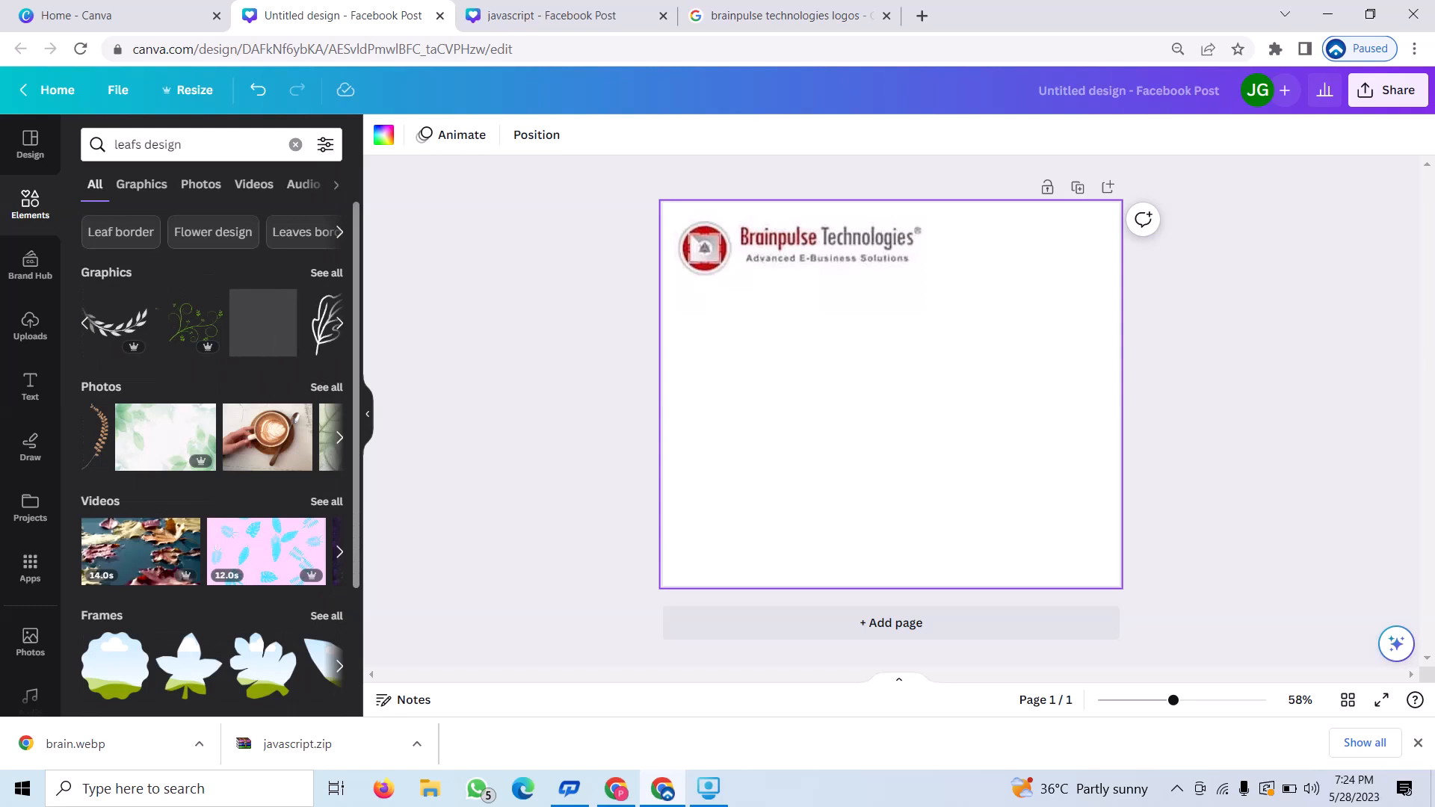
left_click(114, 322)
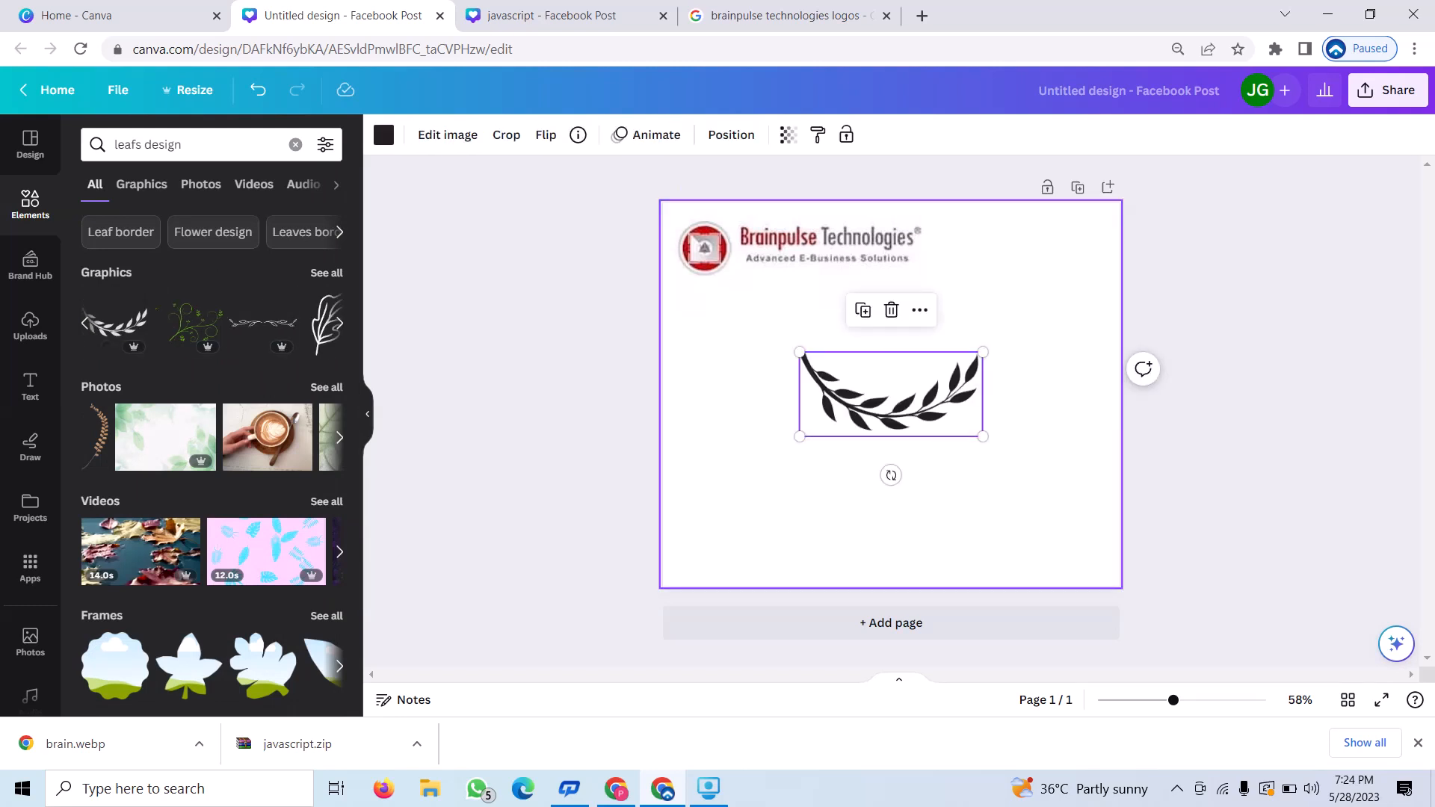
Rotate the leaf branch upright with its bulge facing right and shrink it to badge size
left_click_drag(891, 475, 1022, 406)
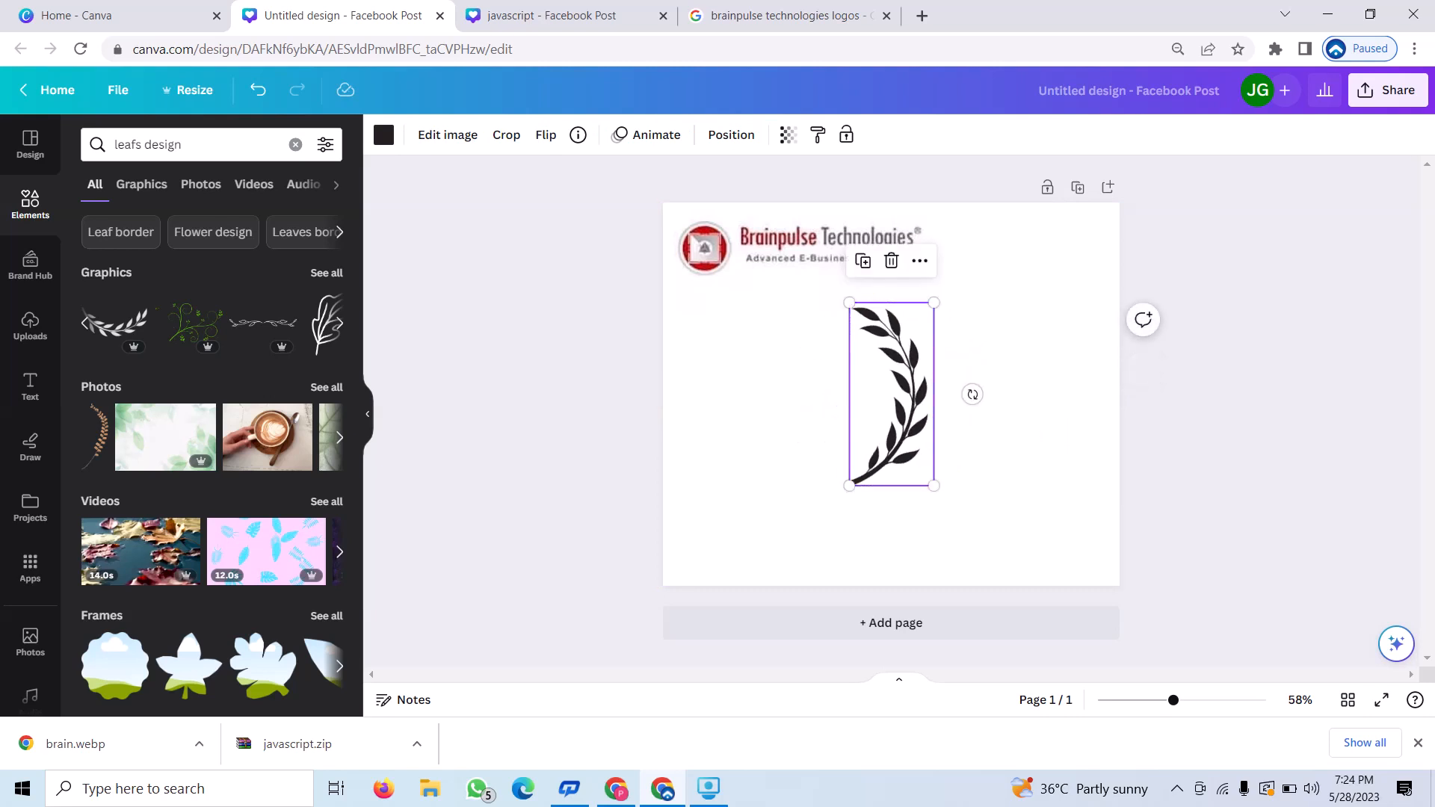
left_click_drag(934, 302, 869, 442)
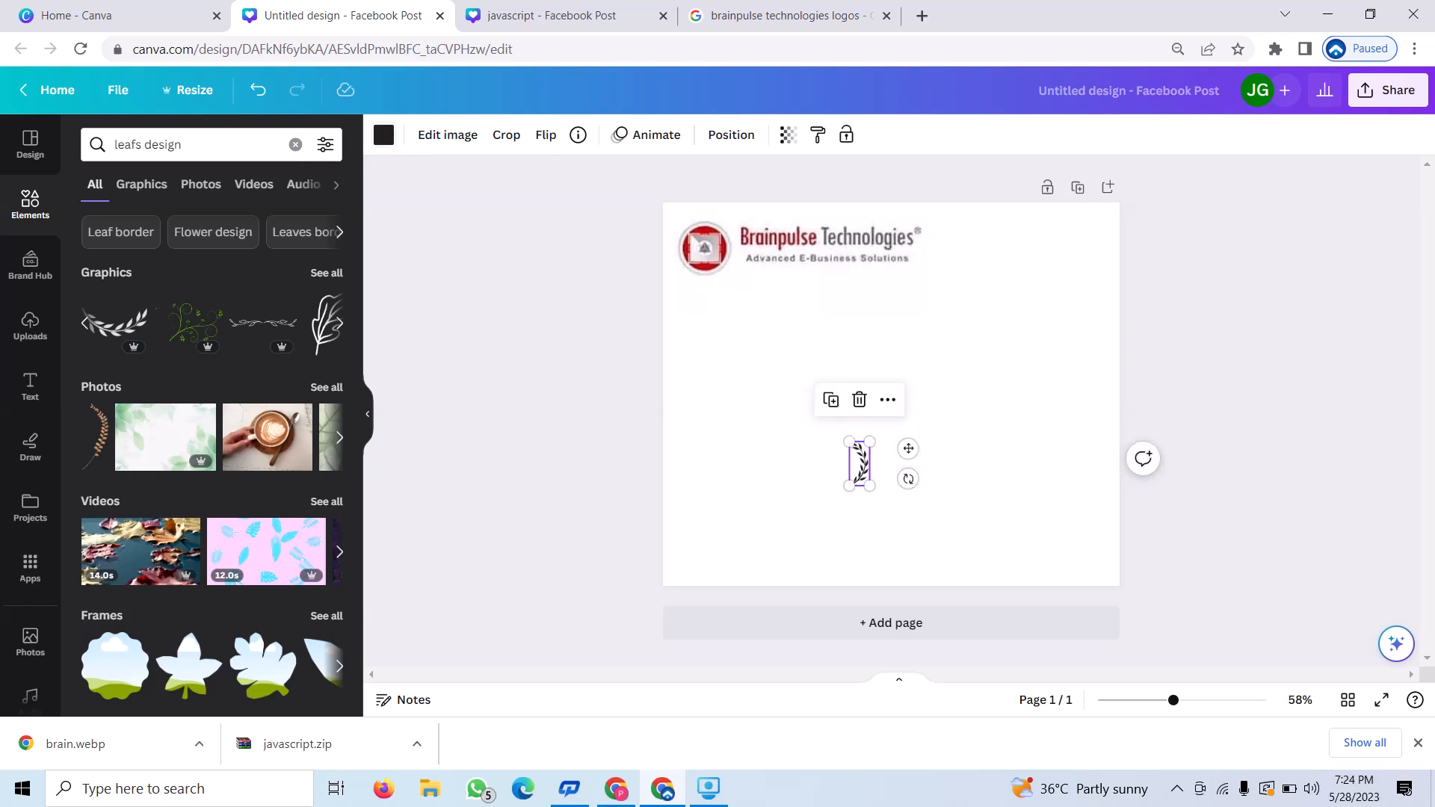
Recolour the leaf branch with a new bright red, #E6073F
left_click(384, 136)
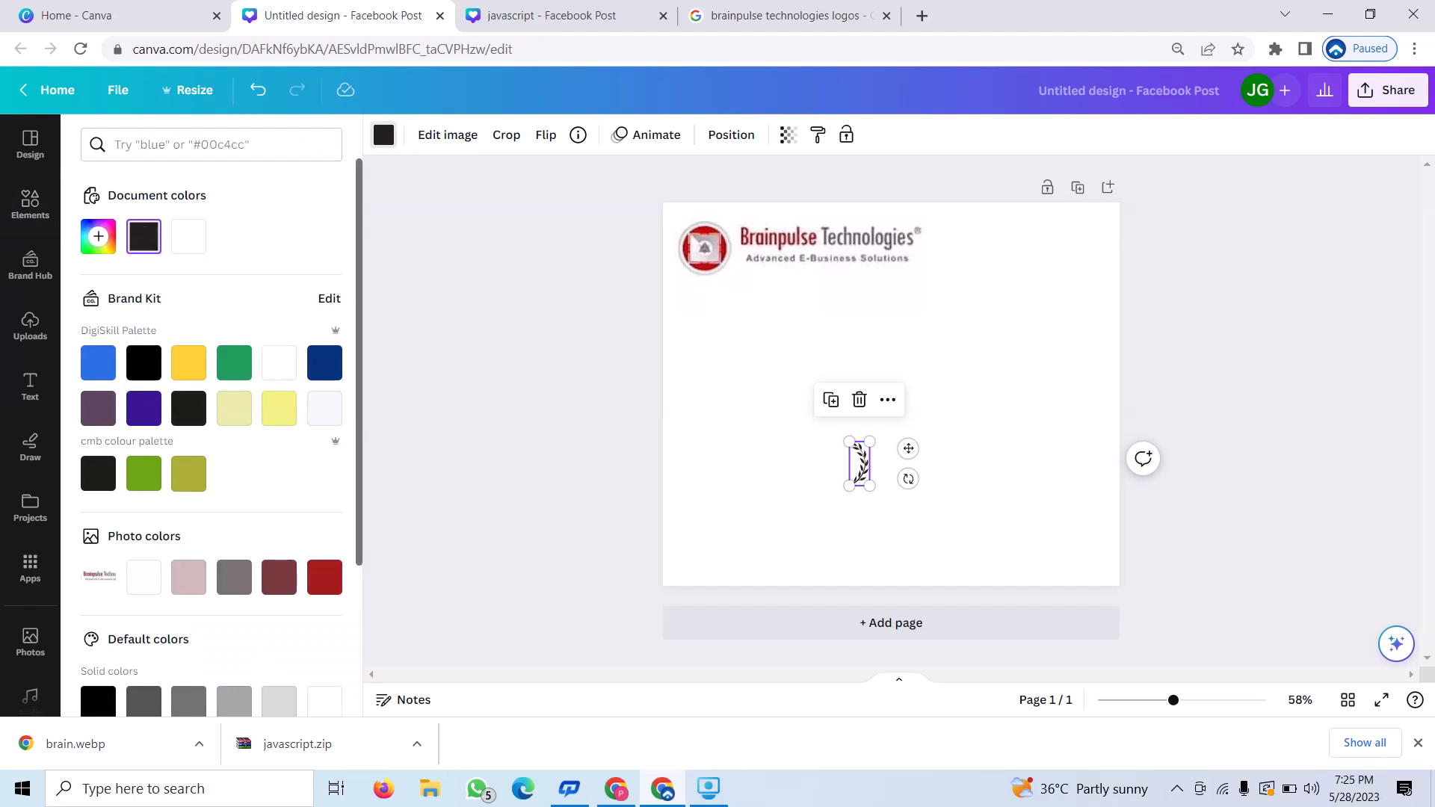
left_click(98, 236)
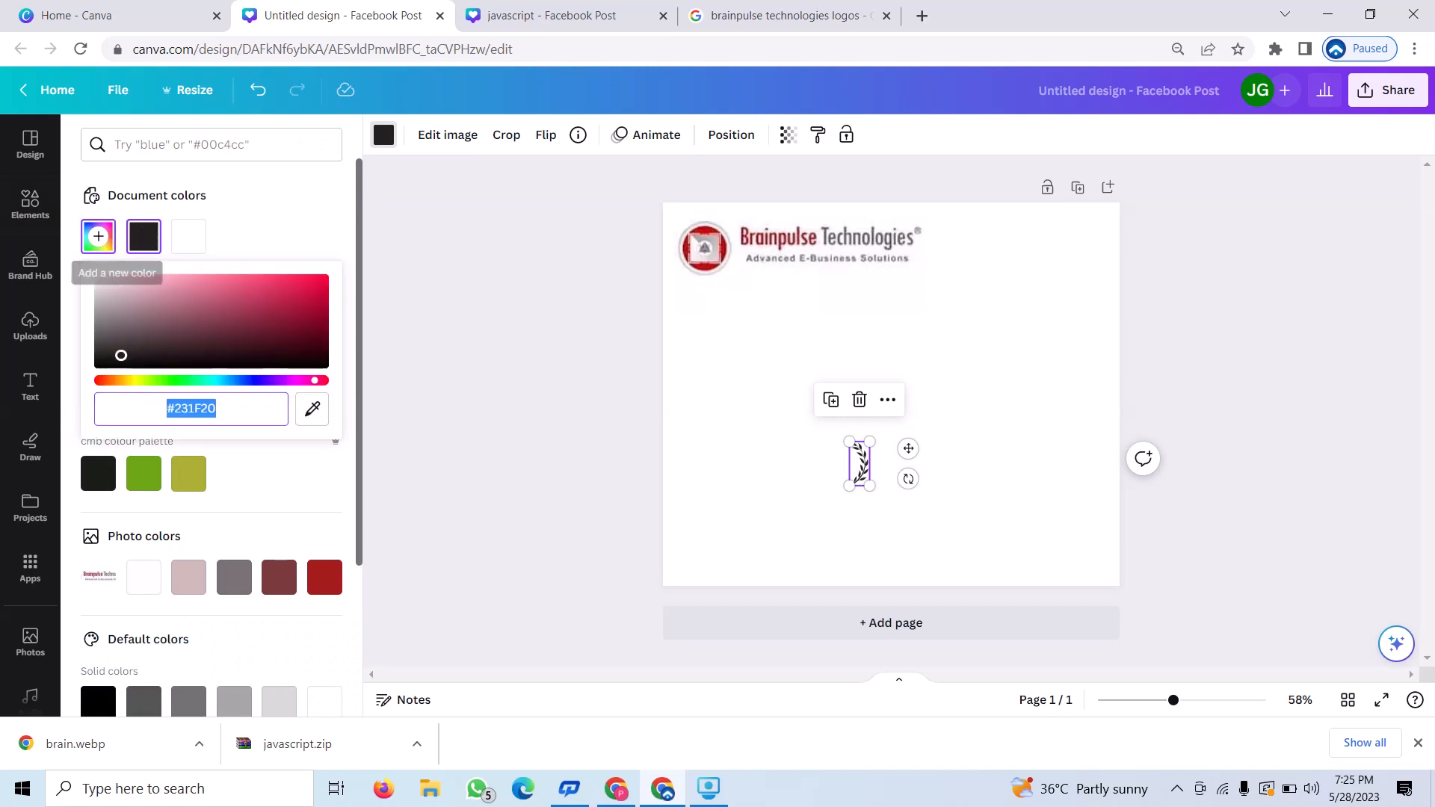
left_click(322, 283)
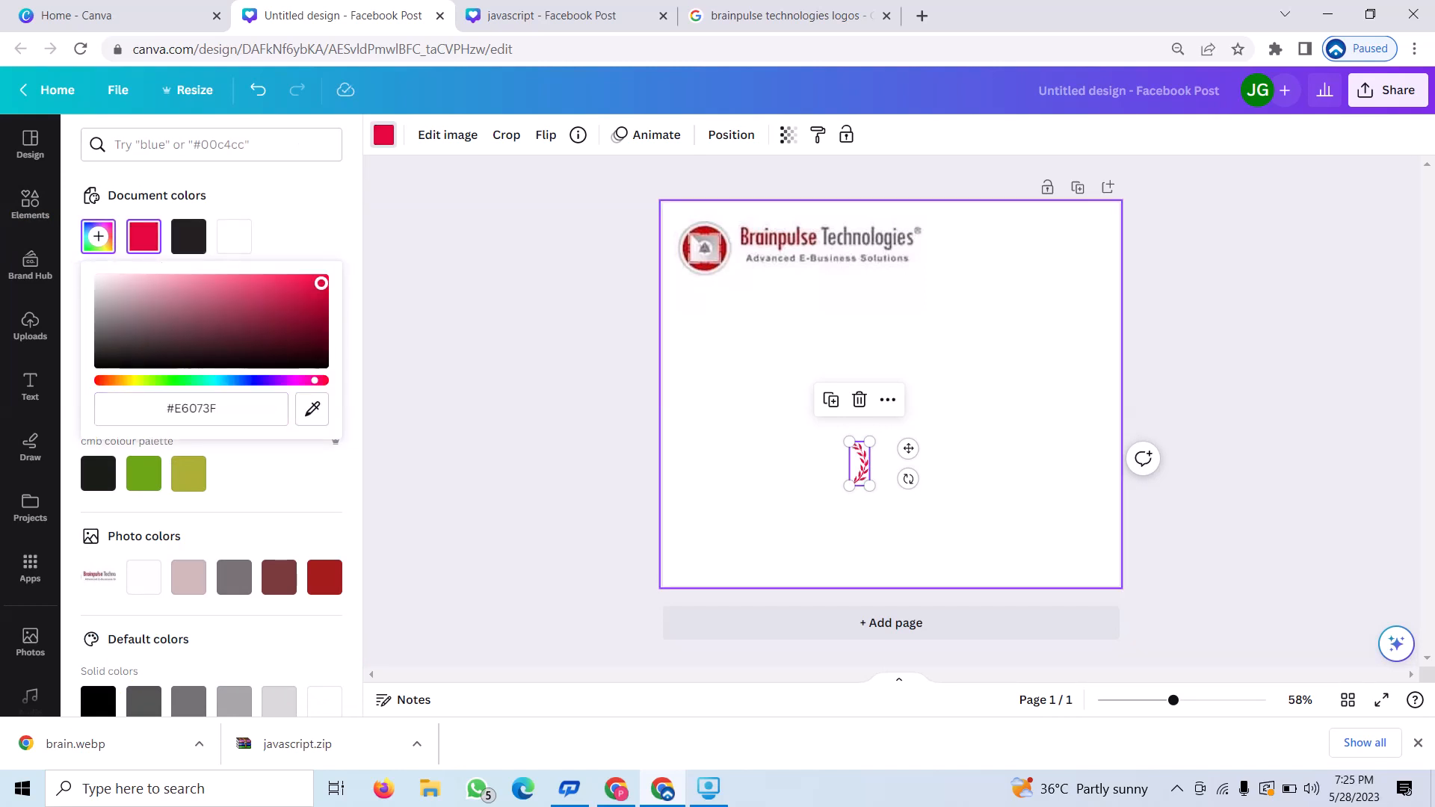
Duplicate the red leaf branch and place one of the two in the page's upper-right corner
left_click(831, 400)
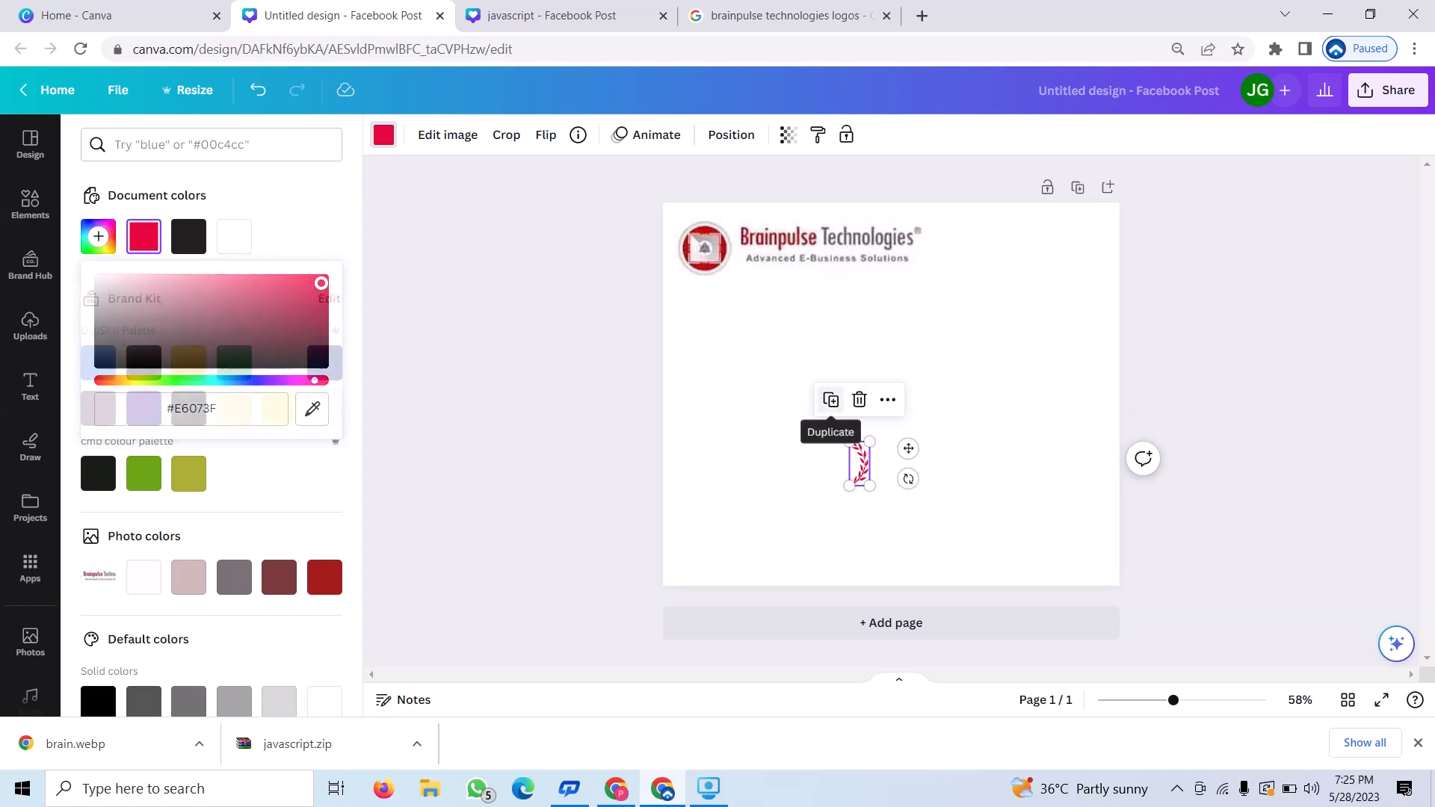
left_click_drag(877, 493, 957, 441)
left_click_drag(859, 464, 1082, 257)
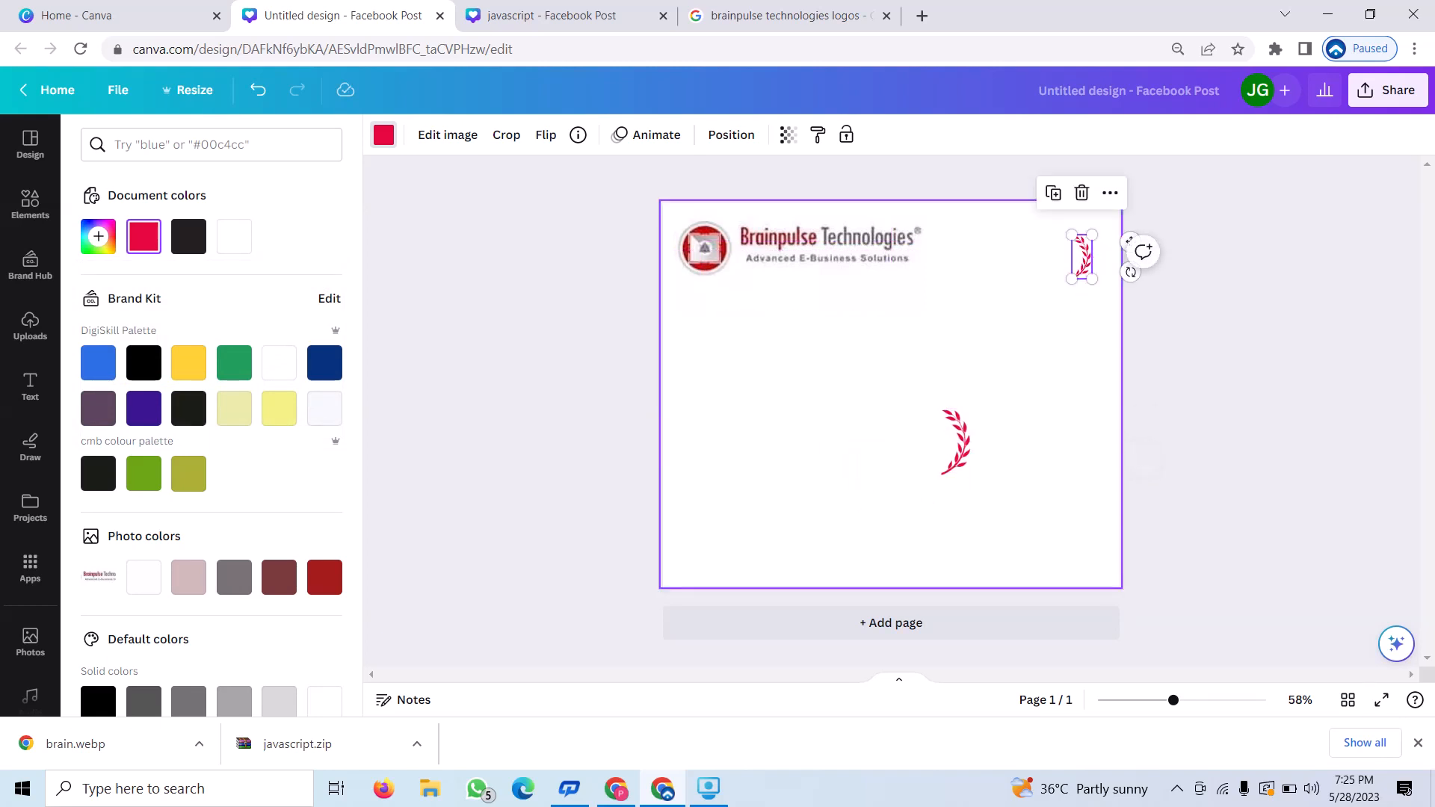
Shrink the other leaf branch to about the size of the corner one and flip it horizontally
left_click(956, 442)
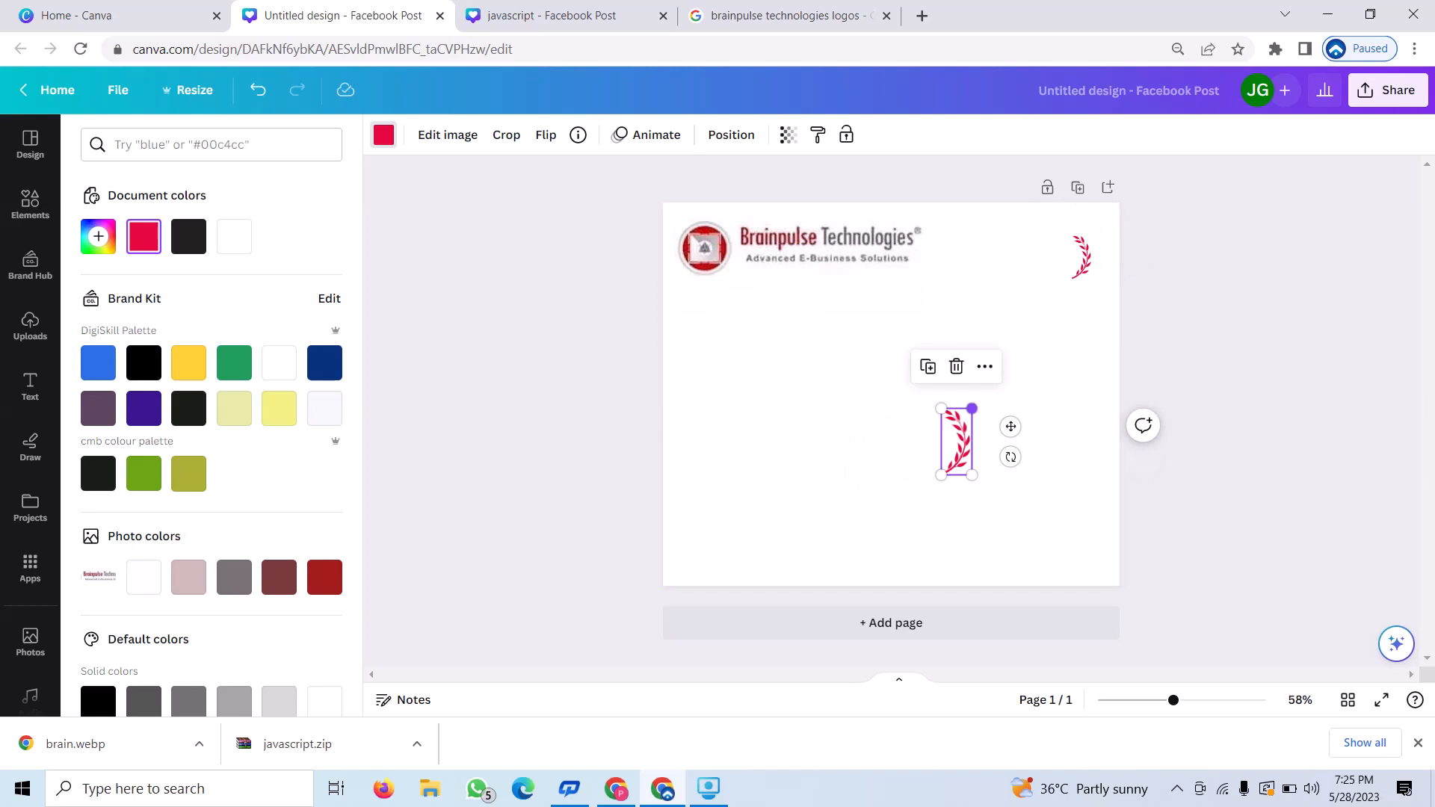
left_click_drag(972, 408, 960, 435)
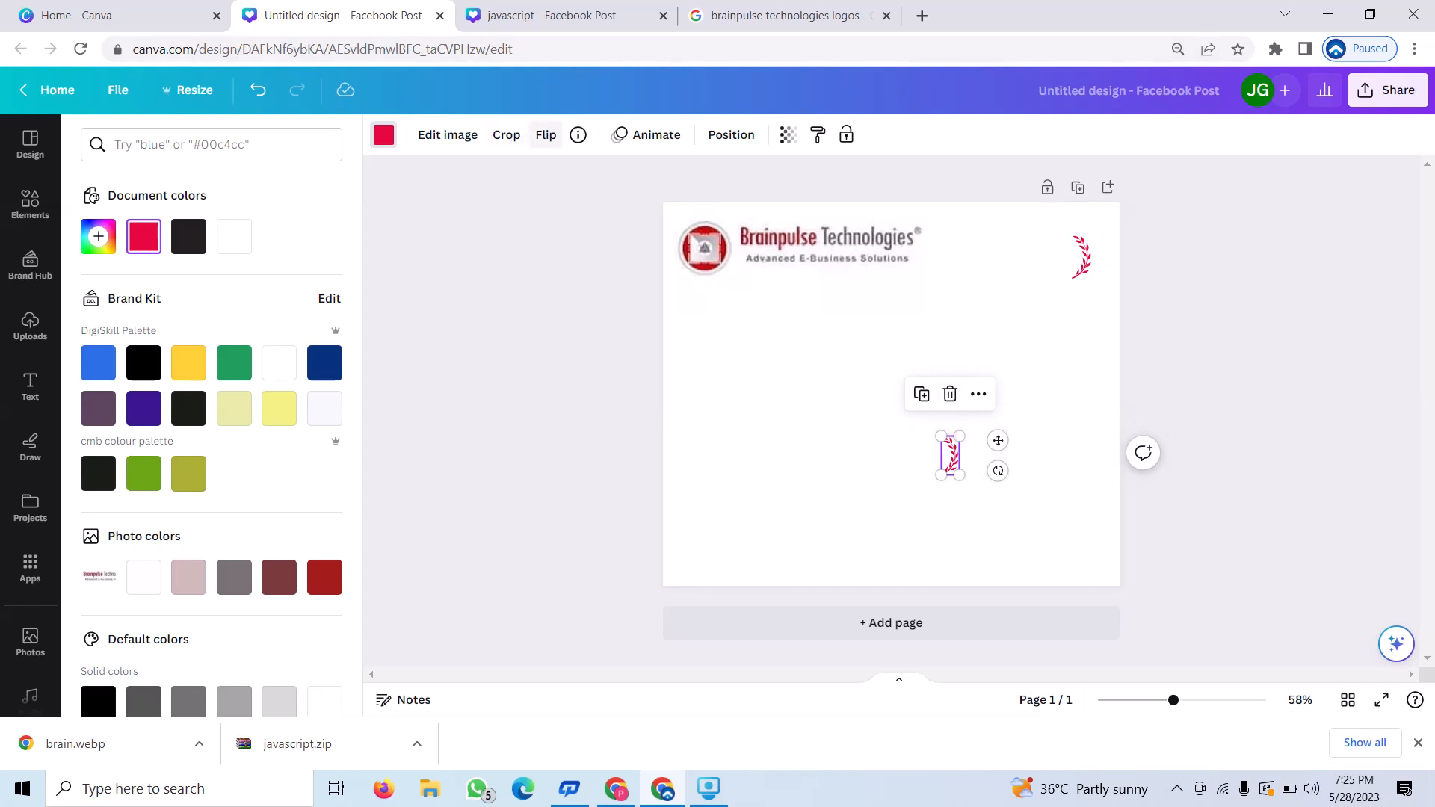
left_click(545, 134)
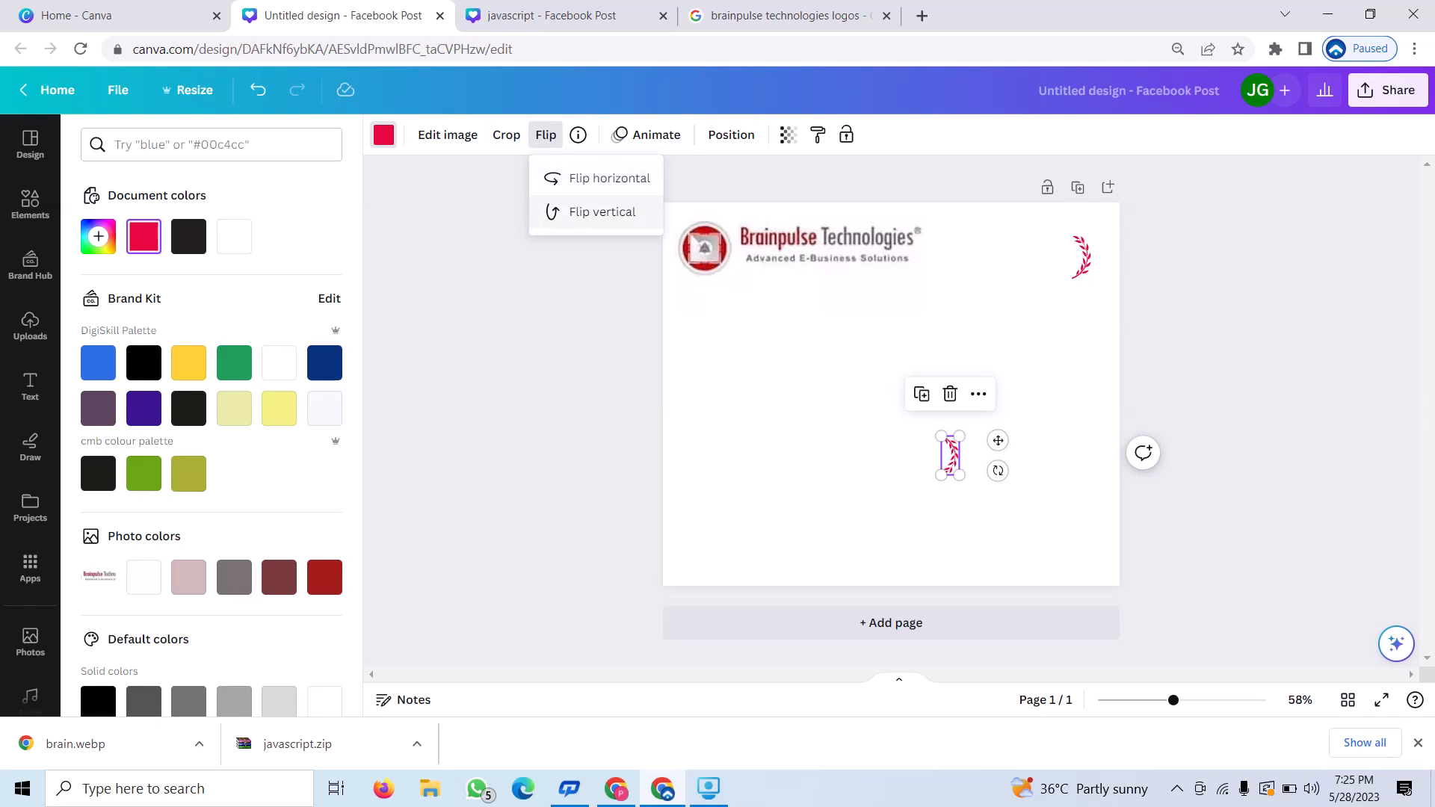
left_click(609, 179)
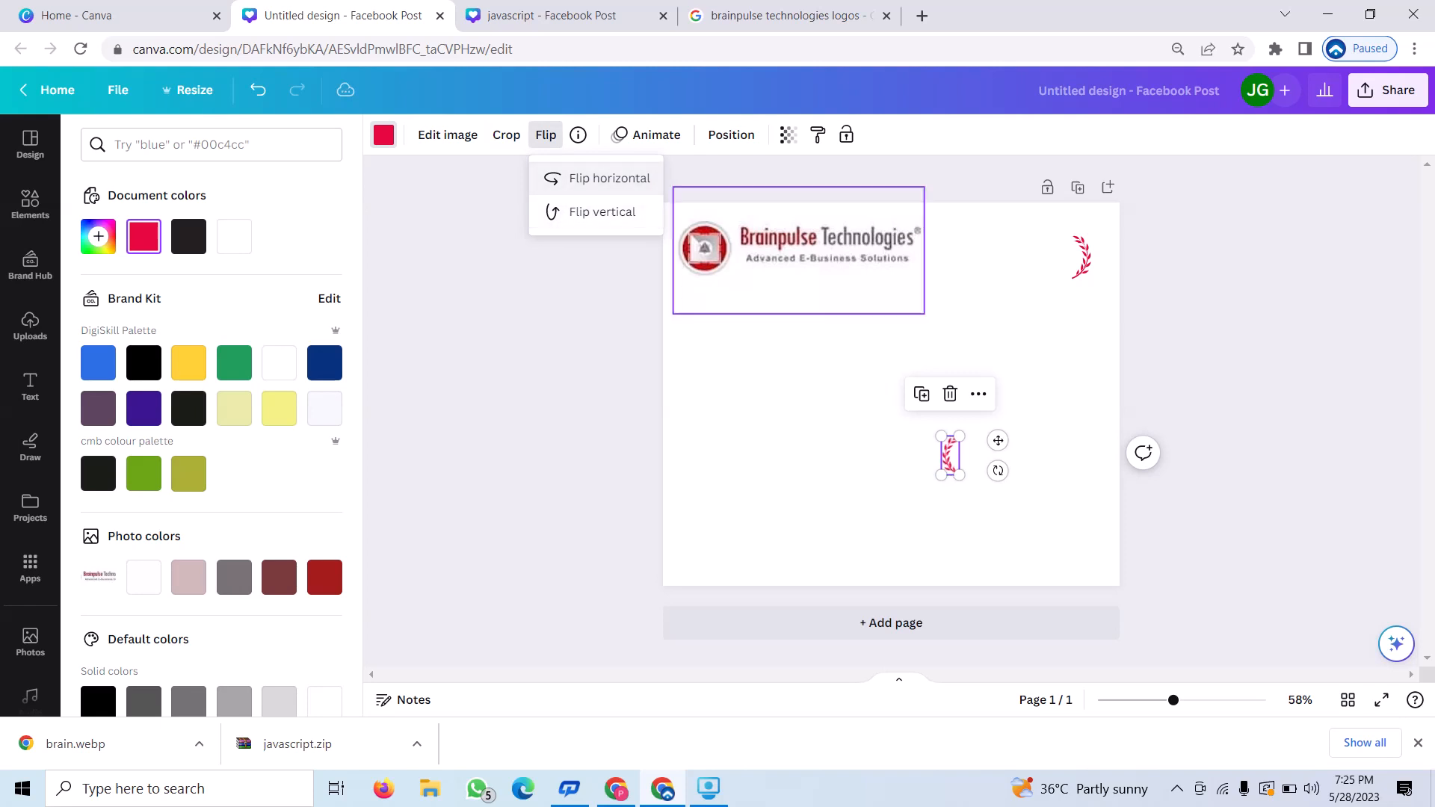
Place the flipped branch opposite the corner branch to form a laurel wreath, and shrink the corner branch slightly to match
left_click_drag(998, 440, 1085, 244)
left_click(1080, 259)
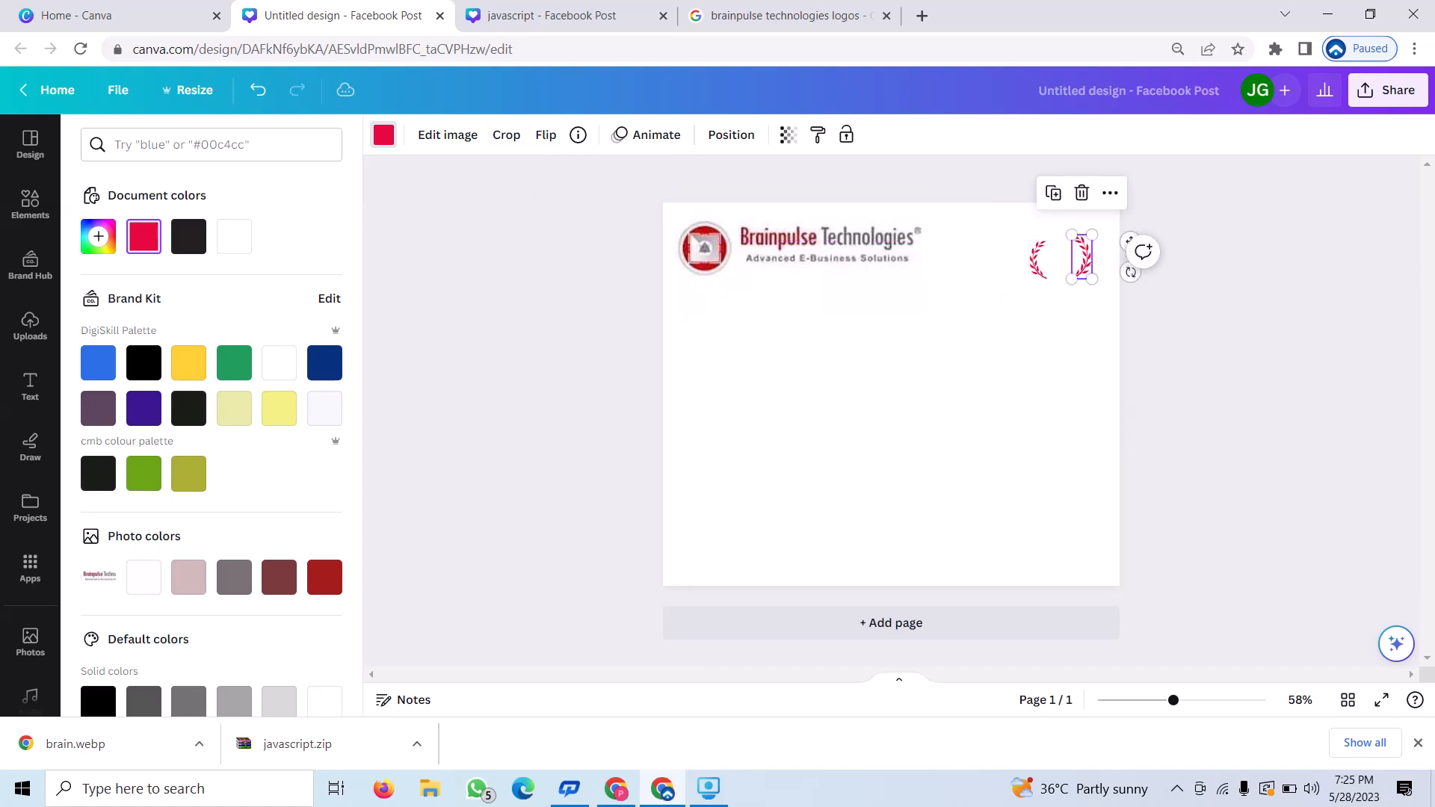
left_click_drag(1072, 235, 1074, 240)
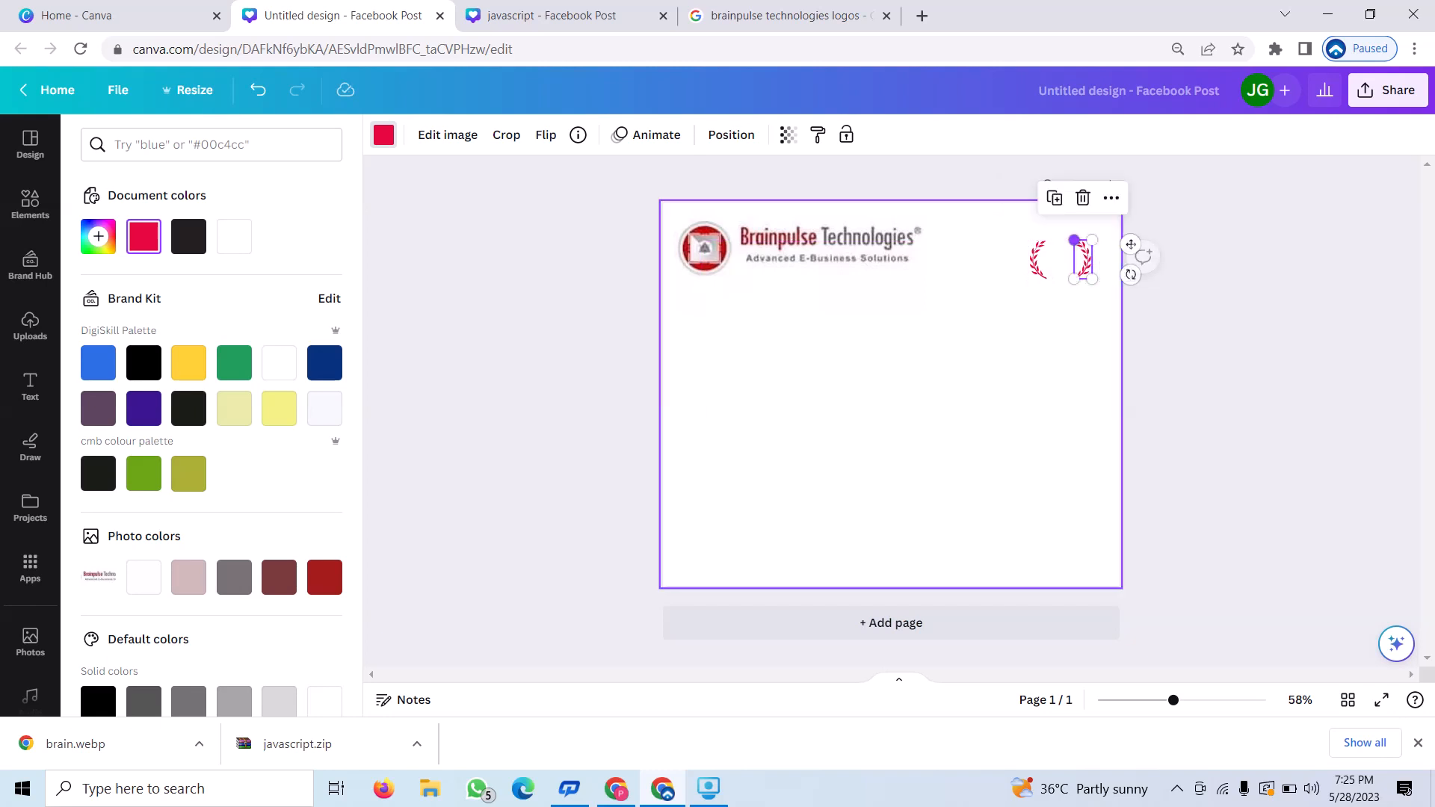
left_click(913, 252)
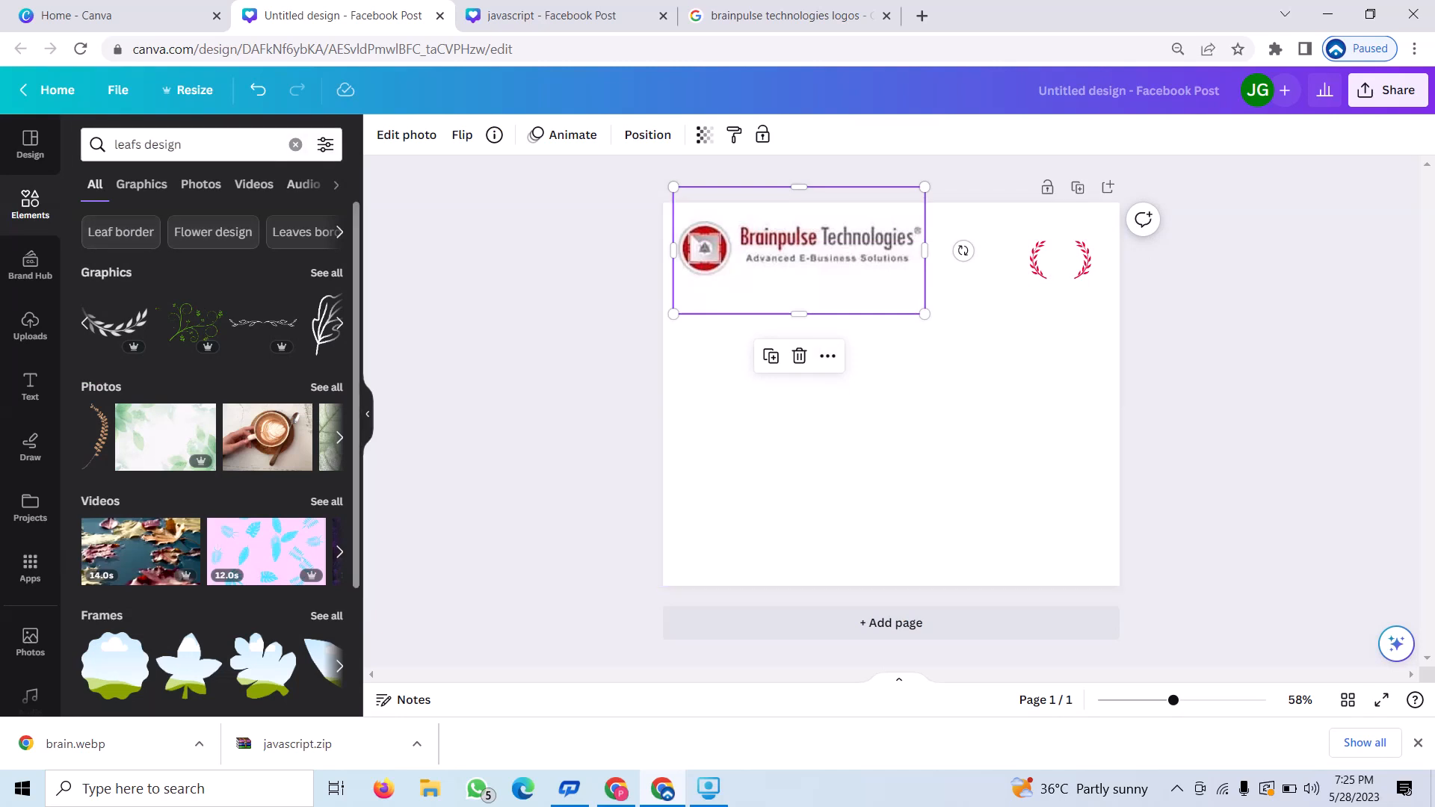
Add a subheading reading "25" and colour it the document's red, #E6073F
left_click(30, 387)
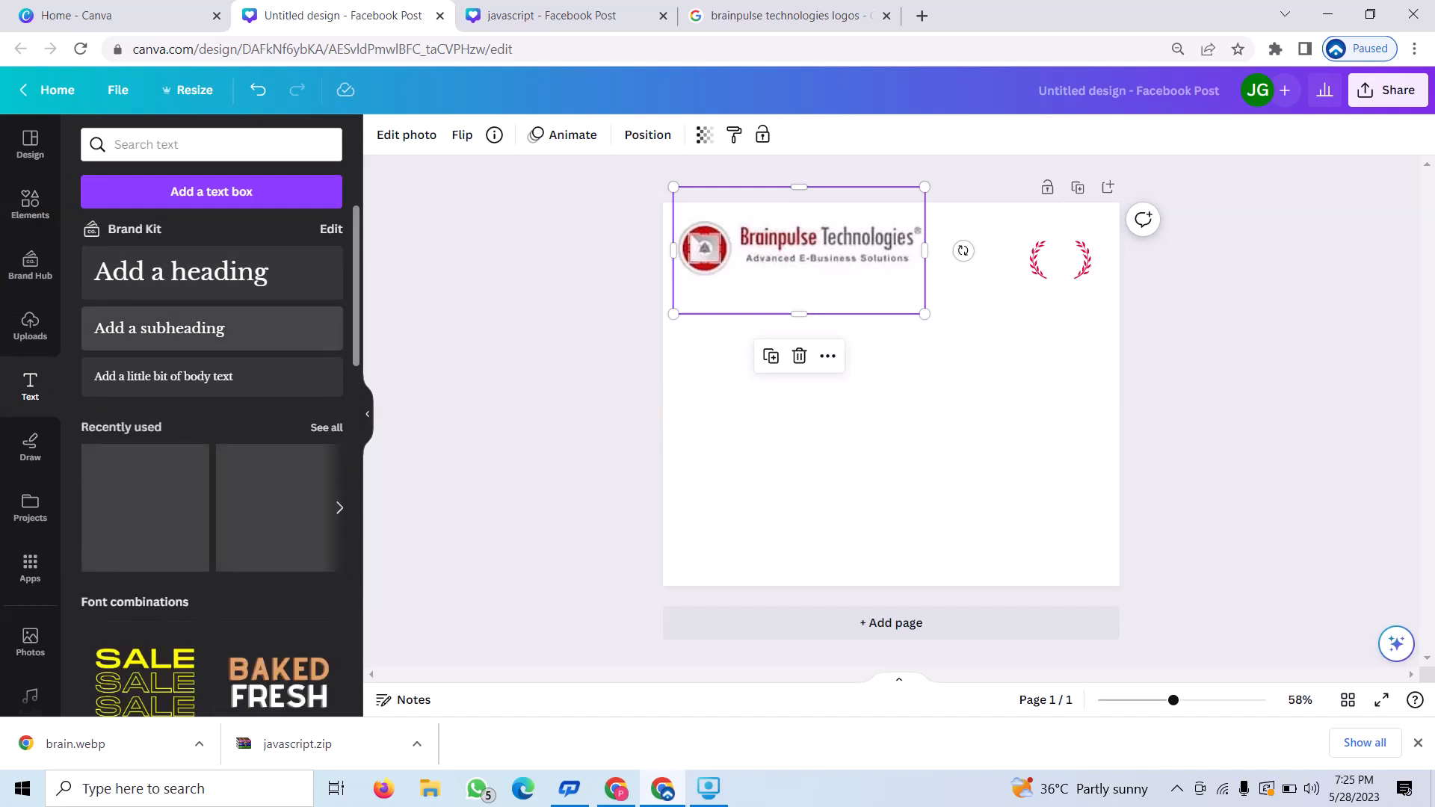
left_click(213, 328)
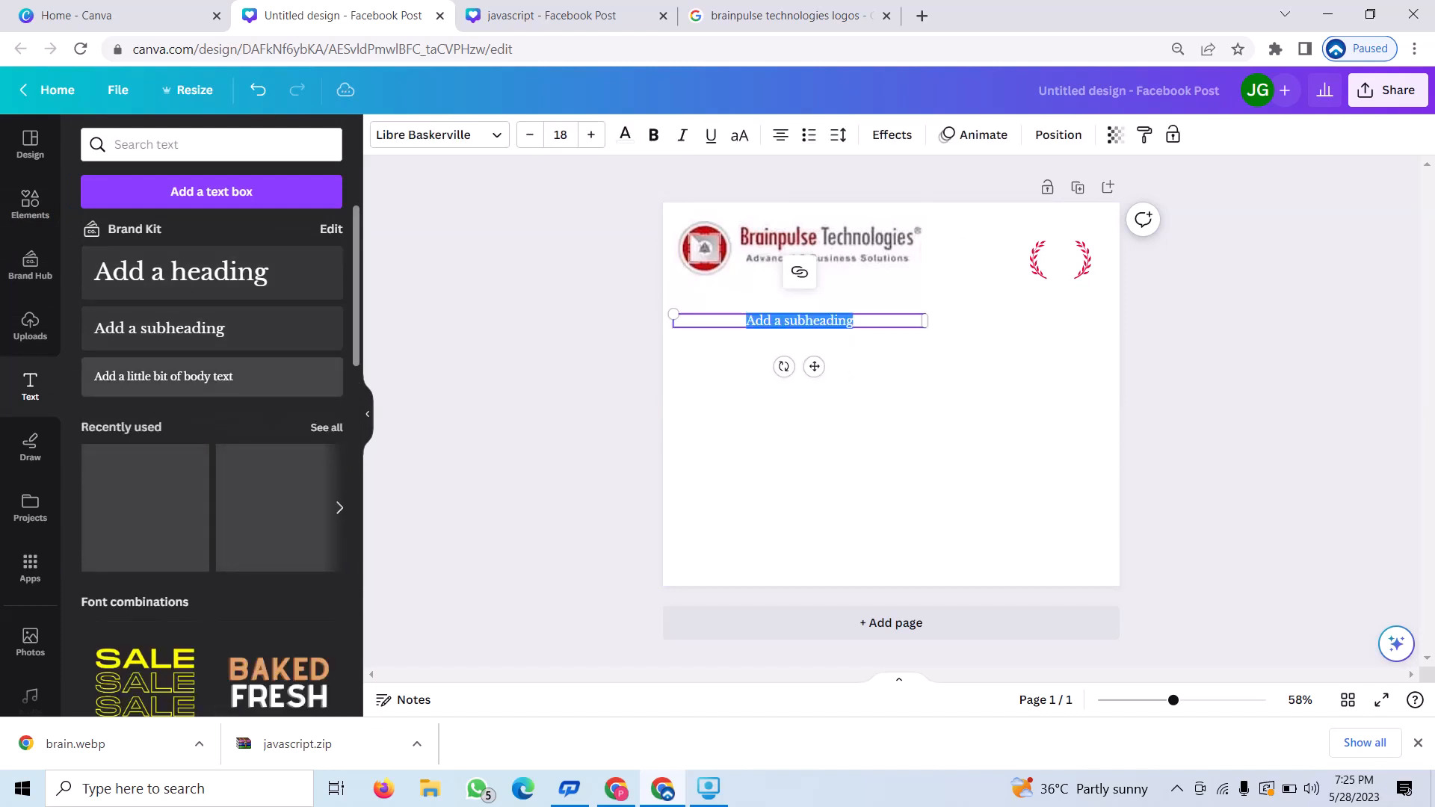
key("BackSpace")
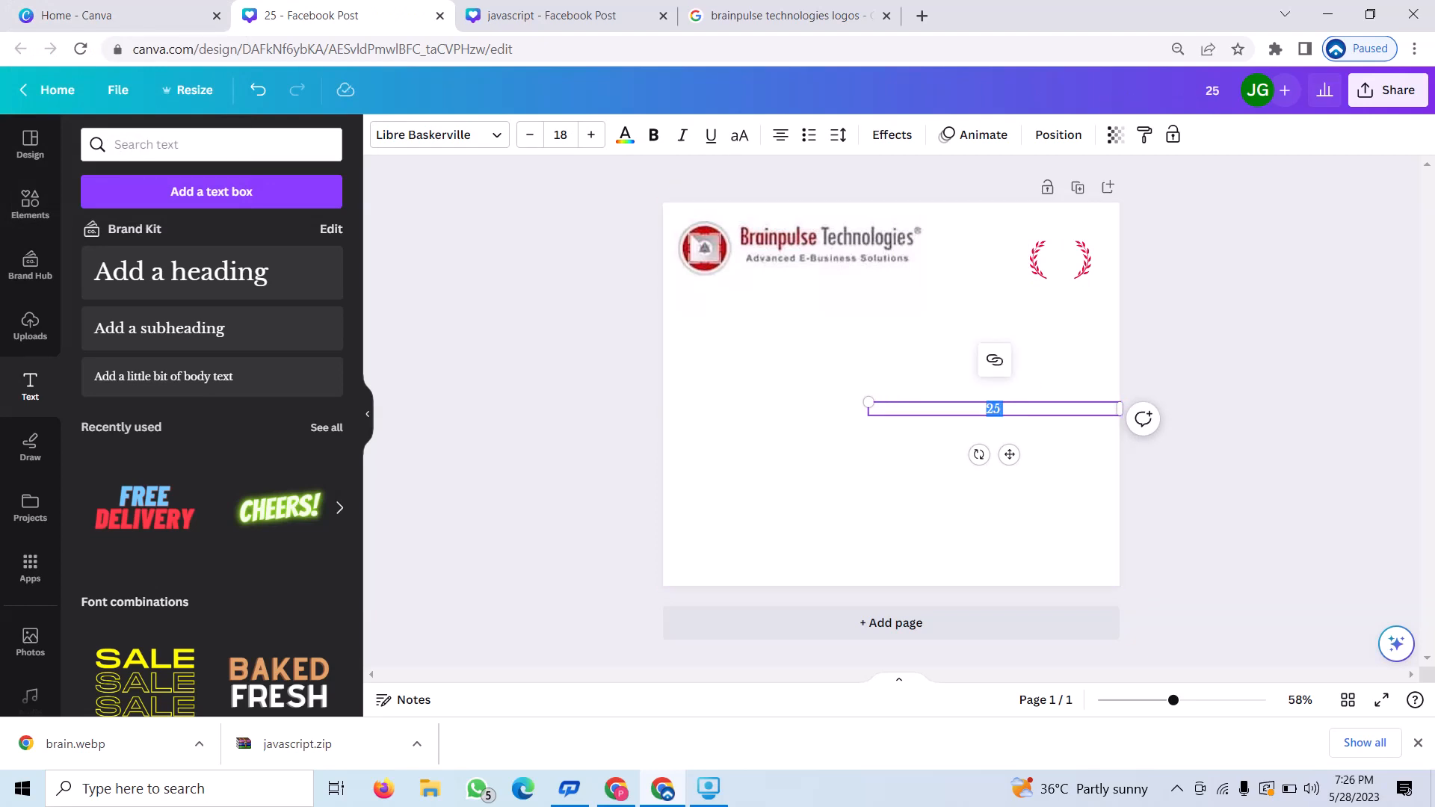
left_click(625, 134)
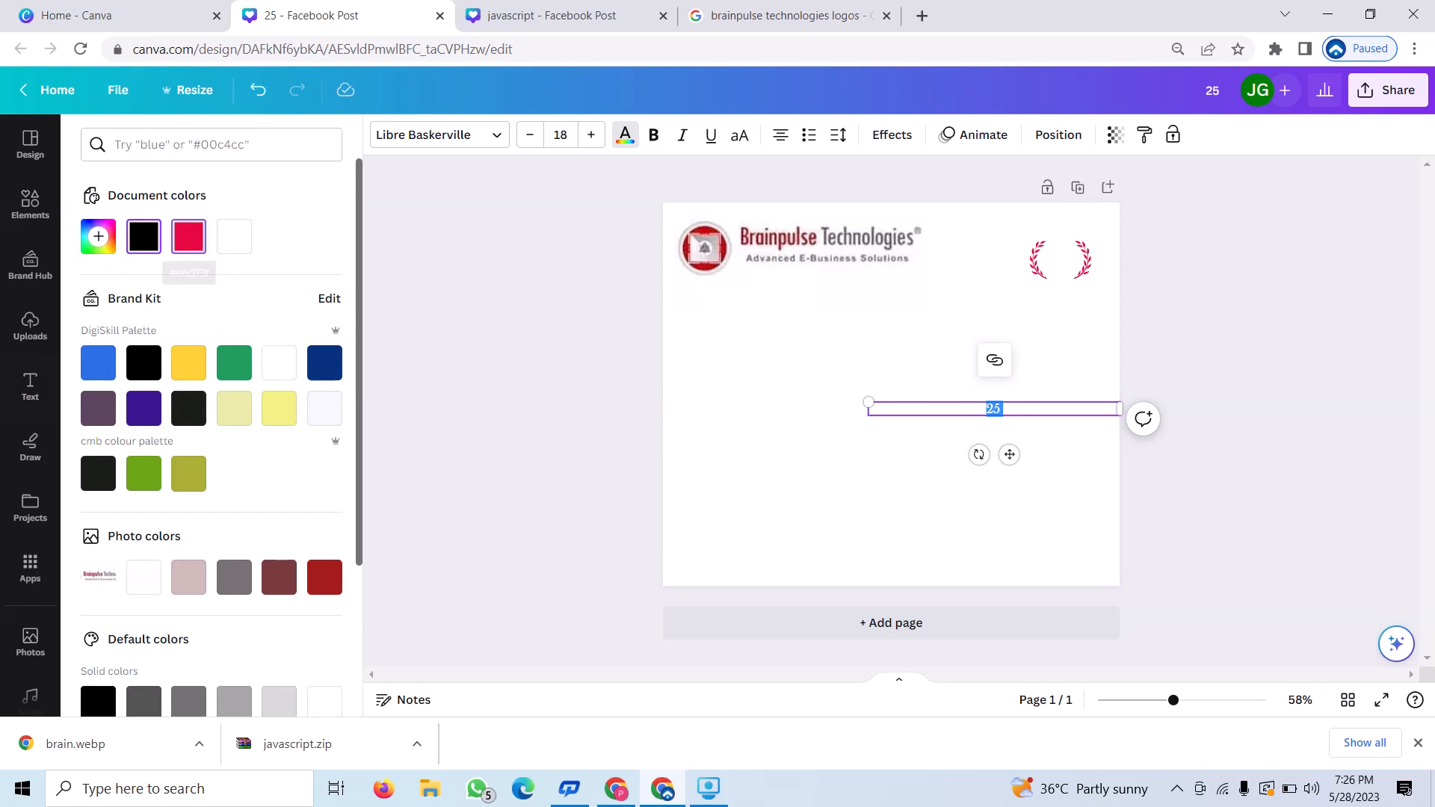
left_click(188, 236)
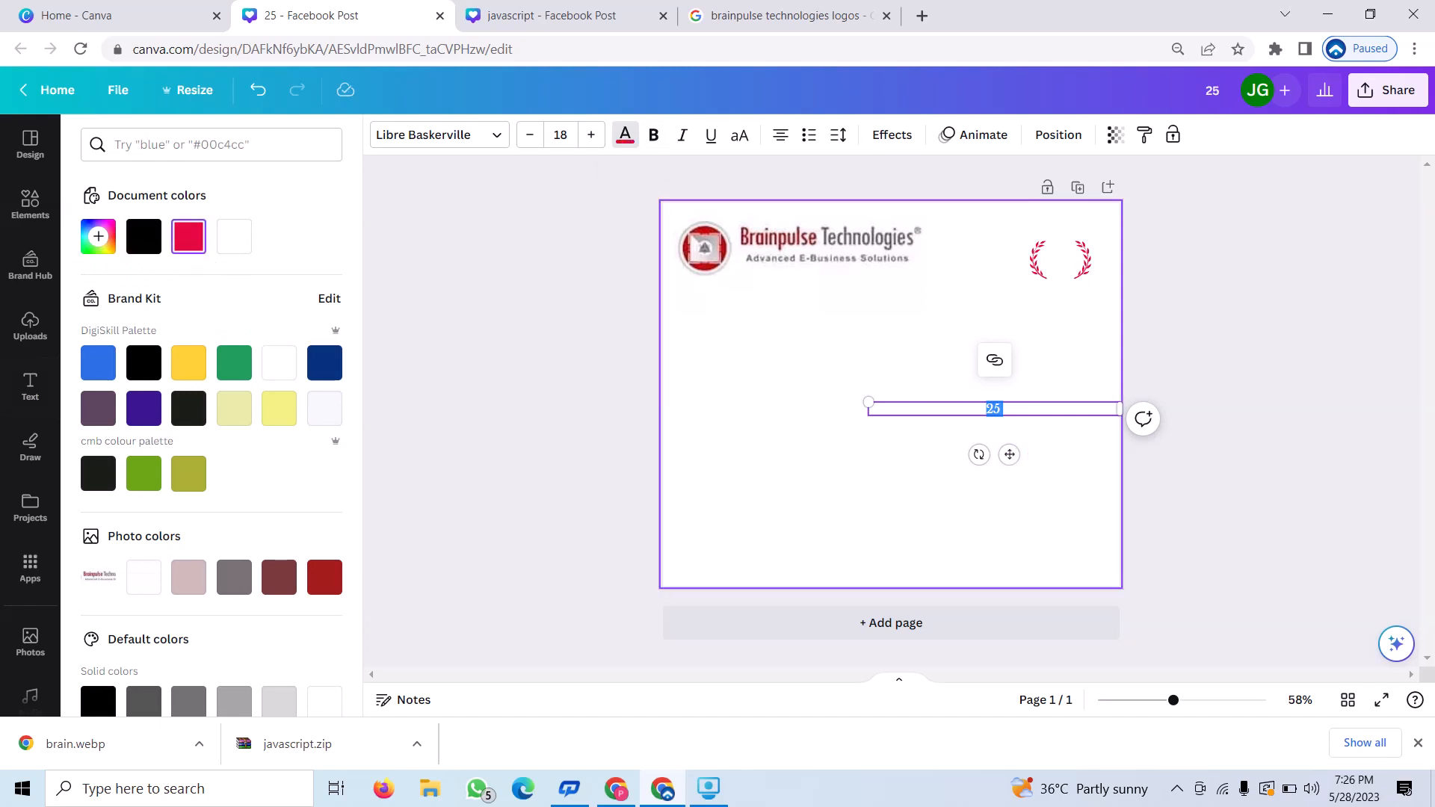
Enlarge the "25" text to size 28.6 and centre it inside the laurel wreath
left_click_drag(998, 458, 1031, 394)
left_click_drag(868, 403, 721, 394)
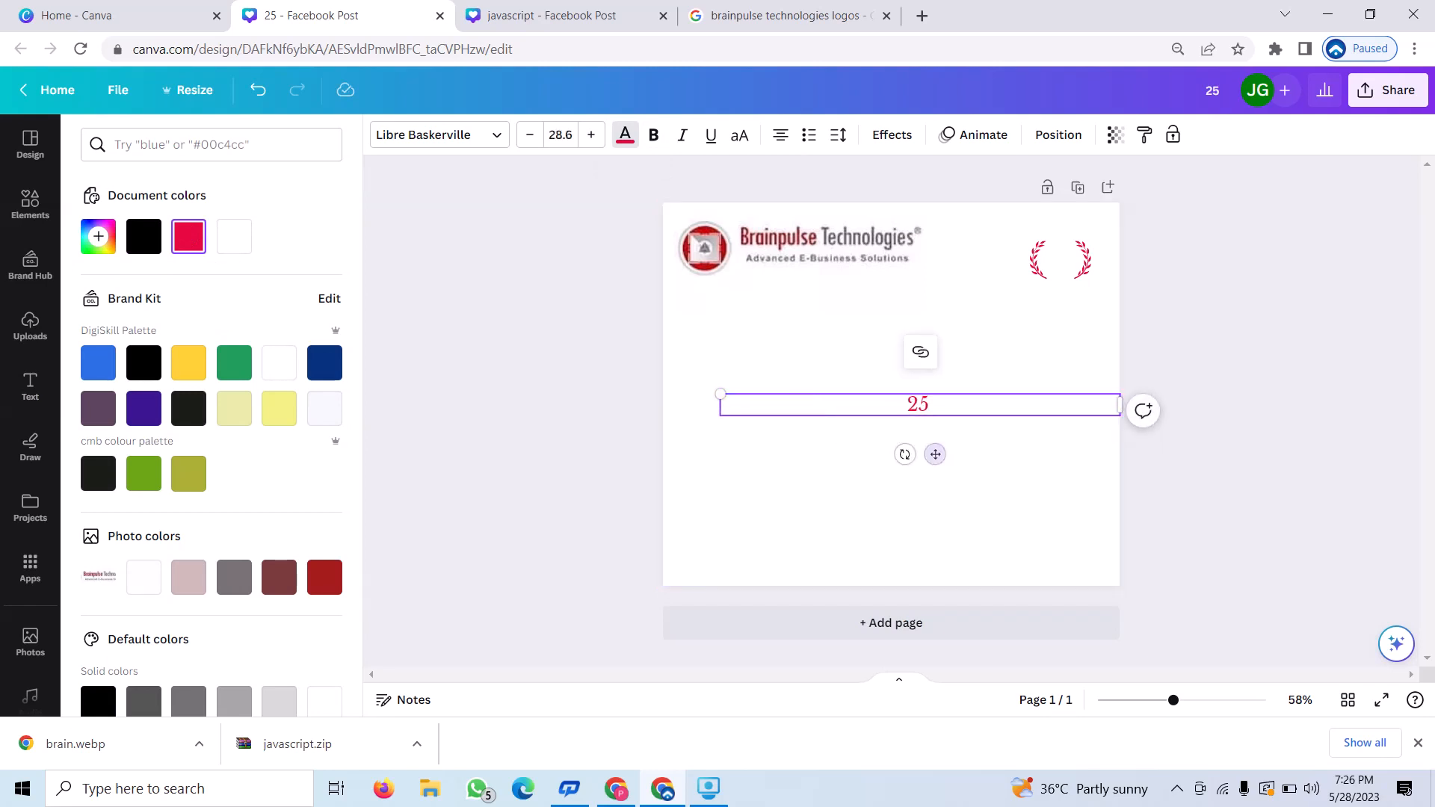
left_click_drag(934, 453, 1080, 309)
Add "Years" and "Experience" as text below the laurel wreath and colour "Experience" the document's red, #E6073F
left_click(30, 386)
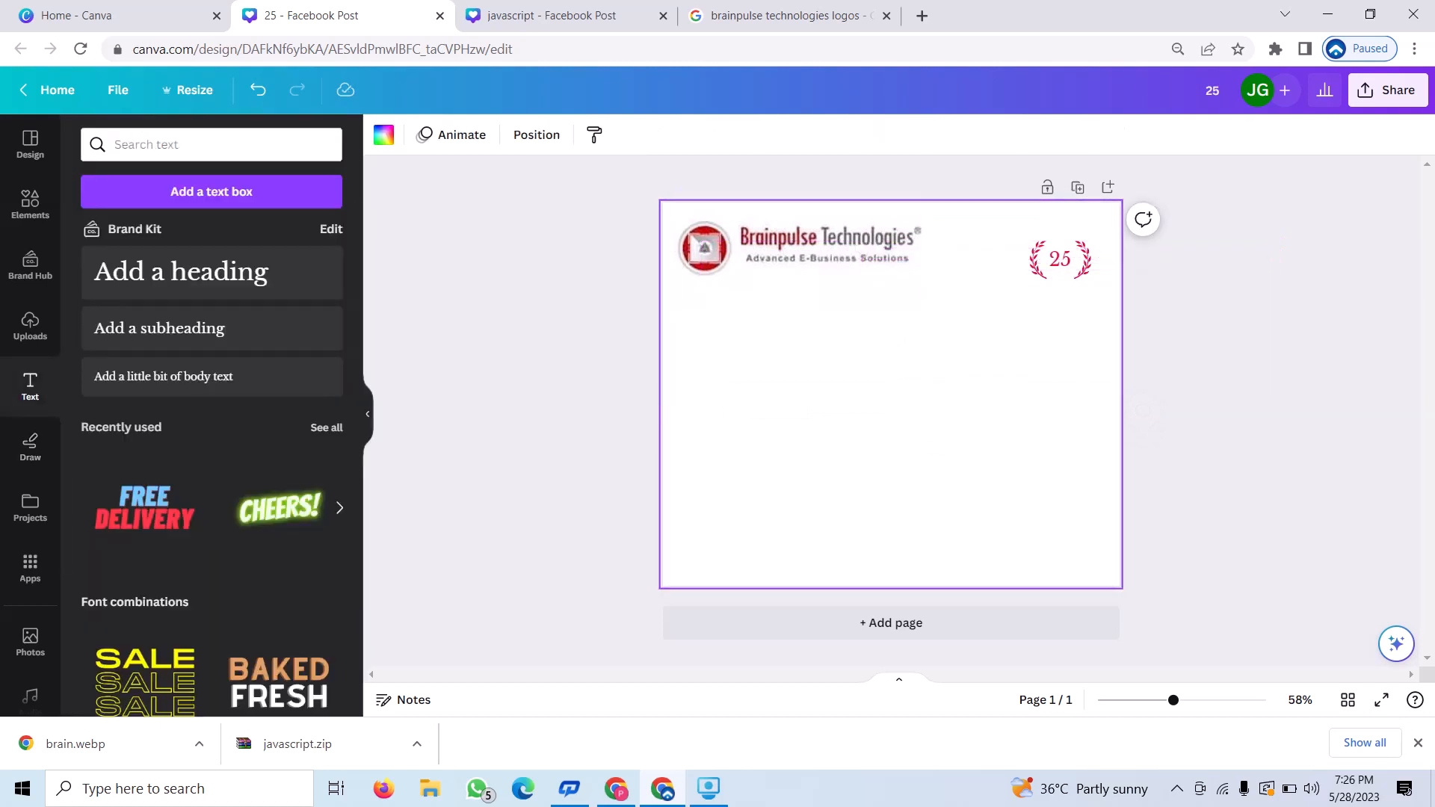
left_click(211, 328)
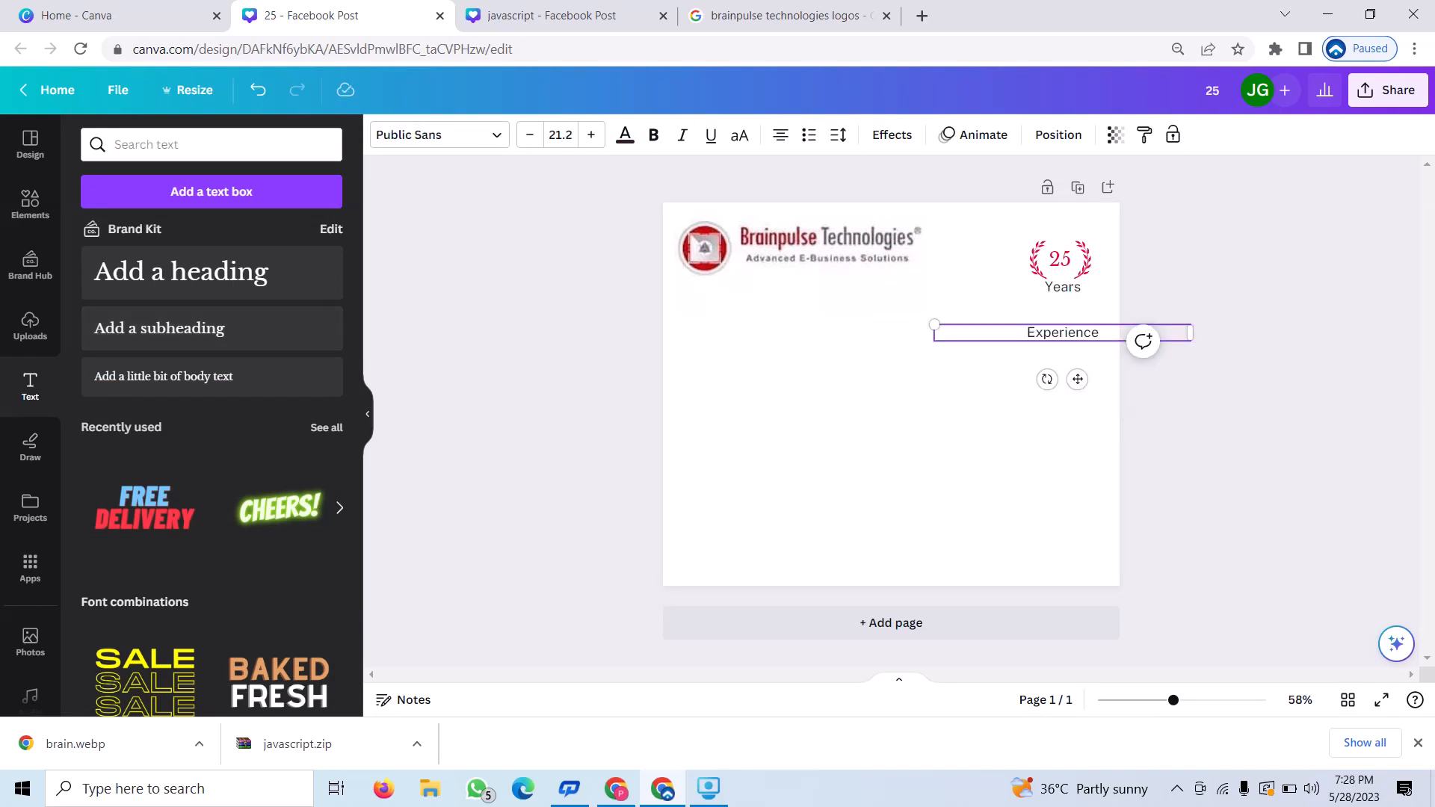
left_click_drag(1100, 333, 1027, 333)
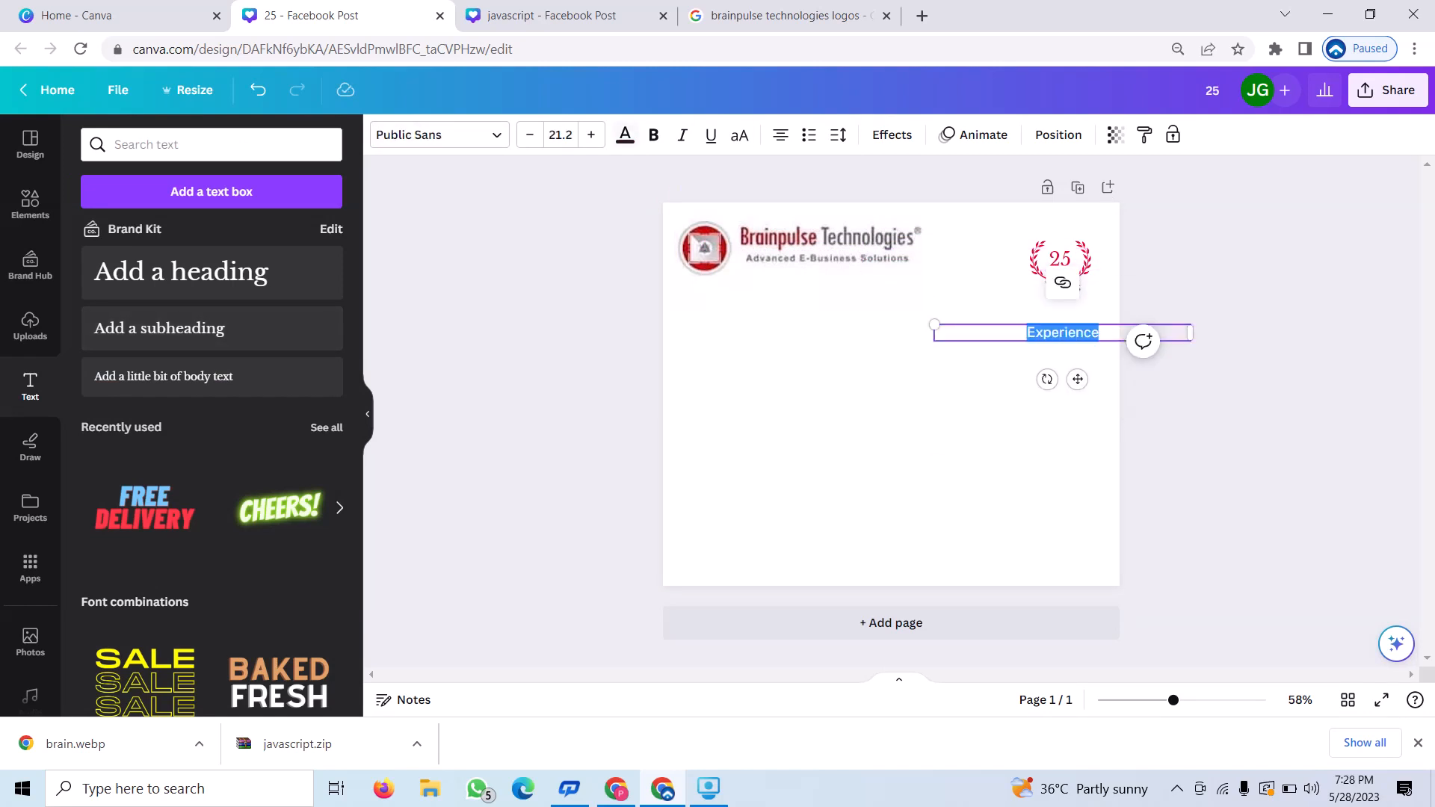
left_click(625, 135)
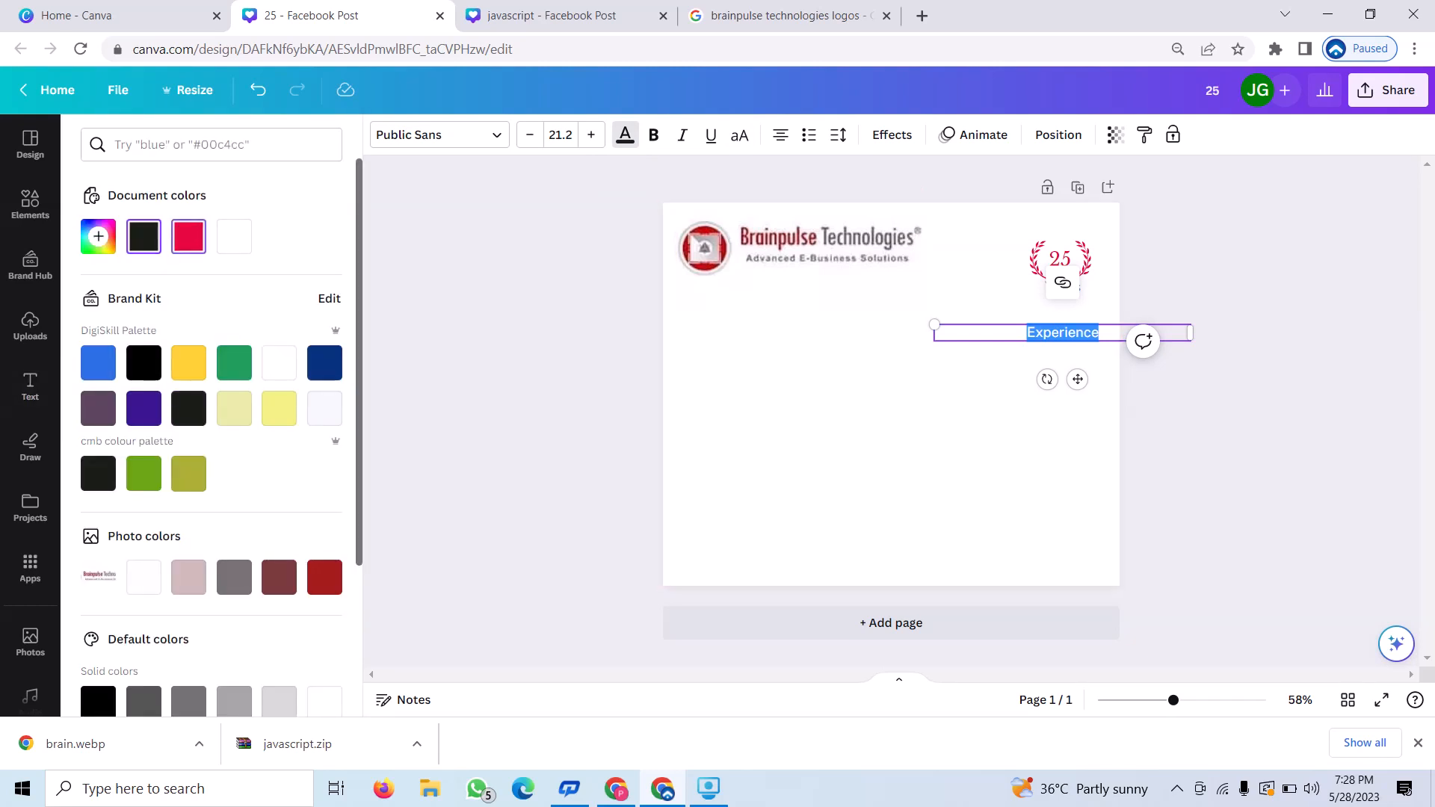
left_click(188, 236)
left_click(189, 236)
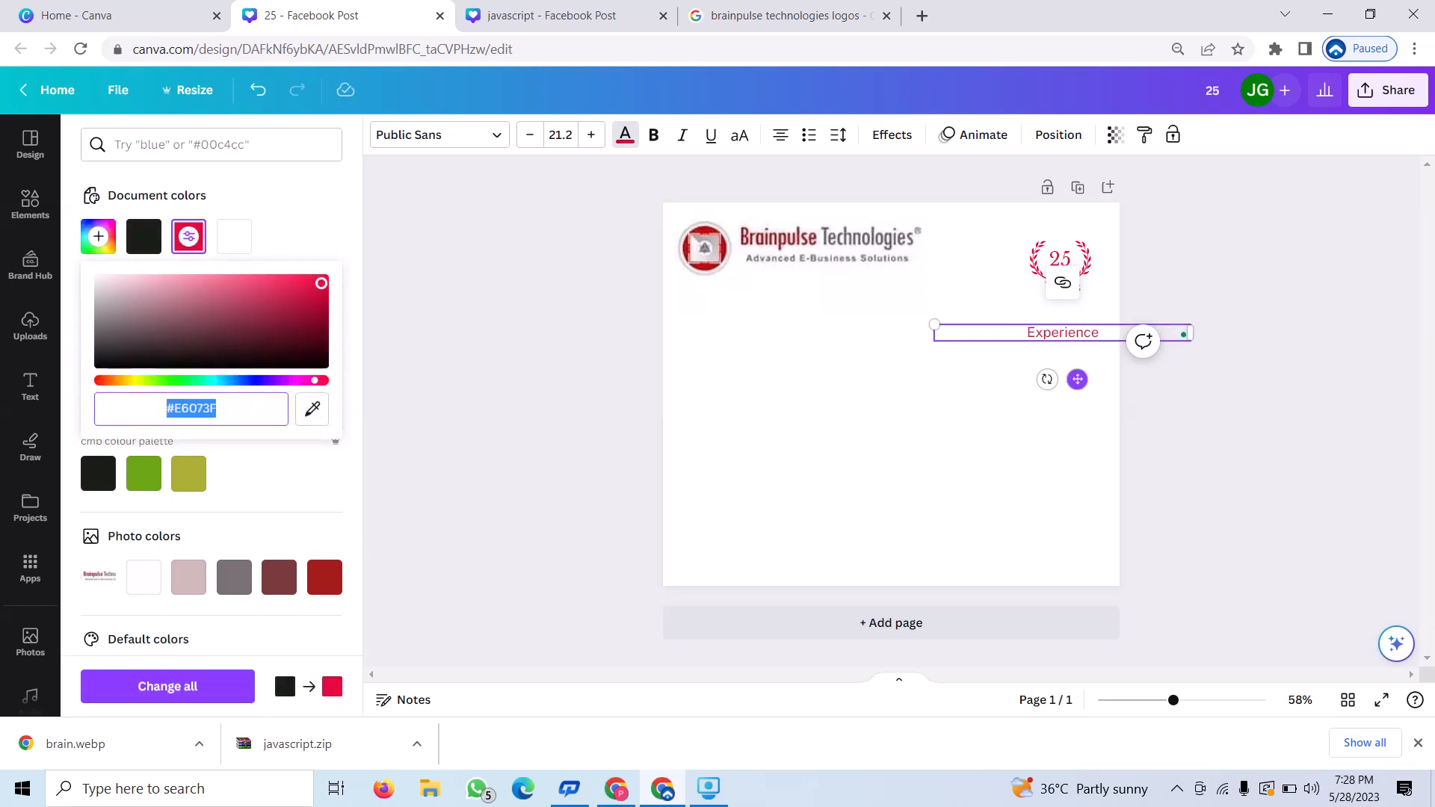
Move the "Experience" text up directly beneath "Years" under the laurel wreath
left_click_drag(1077, 379, 1077, 349)
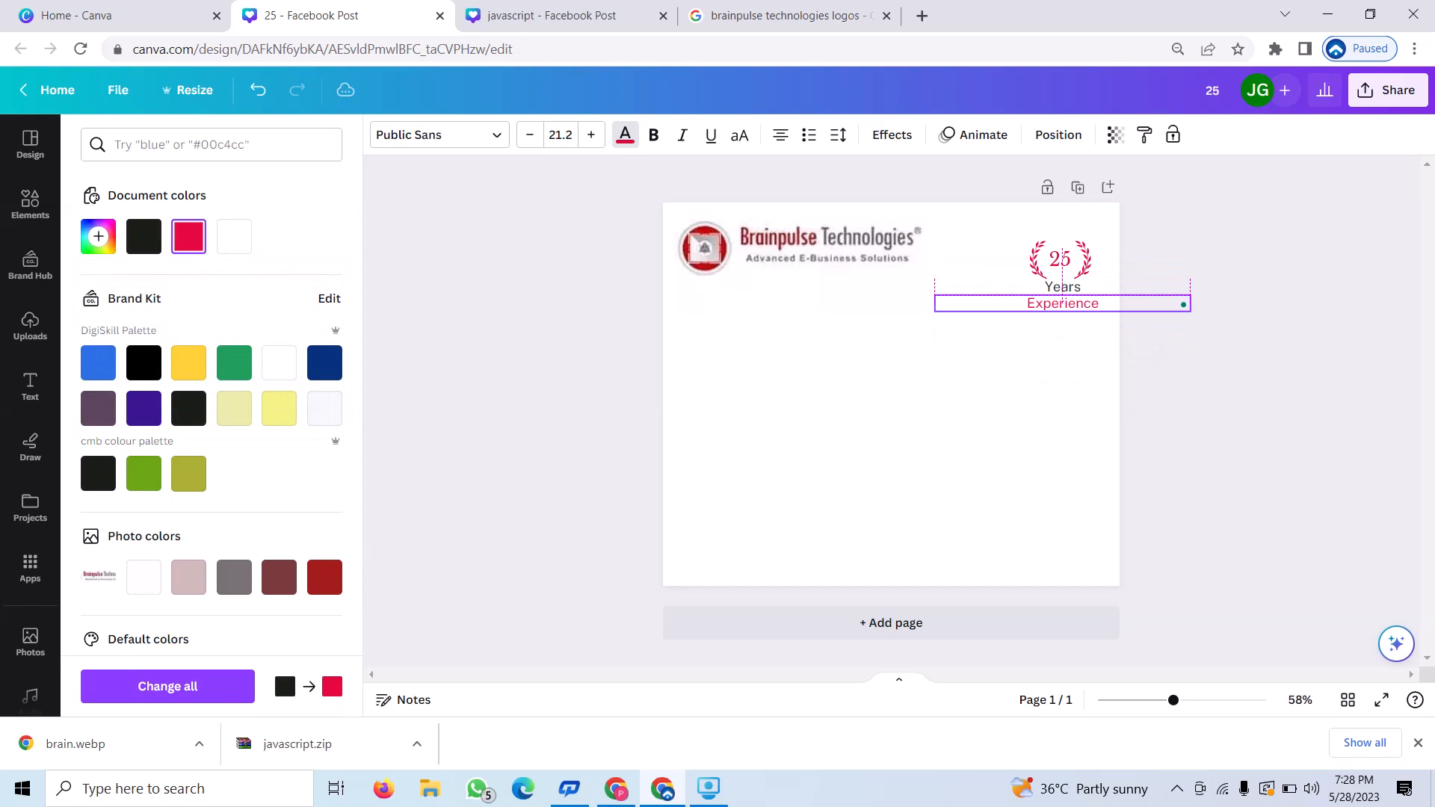
left_click(1009, 408)
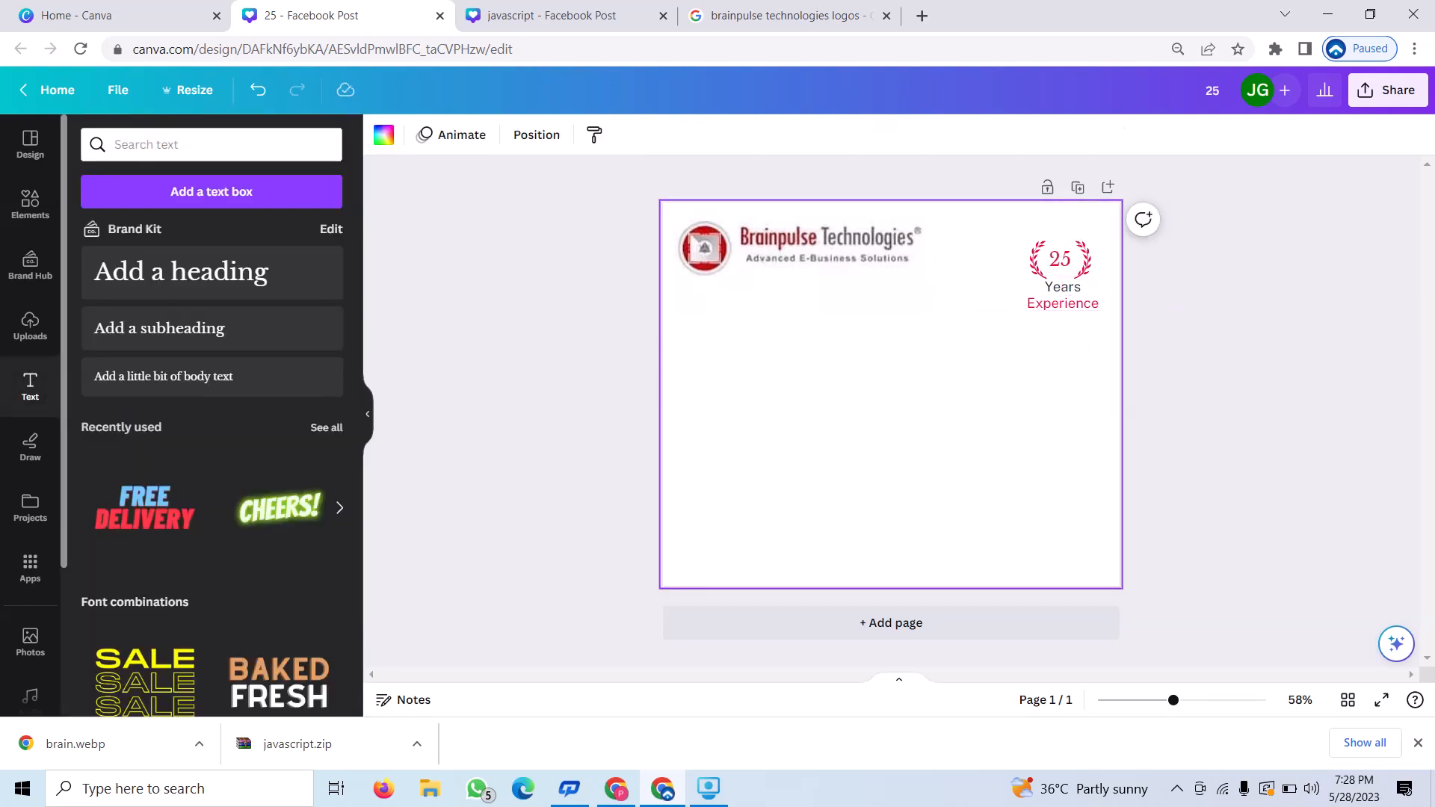
Add a triangle shape to the page and reduce its height to a low, flat triangle
left_click(30, 202)
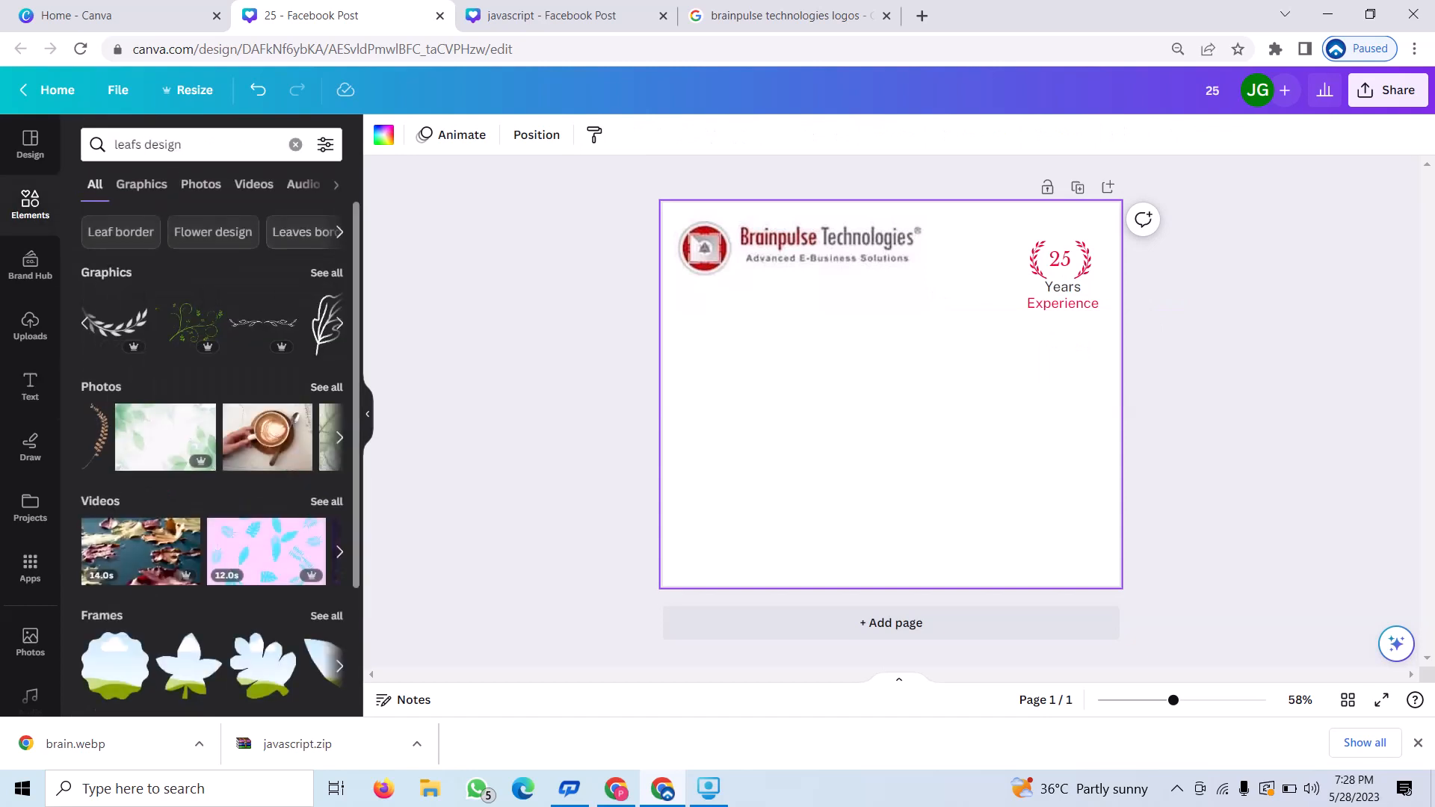
left_click(339, 323)
left_click(30, 203)
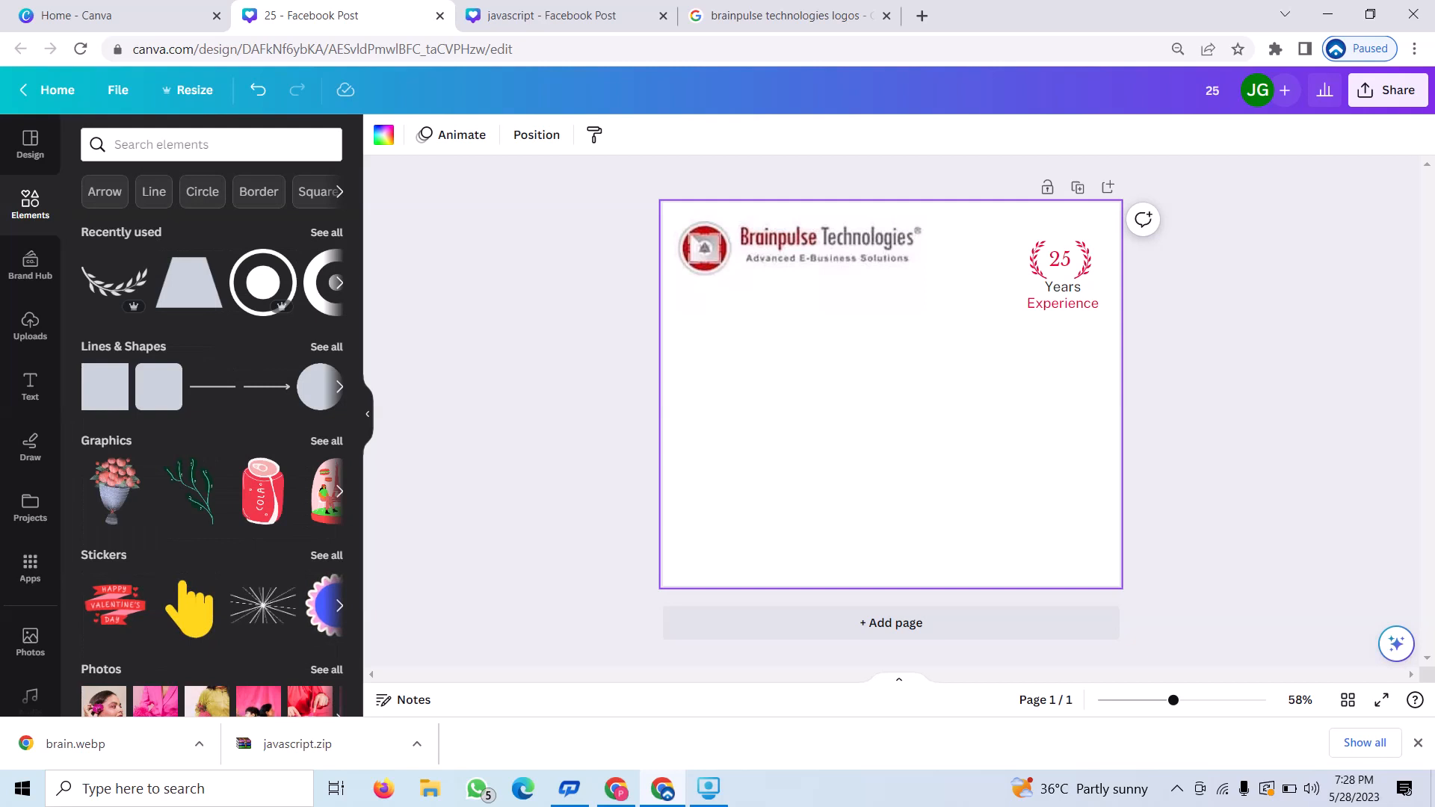
left_click(340, 387)
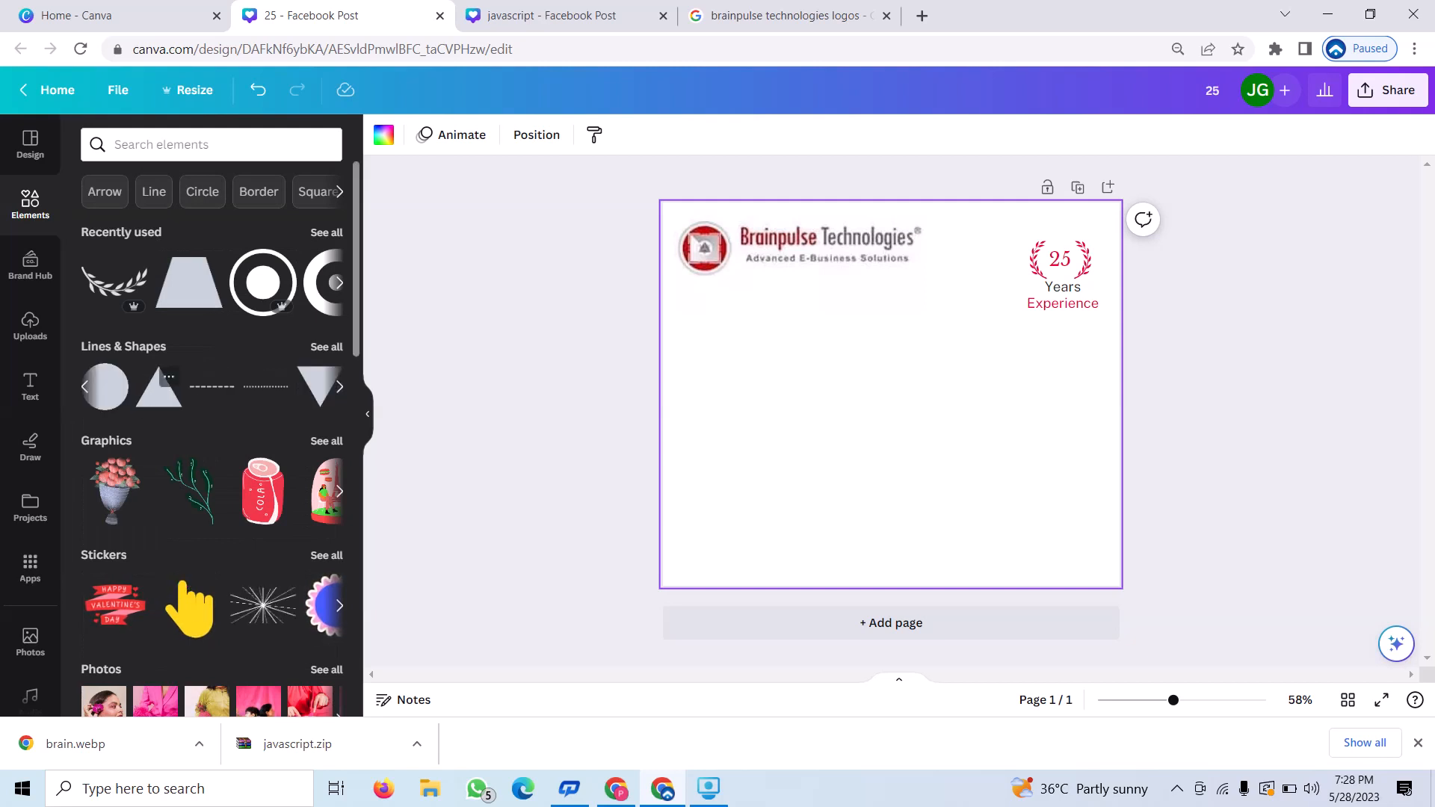
left_click(158, 388)
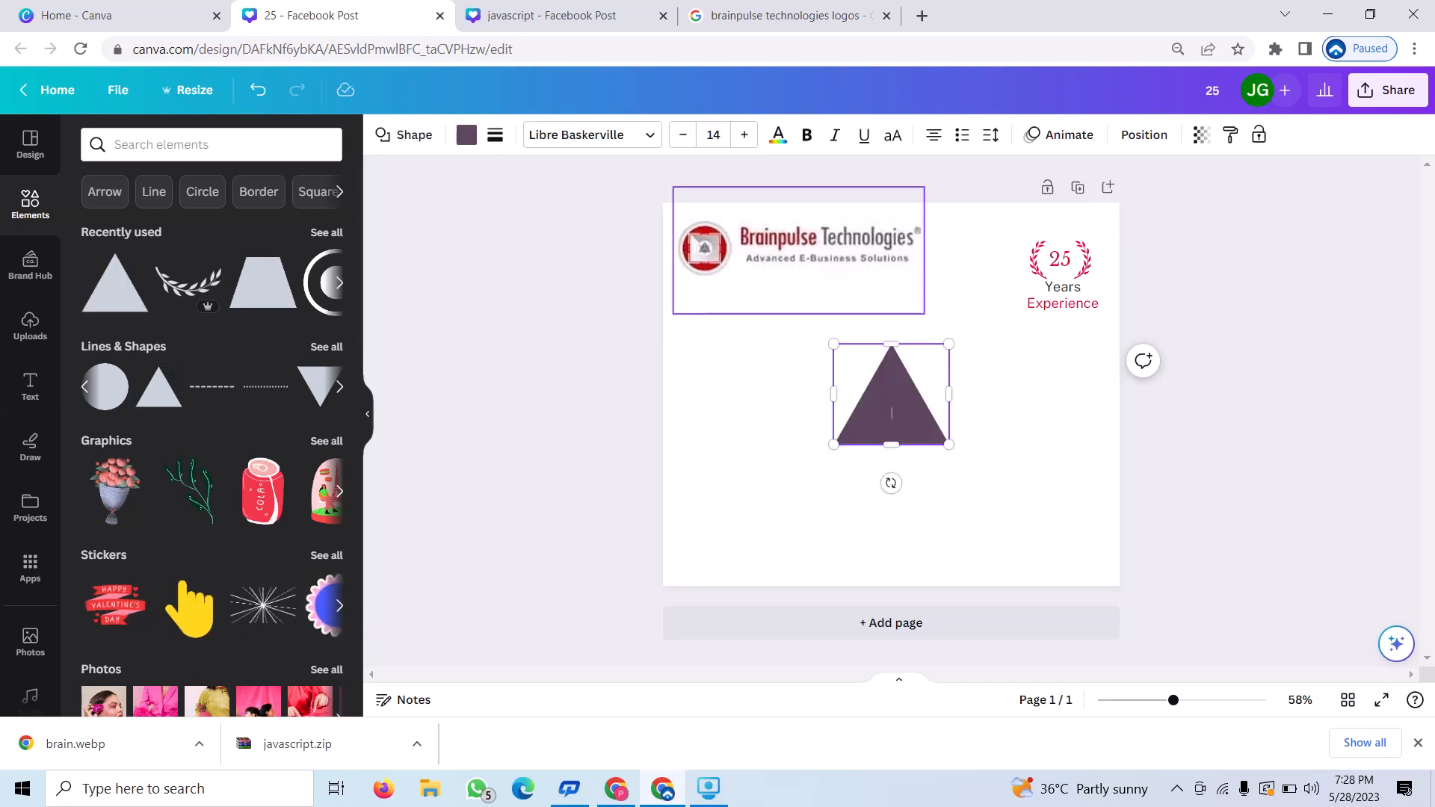
left_click_drag(891, 344, 891, 415)
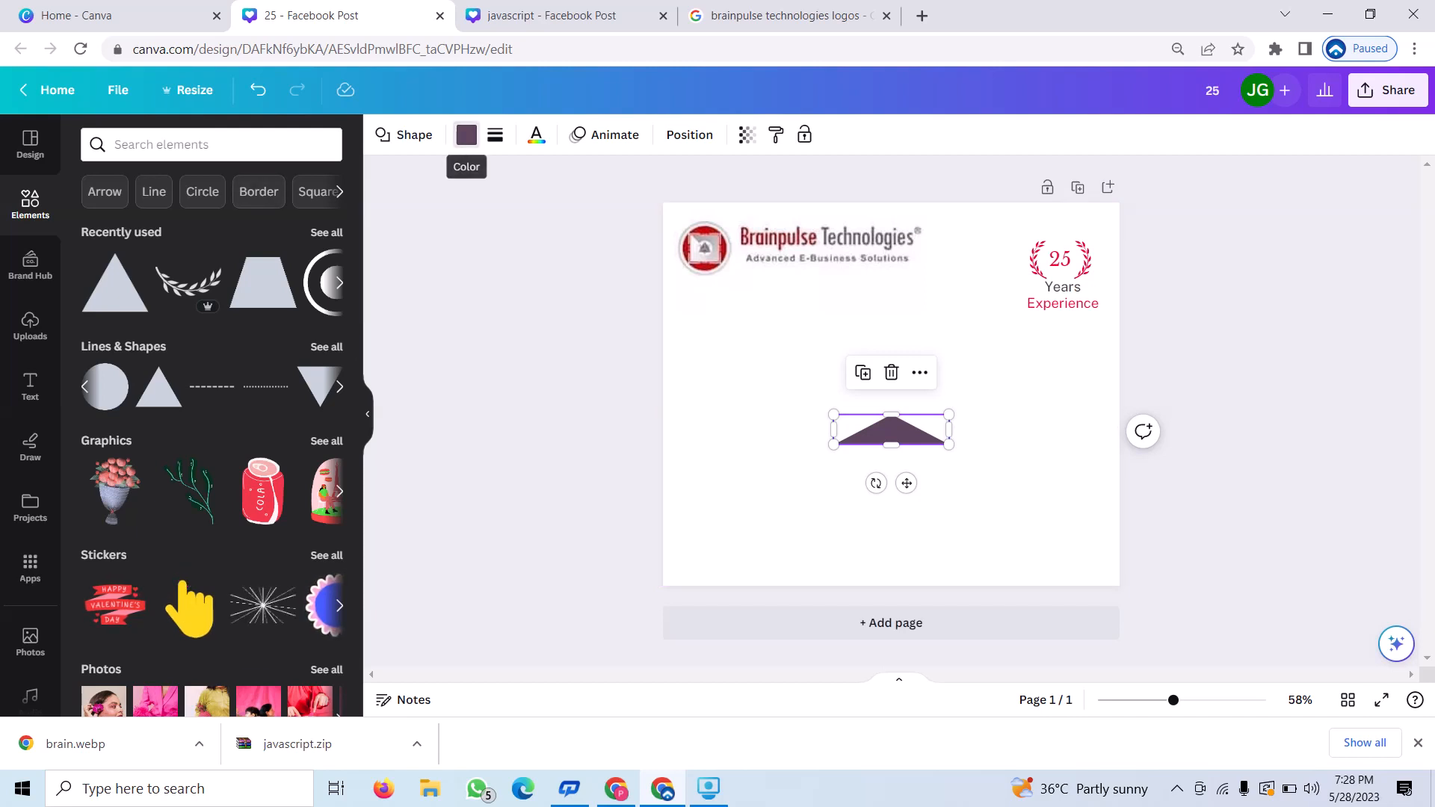
Fill the flat triangle with the custom light grey #BDBABD
left_click(467, 134)
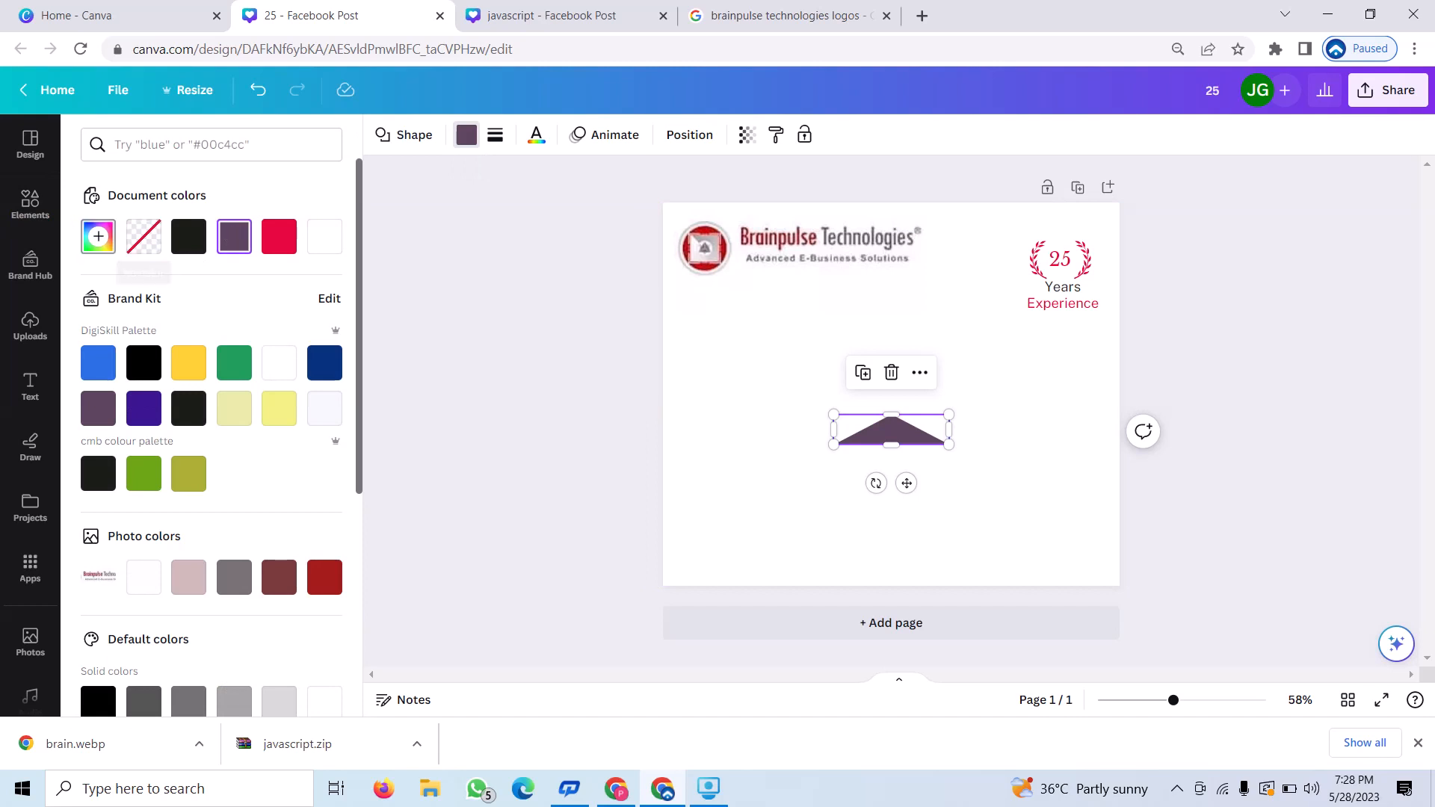
left_click(97, 236)
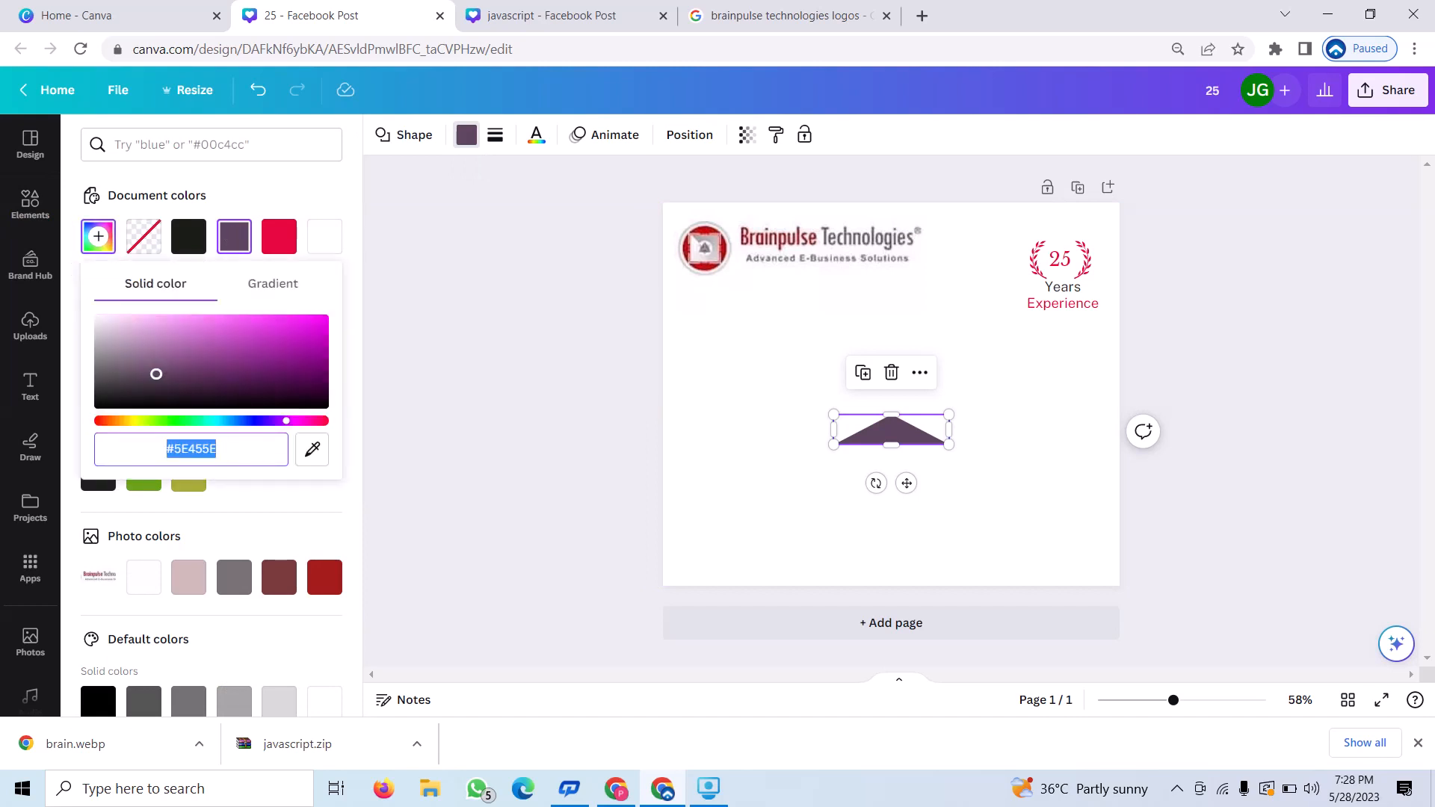
left_click(117, 356)
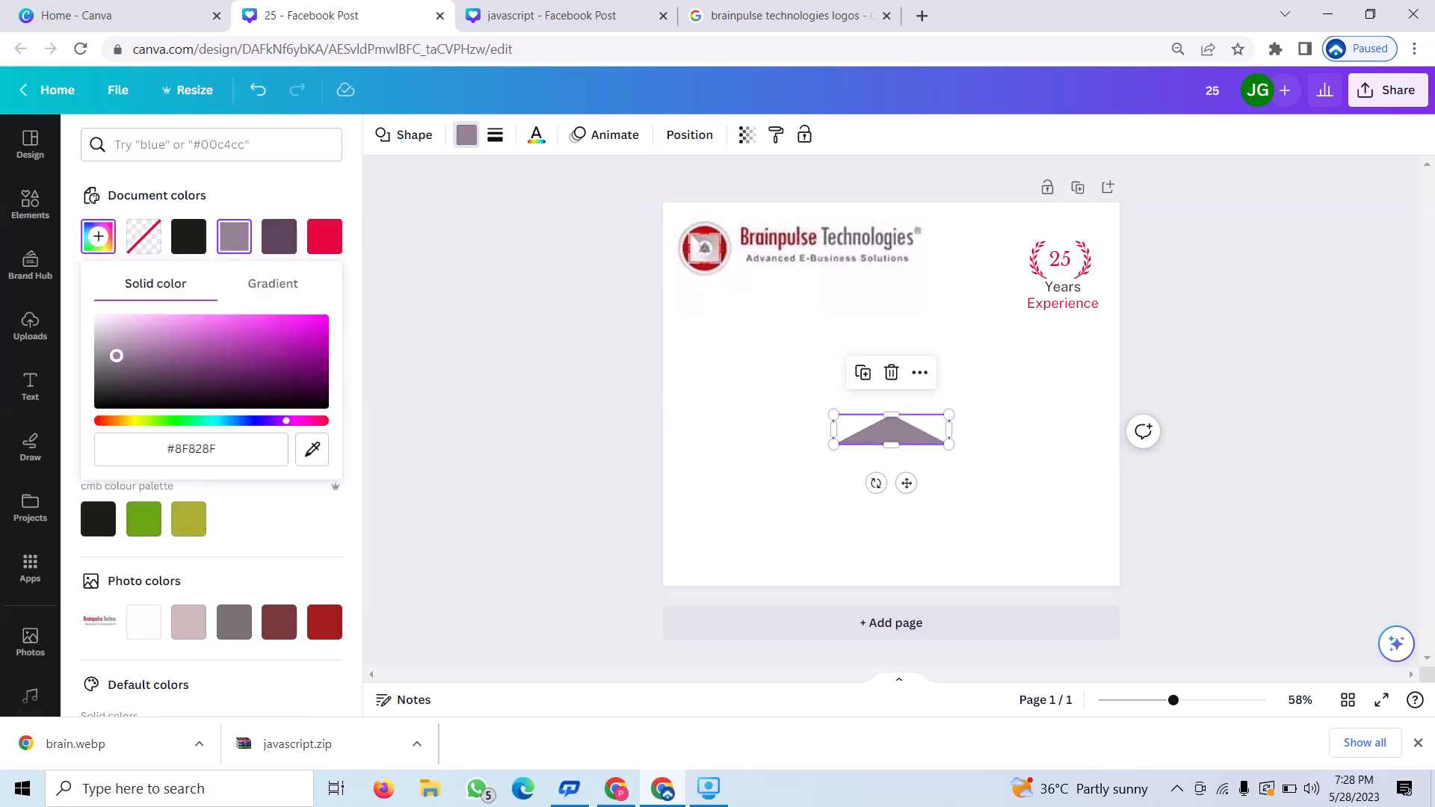
left_click(106, 341)
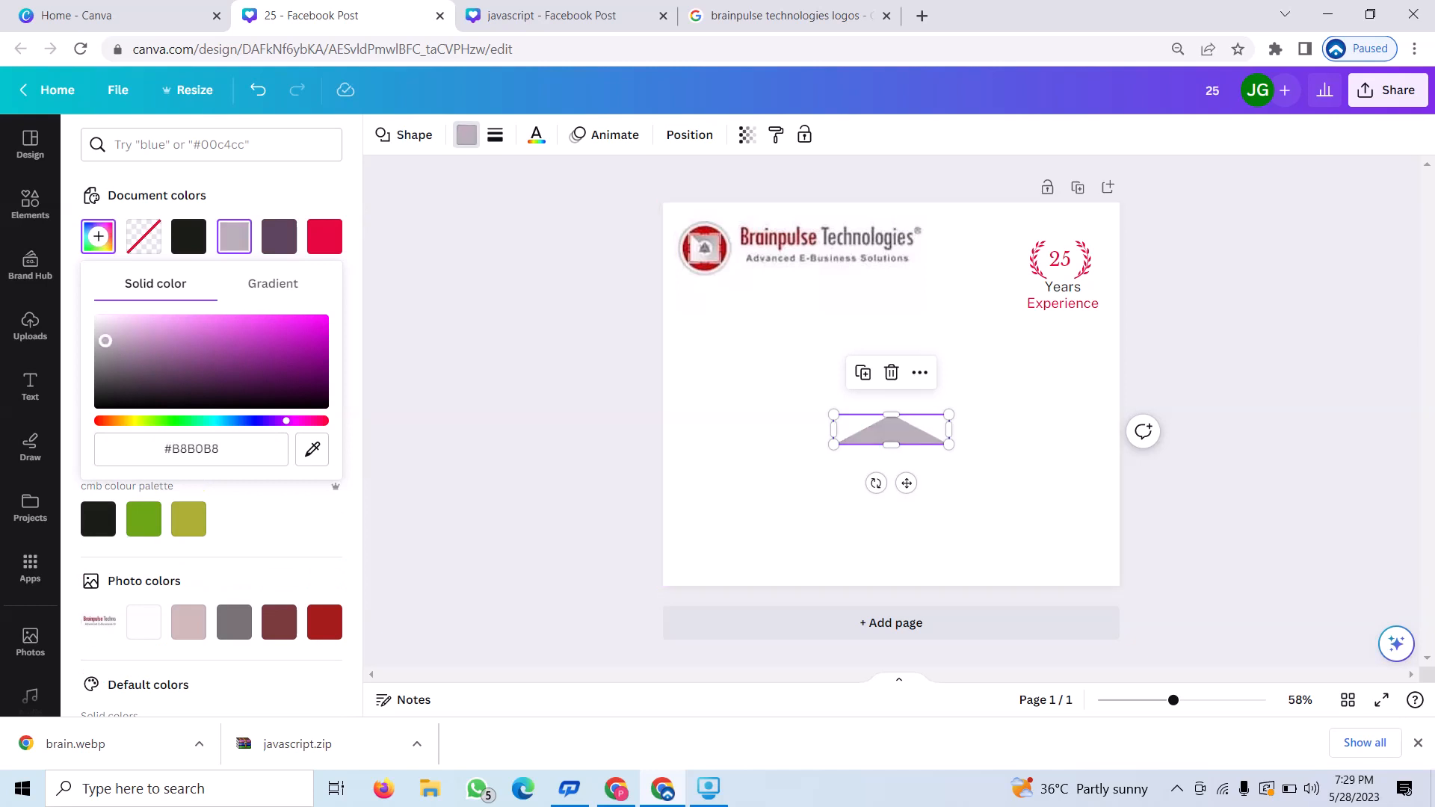
left_click(105, 349)
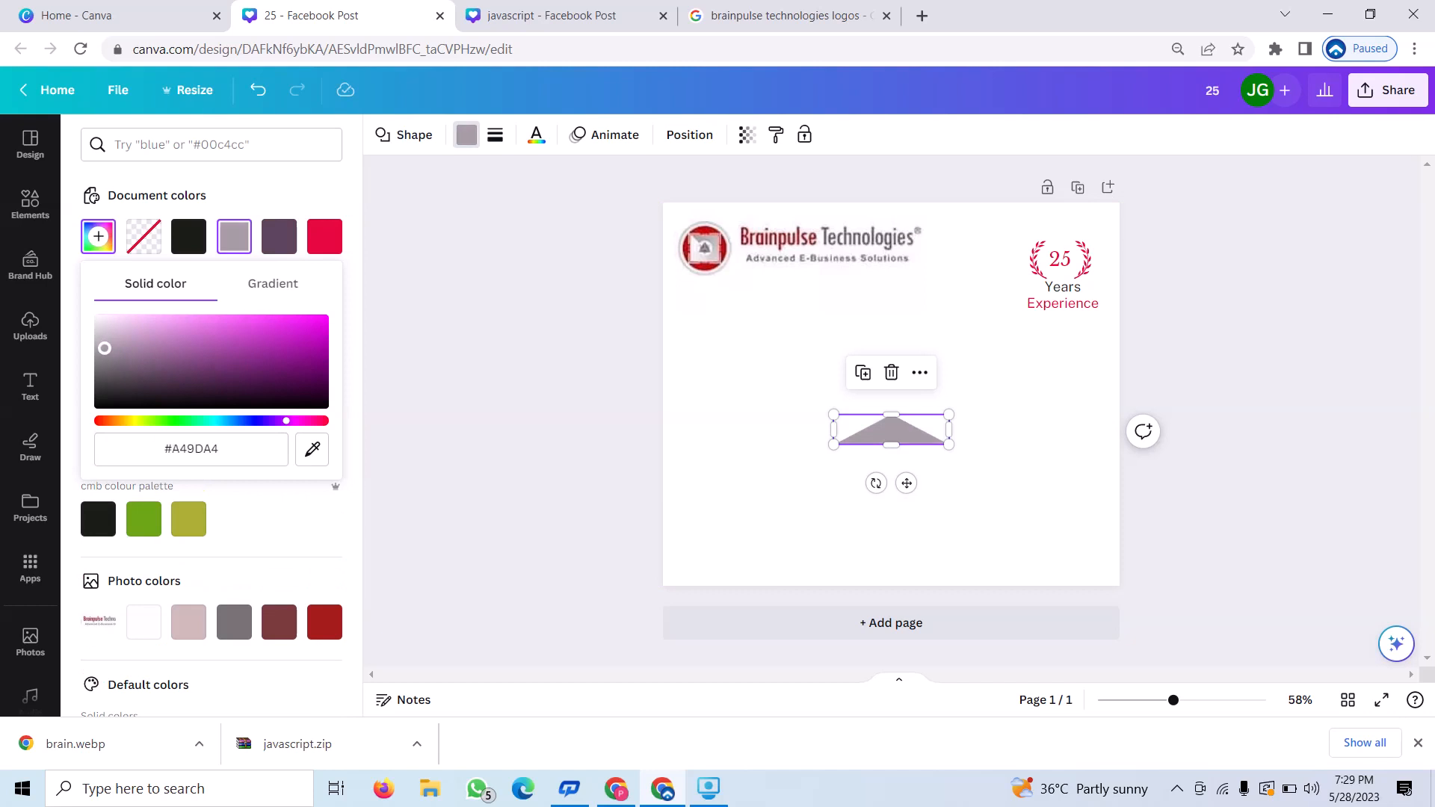
left_click(99, 339)
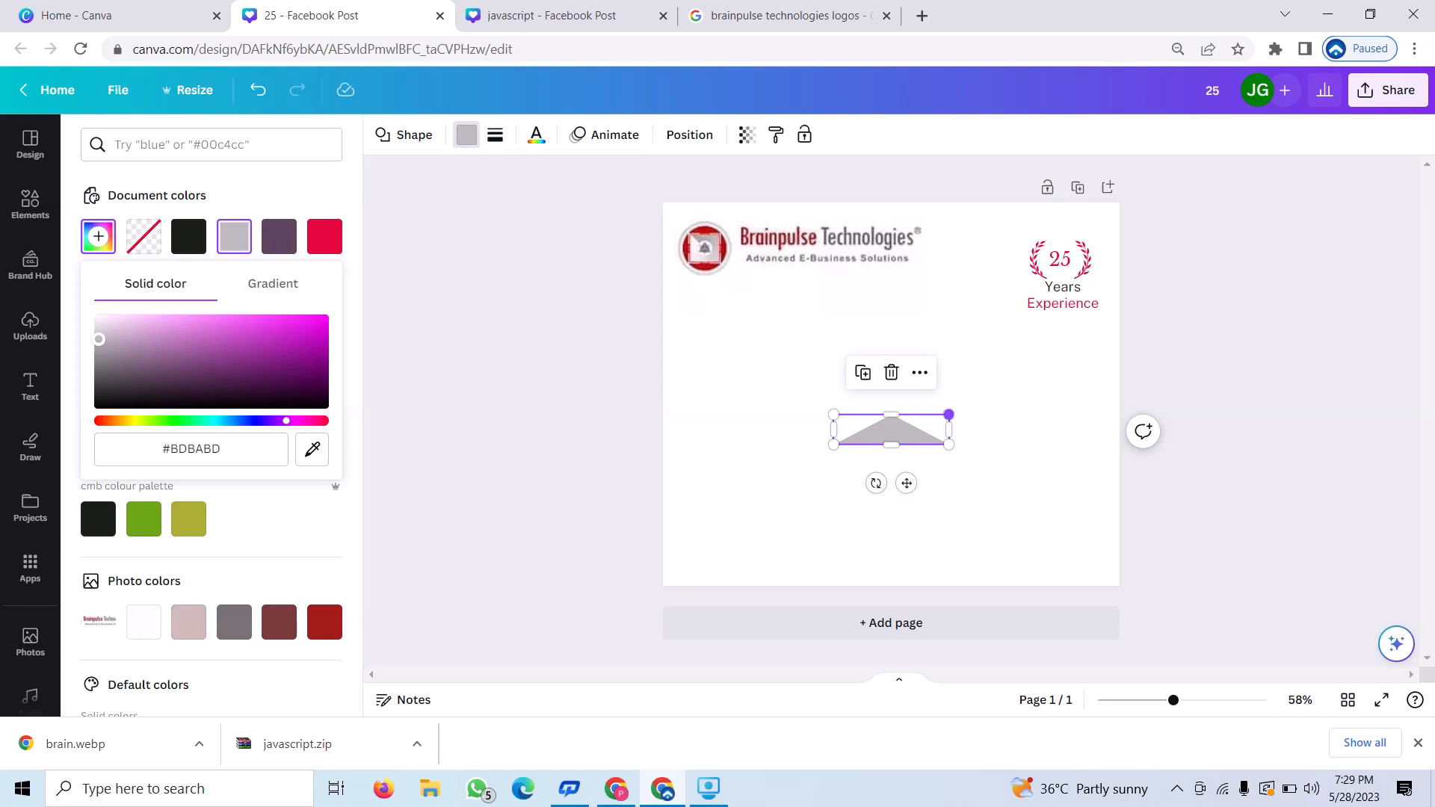
Widen the grey triangle, duplicate it, and place both triangles side by side along the page's bottom edge from the left corner
left_click_drag(949, 414, 986, 429)
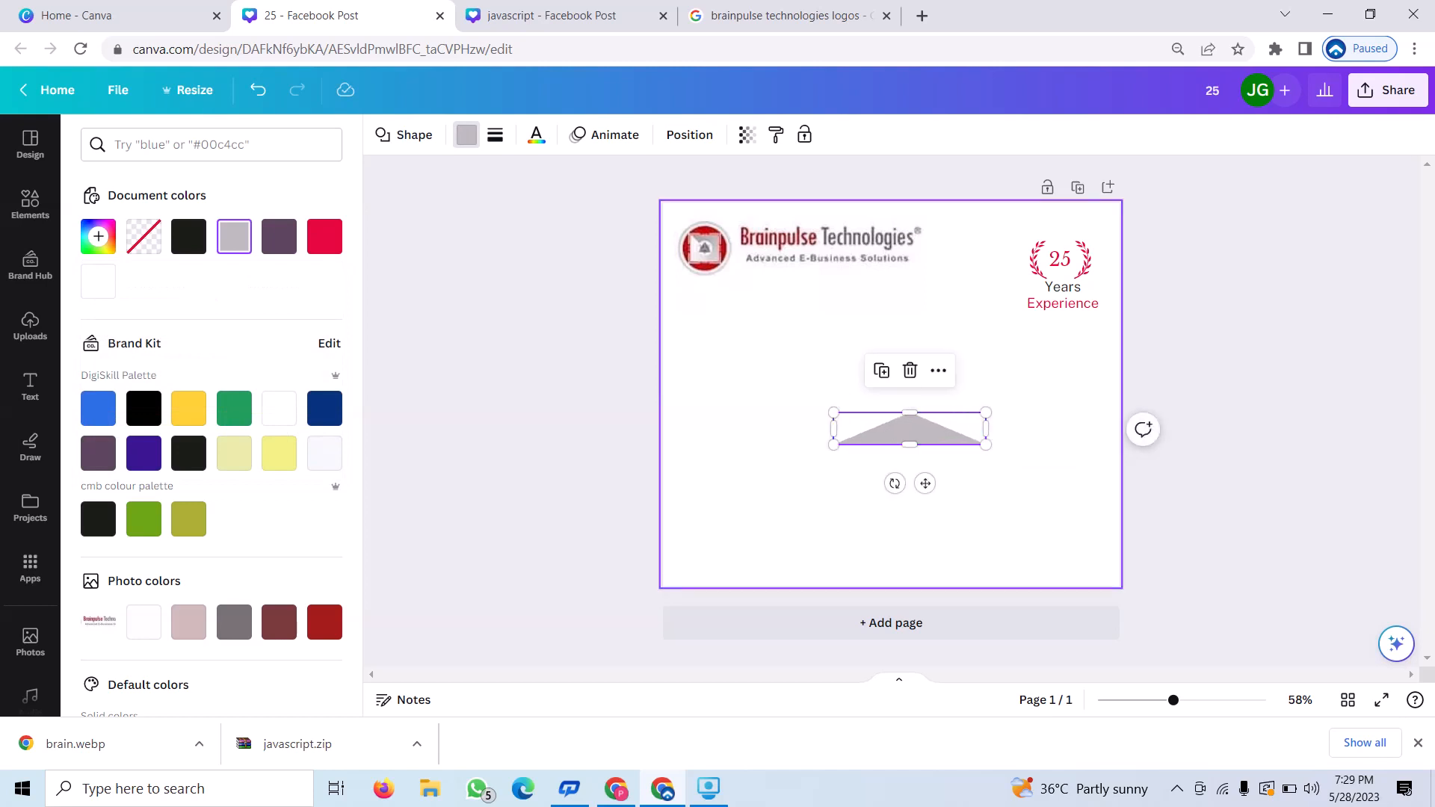
left_click(882, 371)
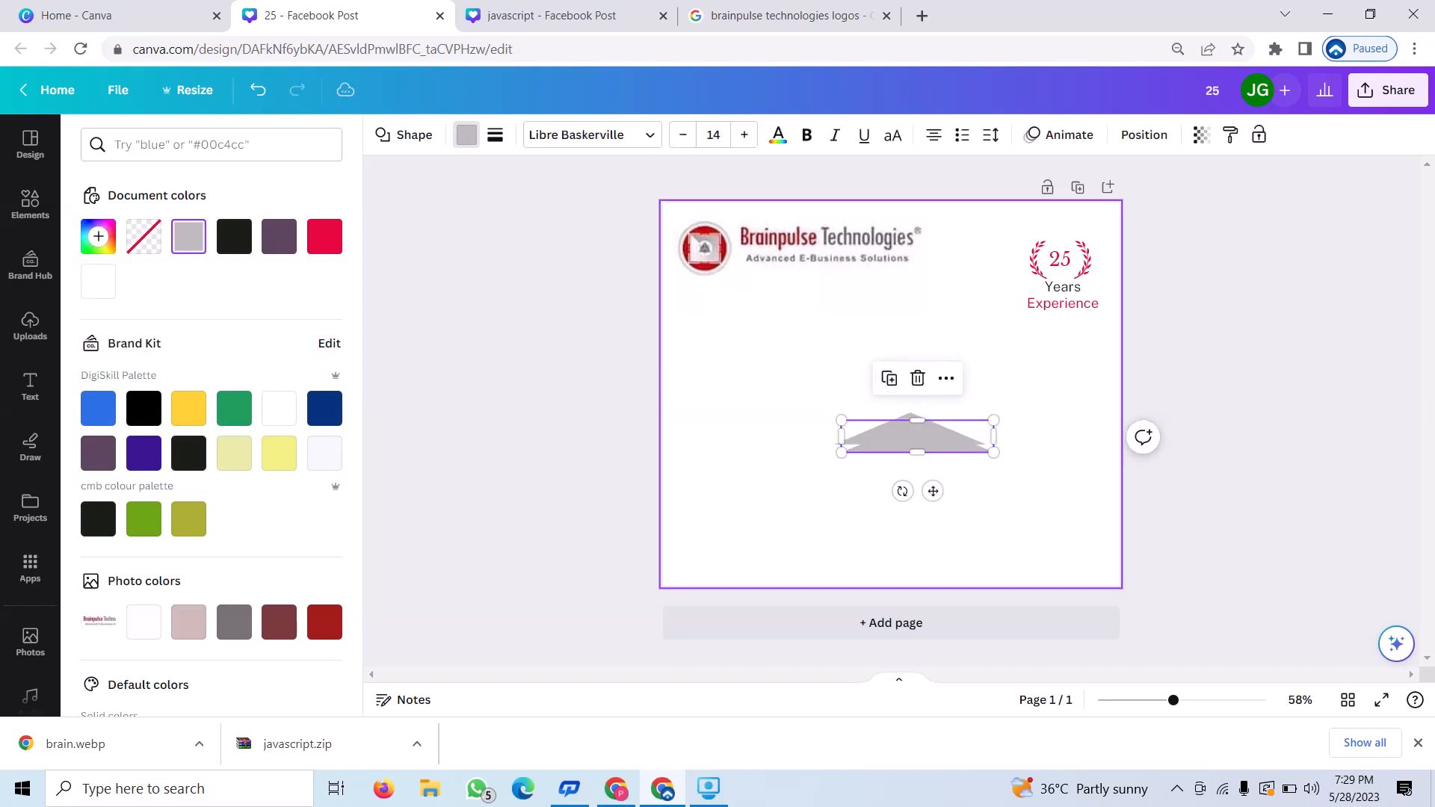
left_click_drag(917, 436, 740, 570)
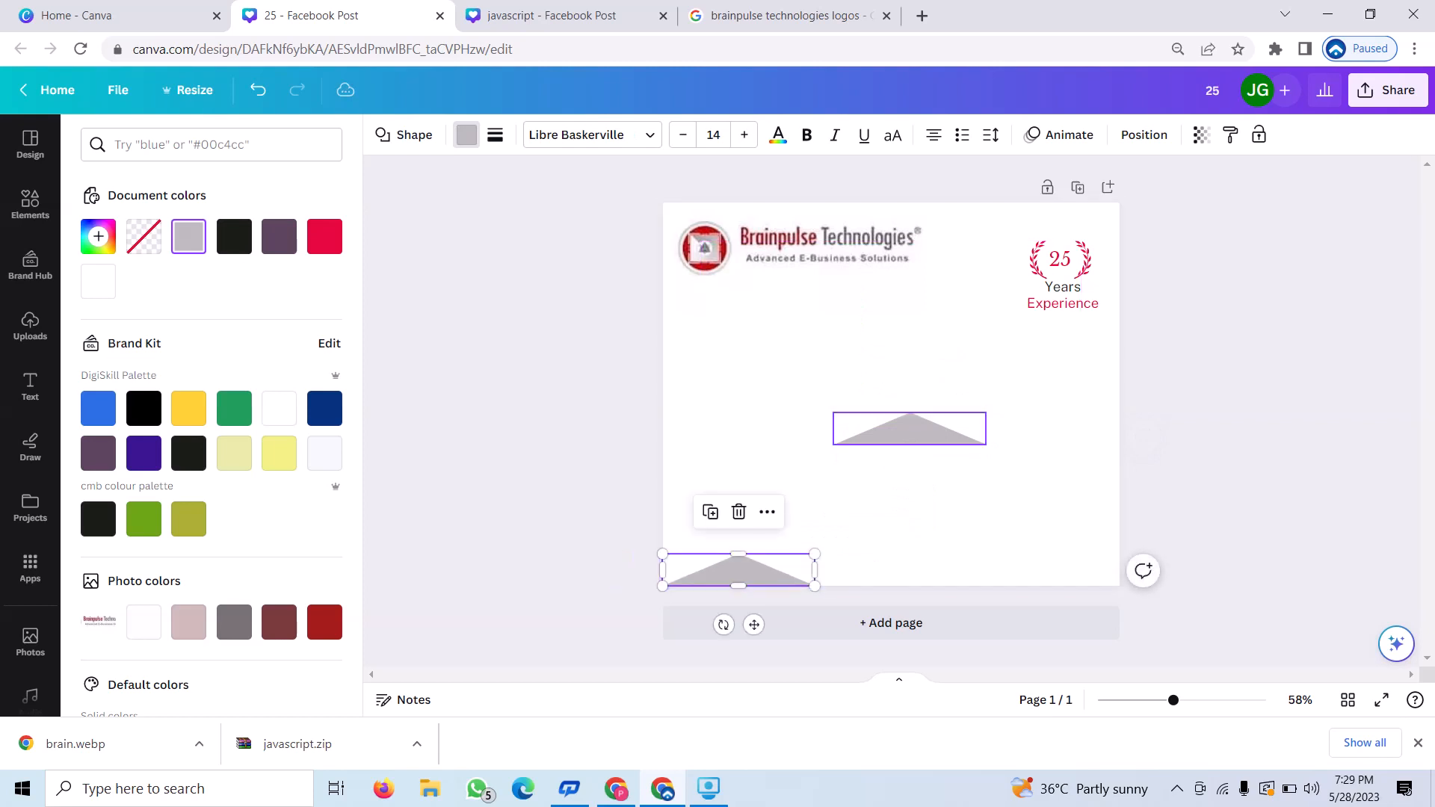
left_click(910, 432)
left_click_drag(910, 432, 892, 574)
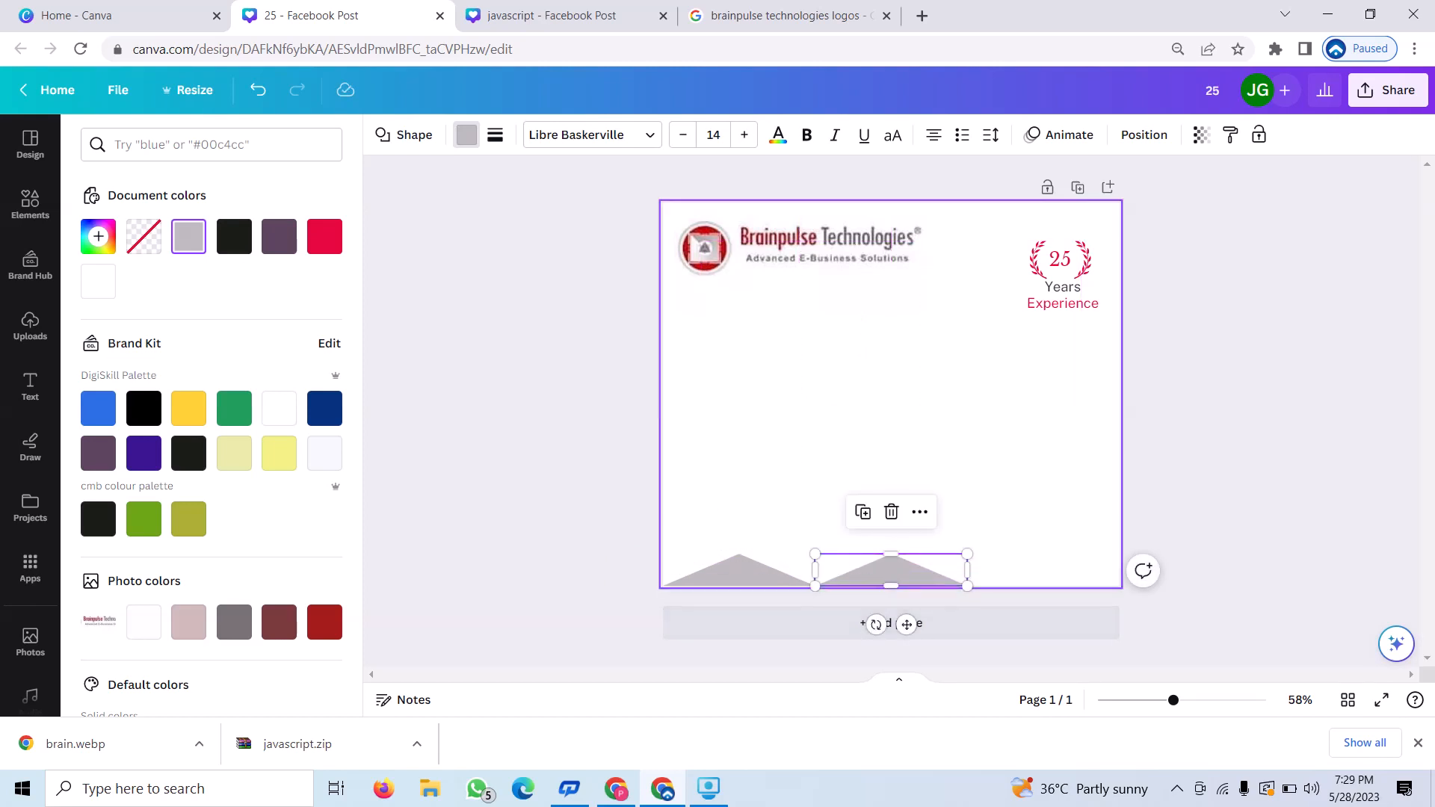
left_click(897, 464)
left_click(892, 574)
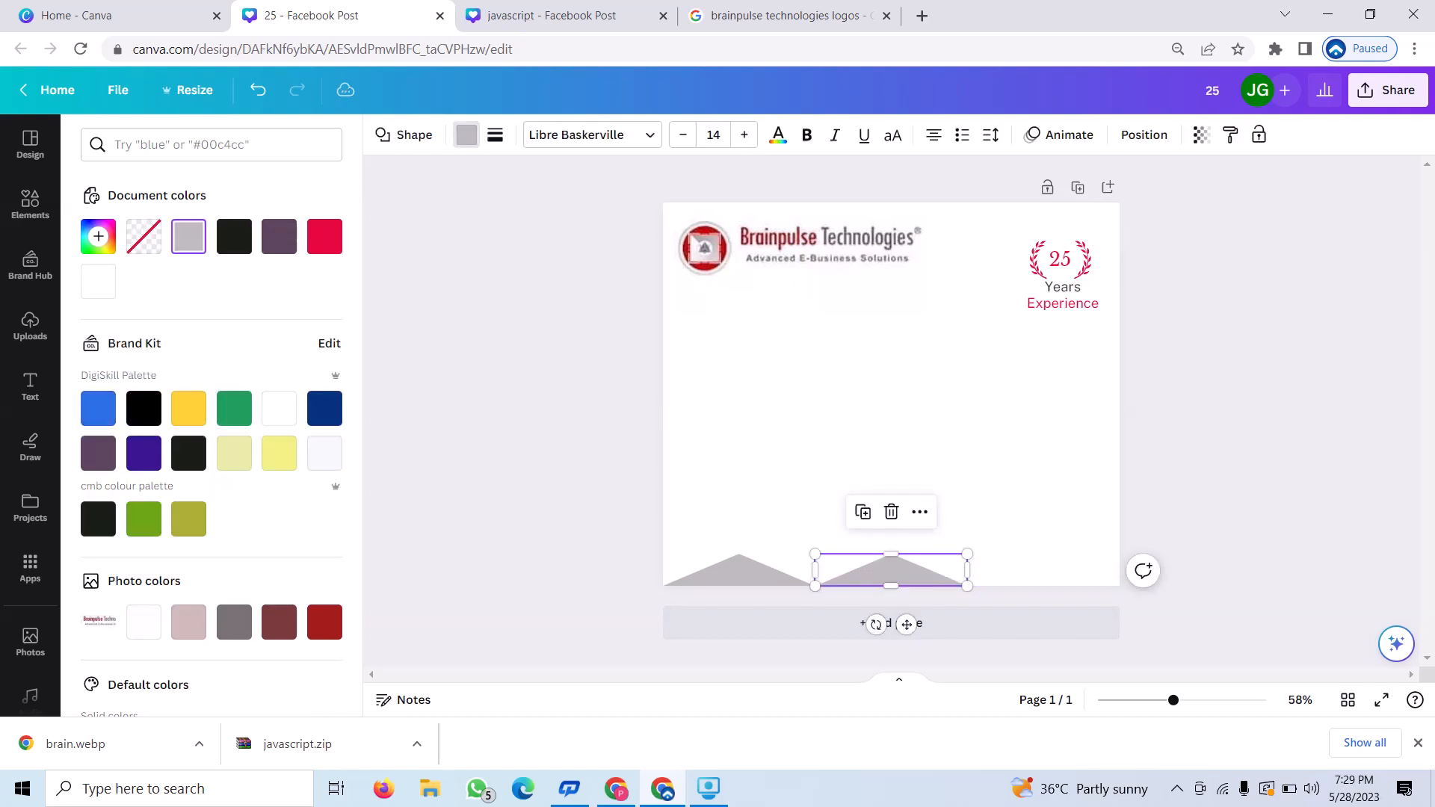
Duplicate the triangle again, enlarge and heighten it, and place it rising off the page's bottom-right corner beside the other two
left_click(864, 513)
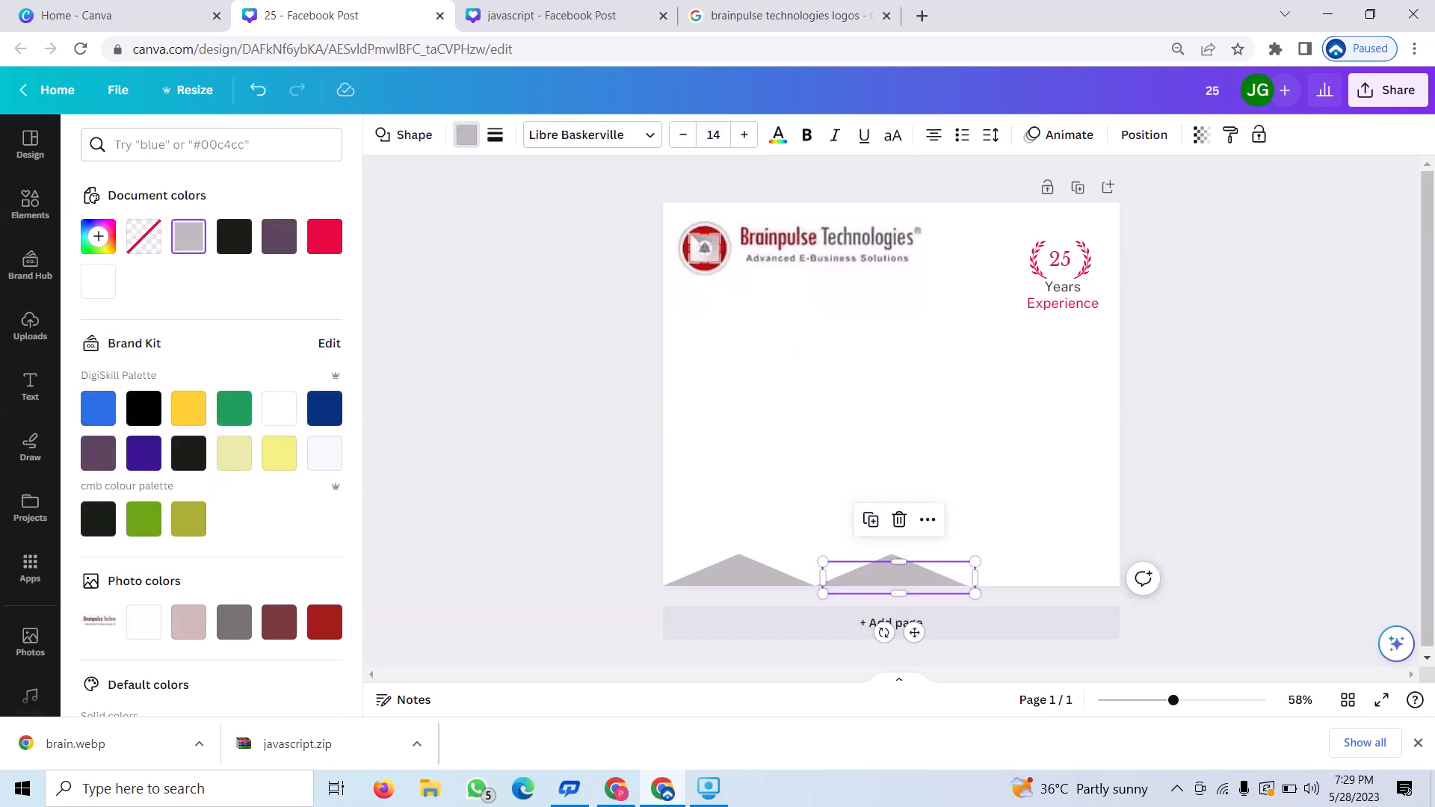
left_click_drag(899, 579, 1046, 499)
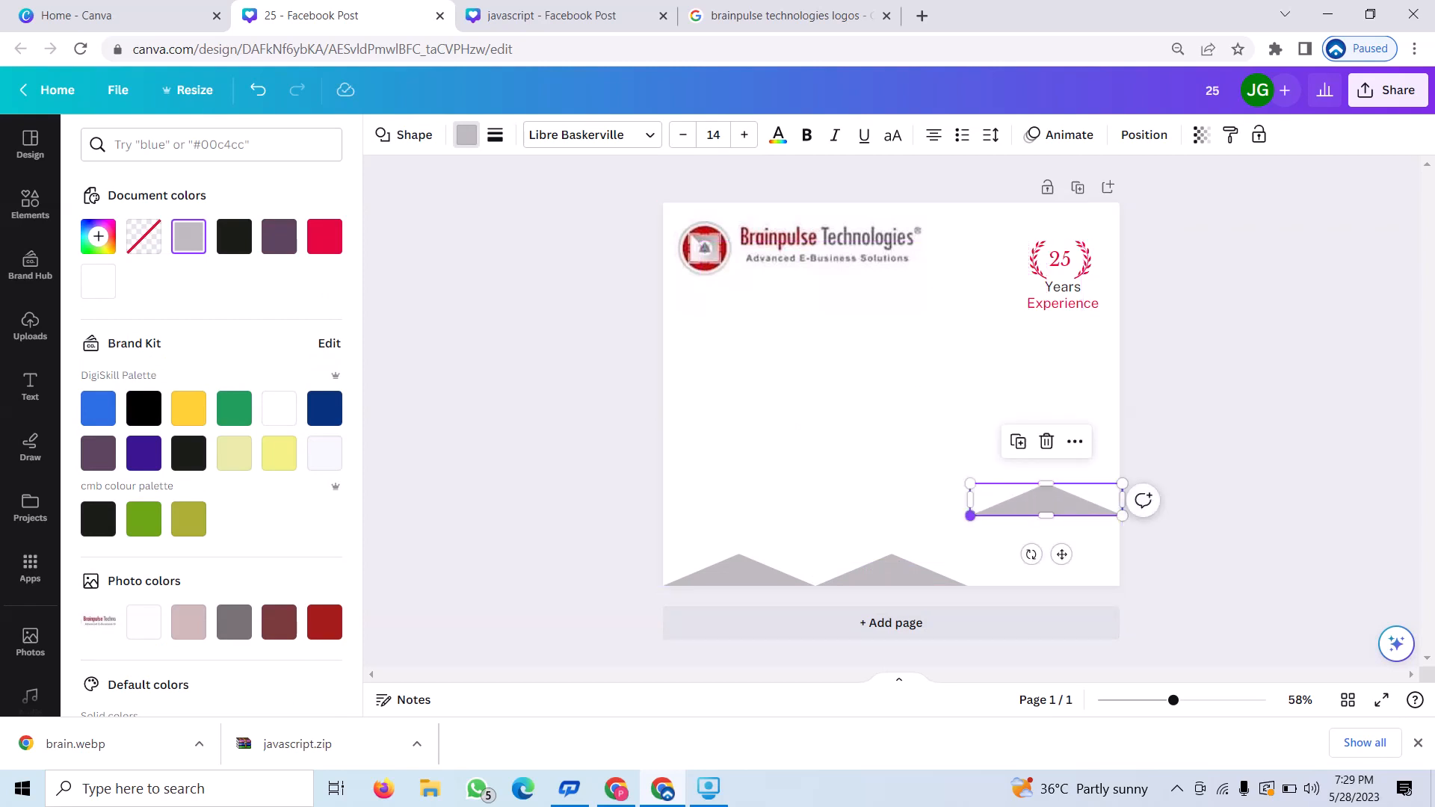
left_click_drag(971, 515, 770, 558)
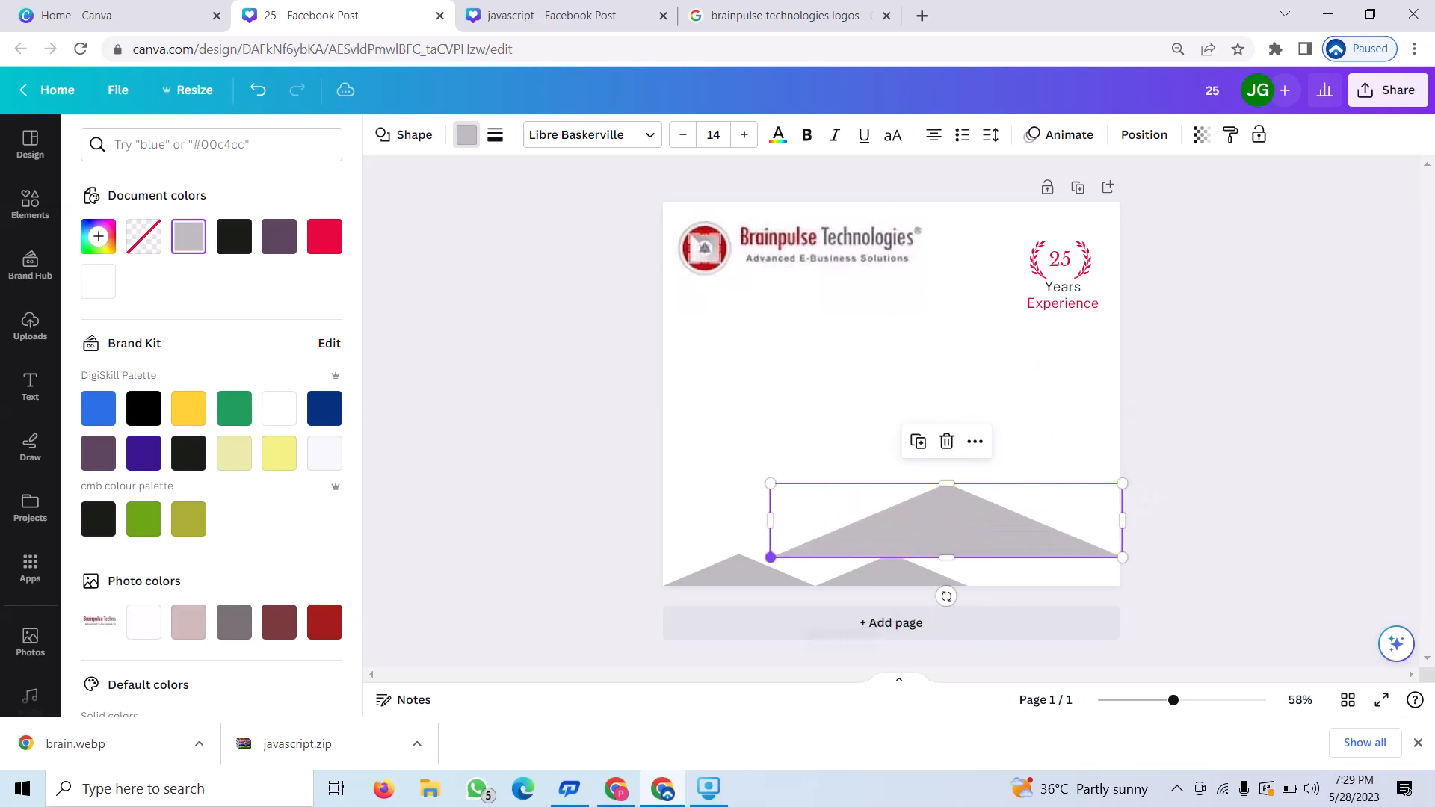
left_click_drag(947, 531, 1132, 559)
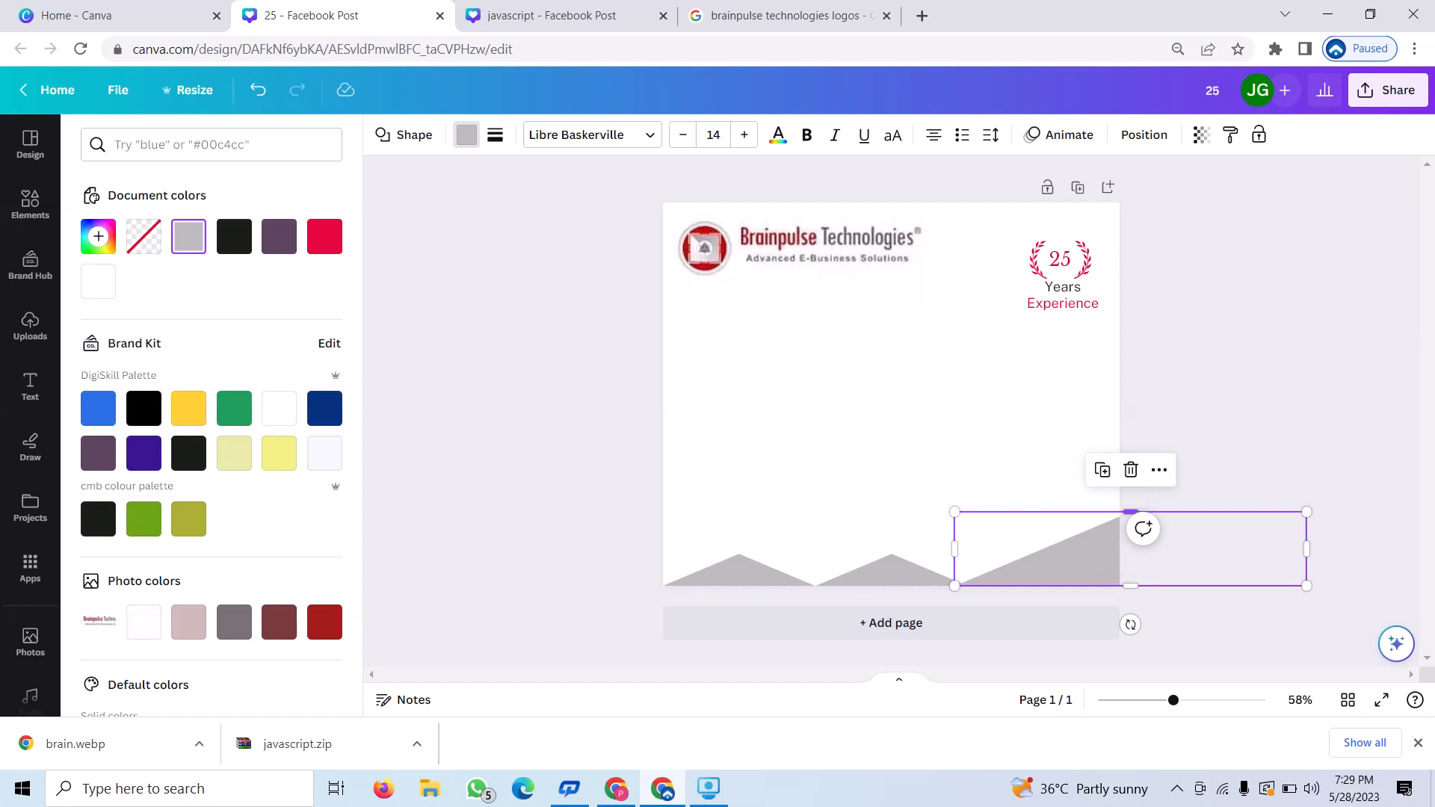
left_click_drag(1131, 512, 1130, 457)
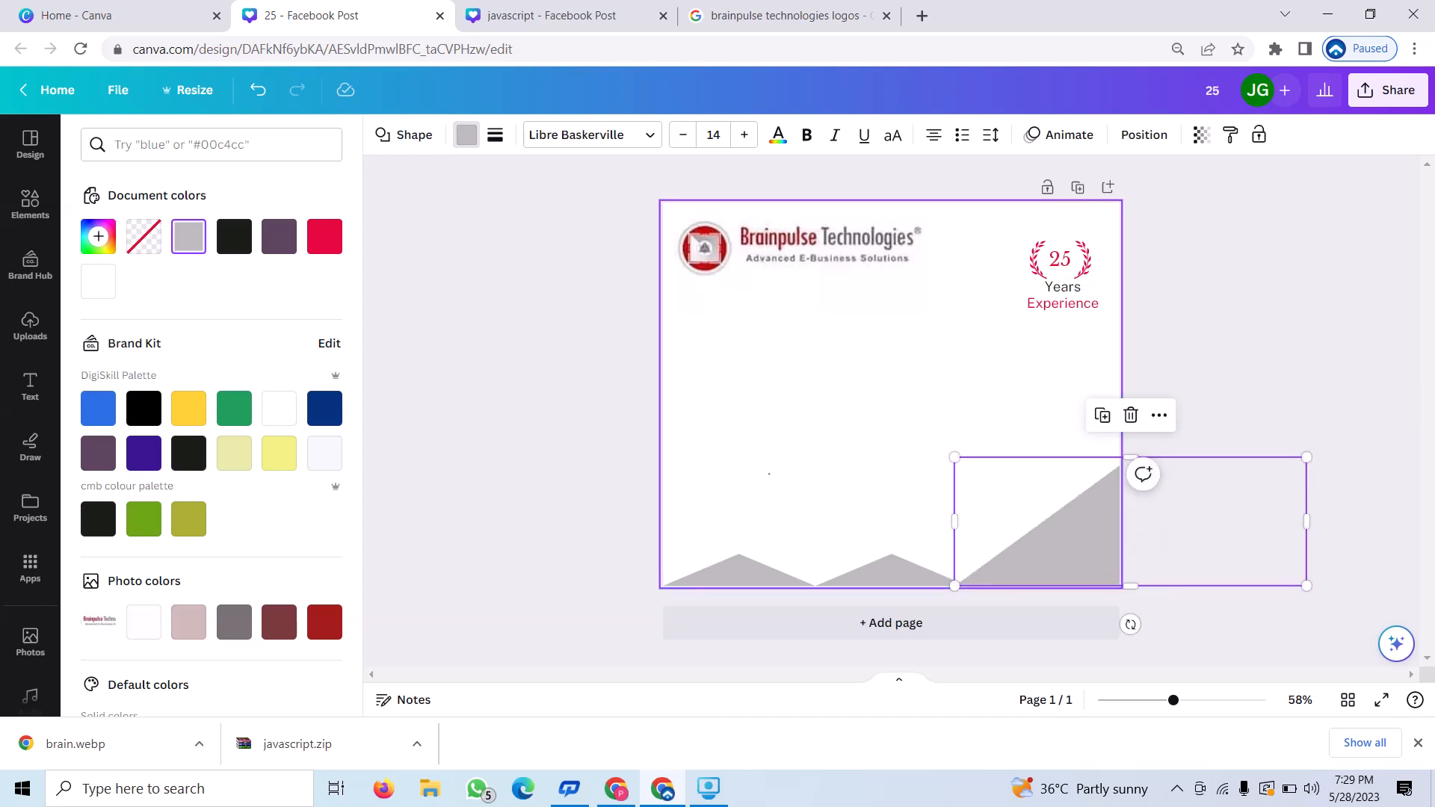
left_click(770, 474)
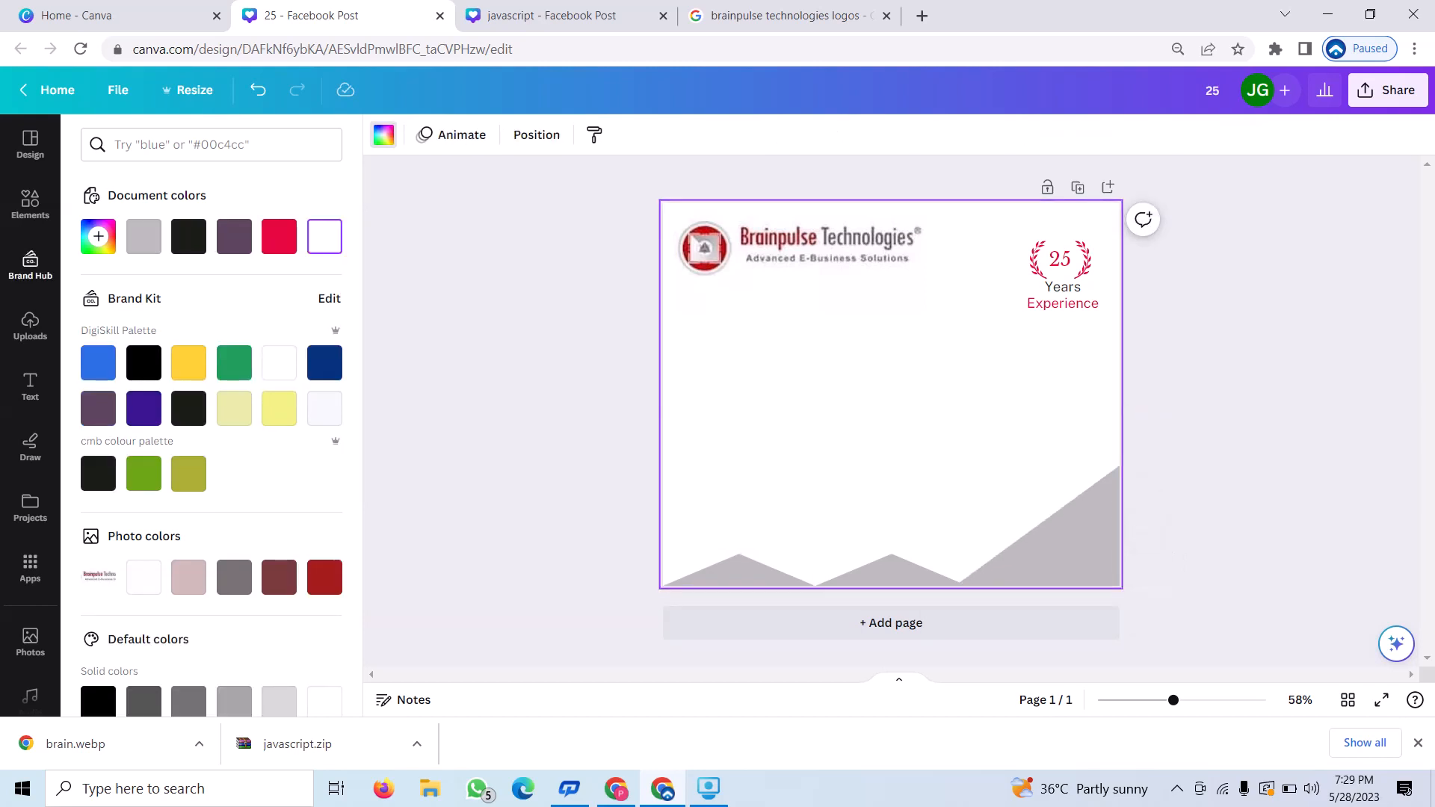
Add the recently used ringed-circle graphic and delete the text and trapezoid covering its centre
left_click(30, 202)
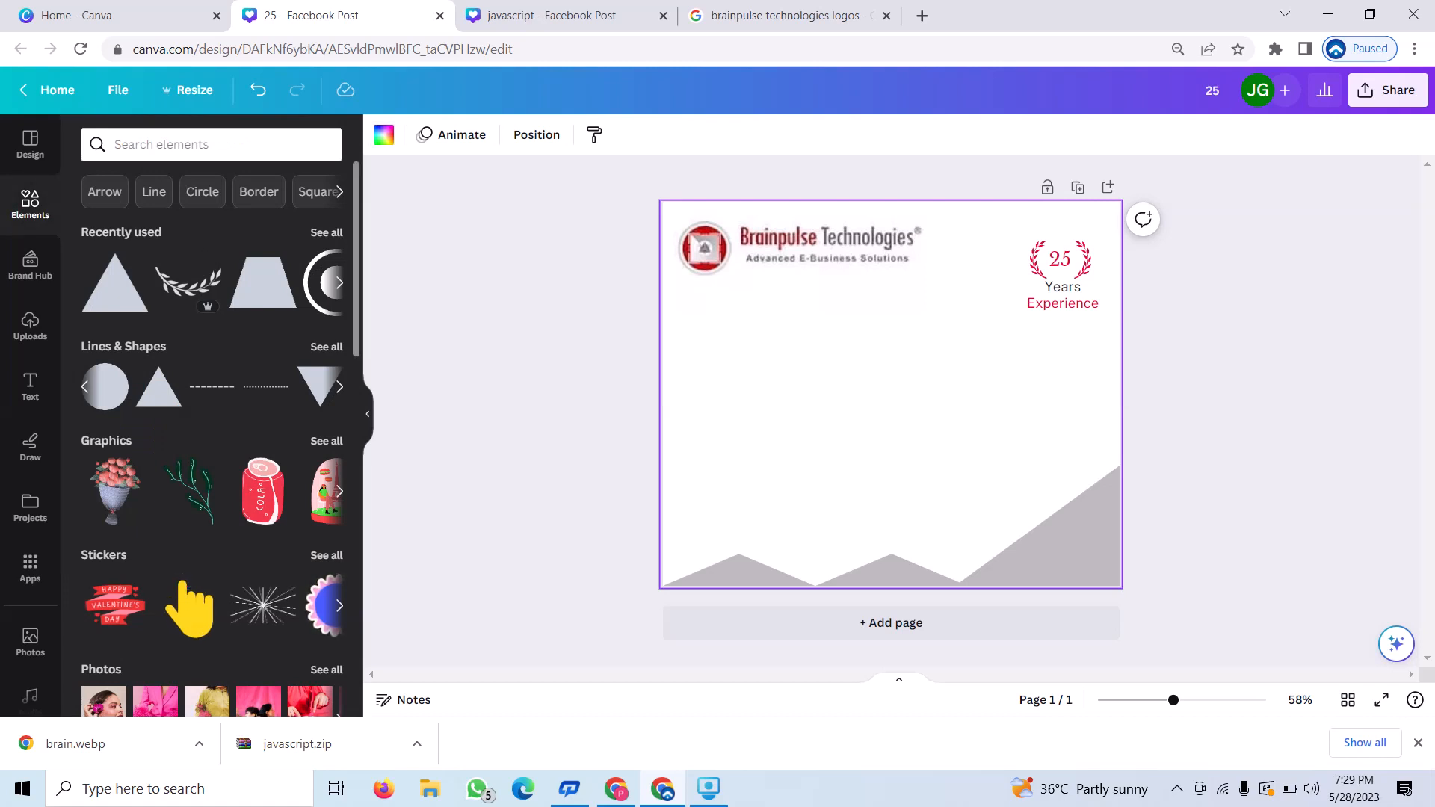
left_click(339, 282)
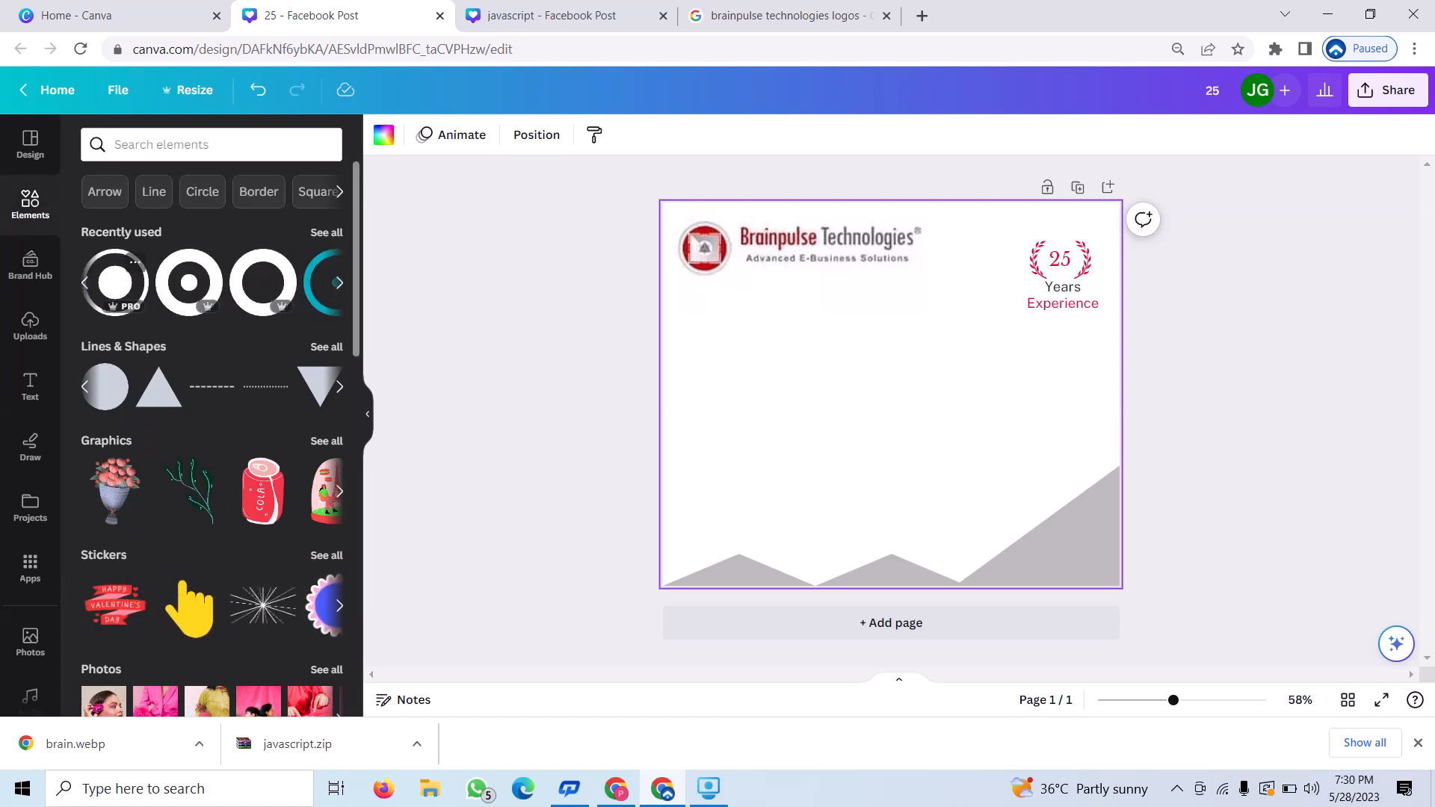
left_click(115, 282)
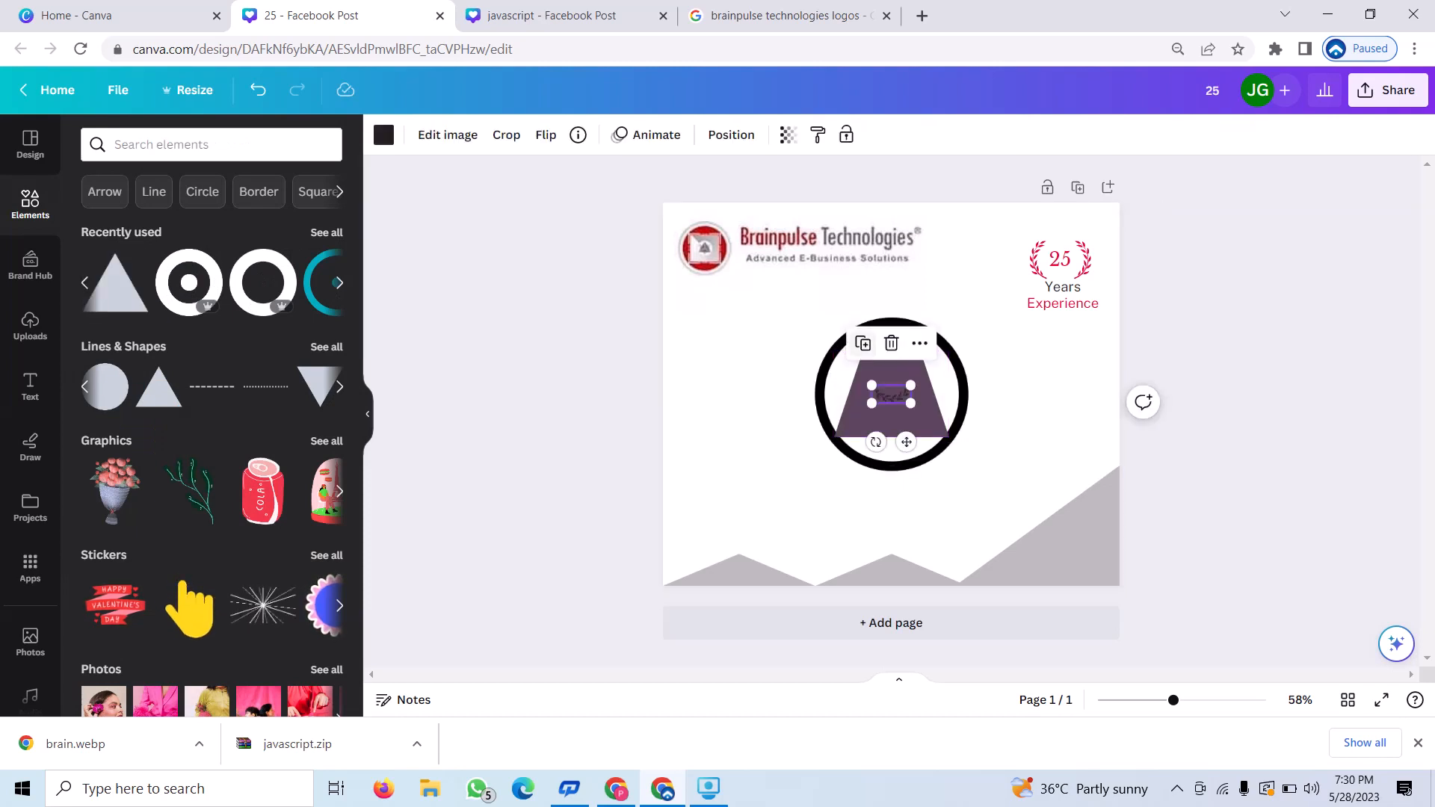
left_click(891, 344)
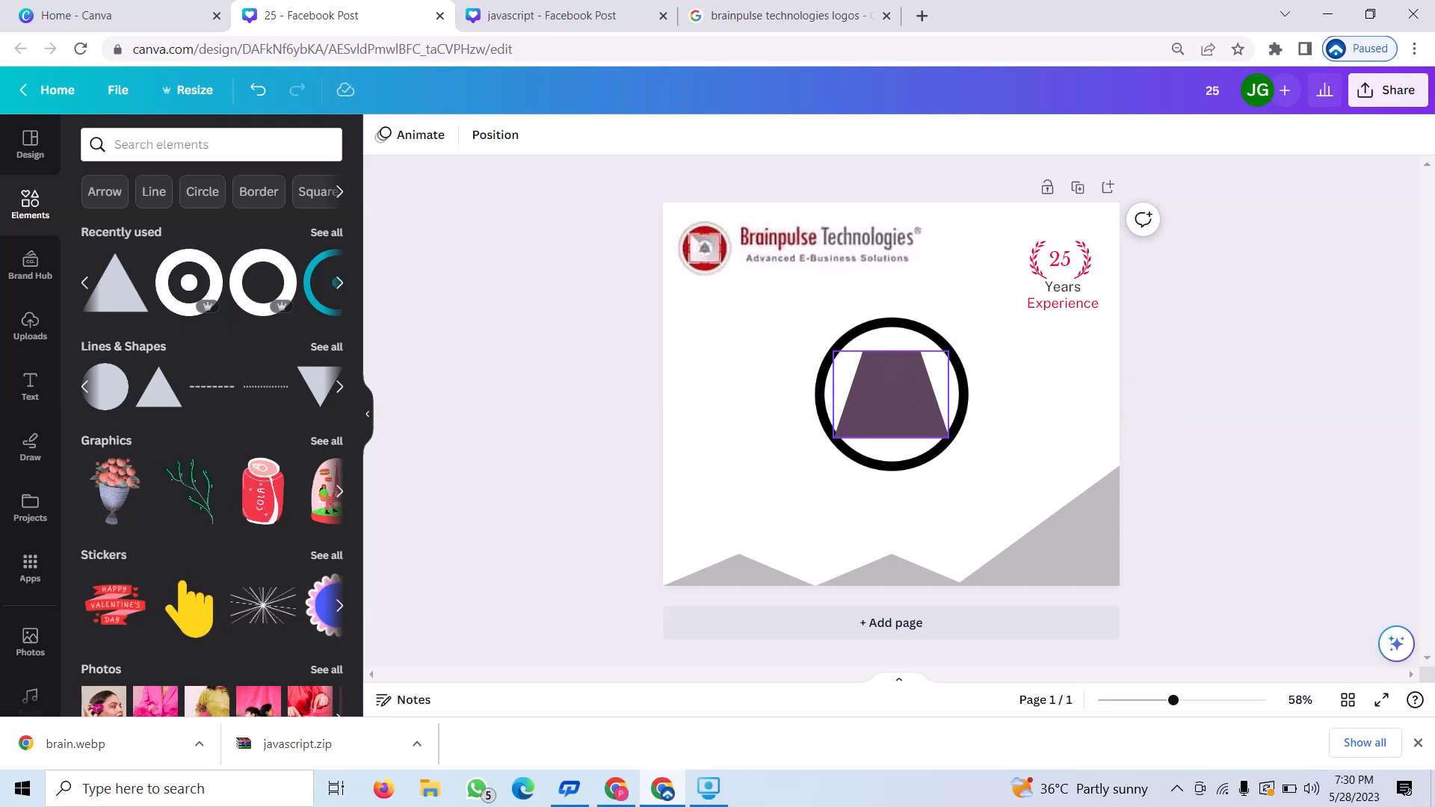
left_click(892, 374)
left_click(890, 307)
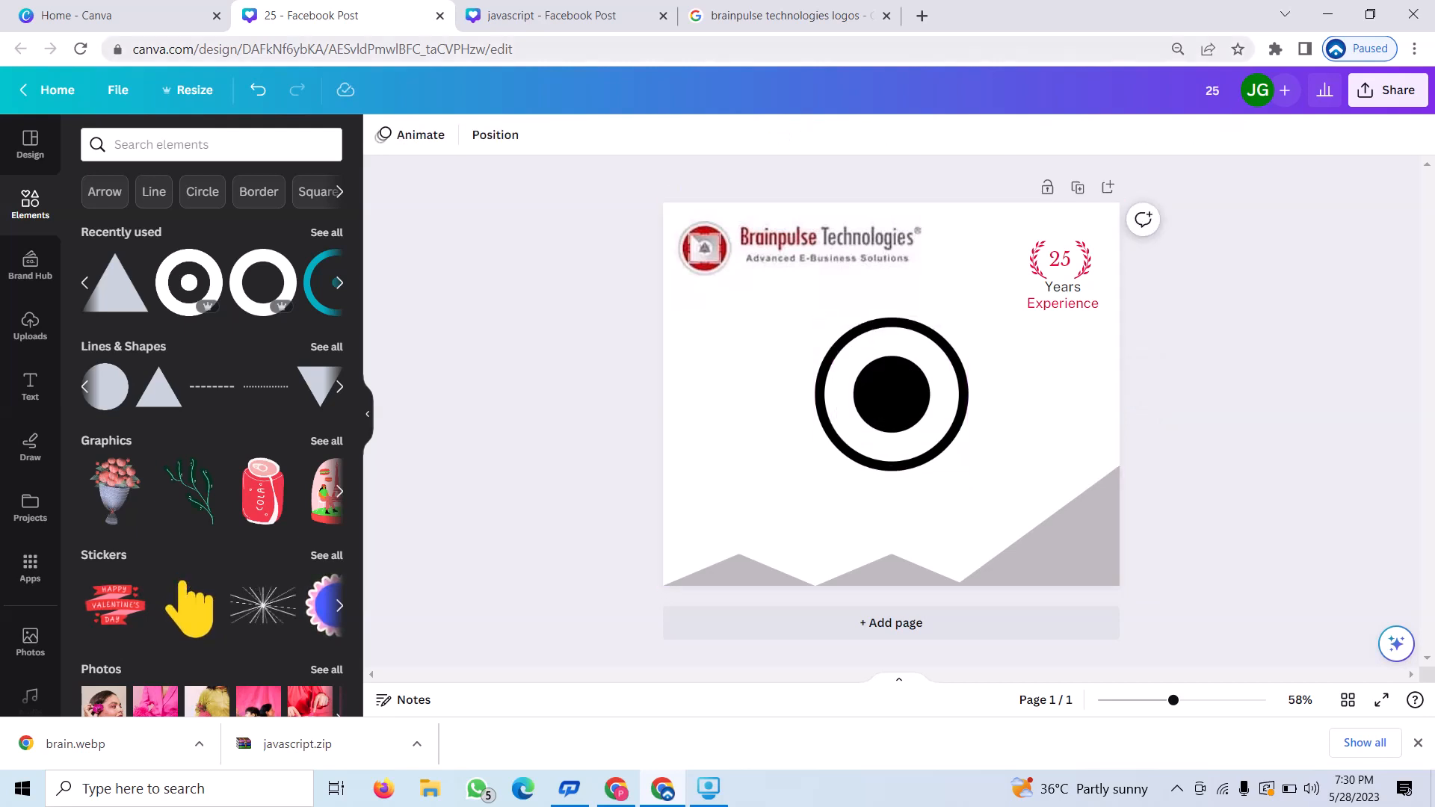
Colour the ringed circle the document's red and shrink it to a small dot marker
left_click(892, 394)
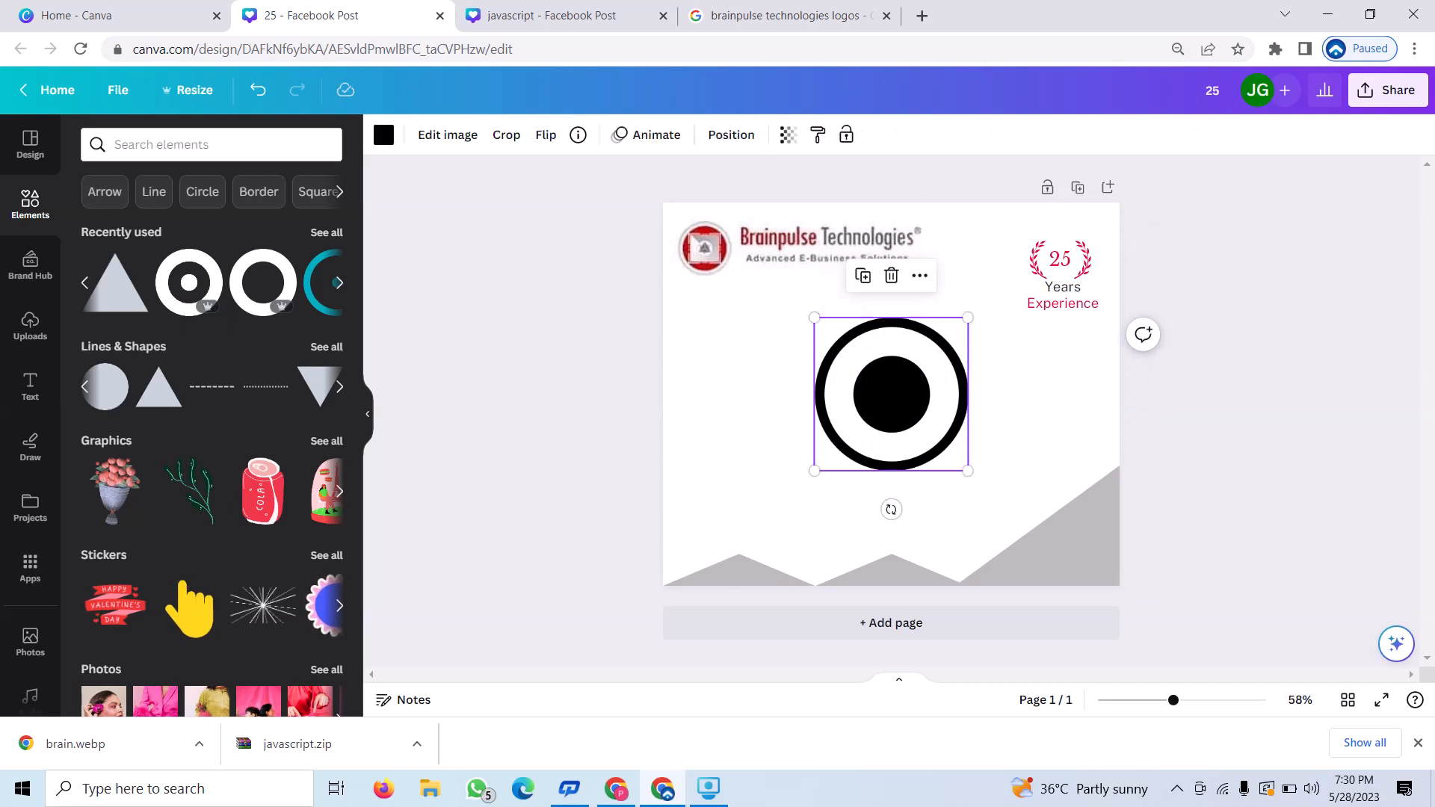
left_click(383, 135)
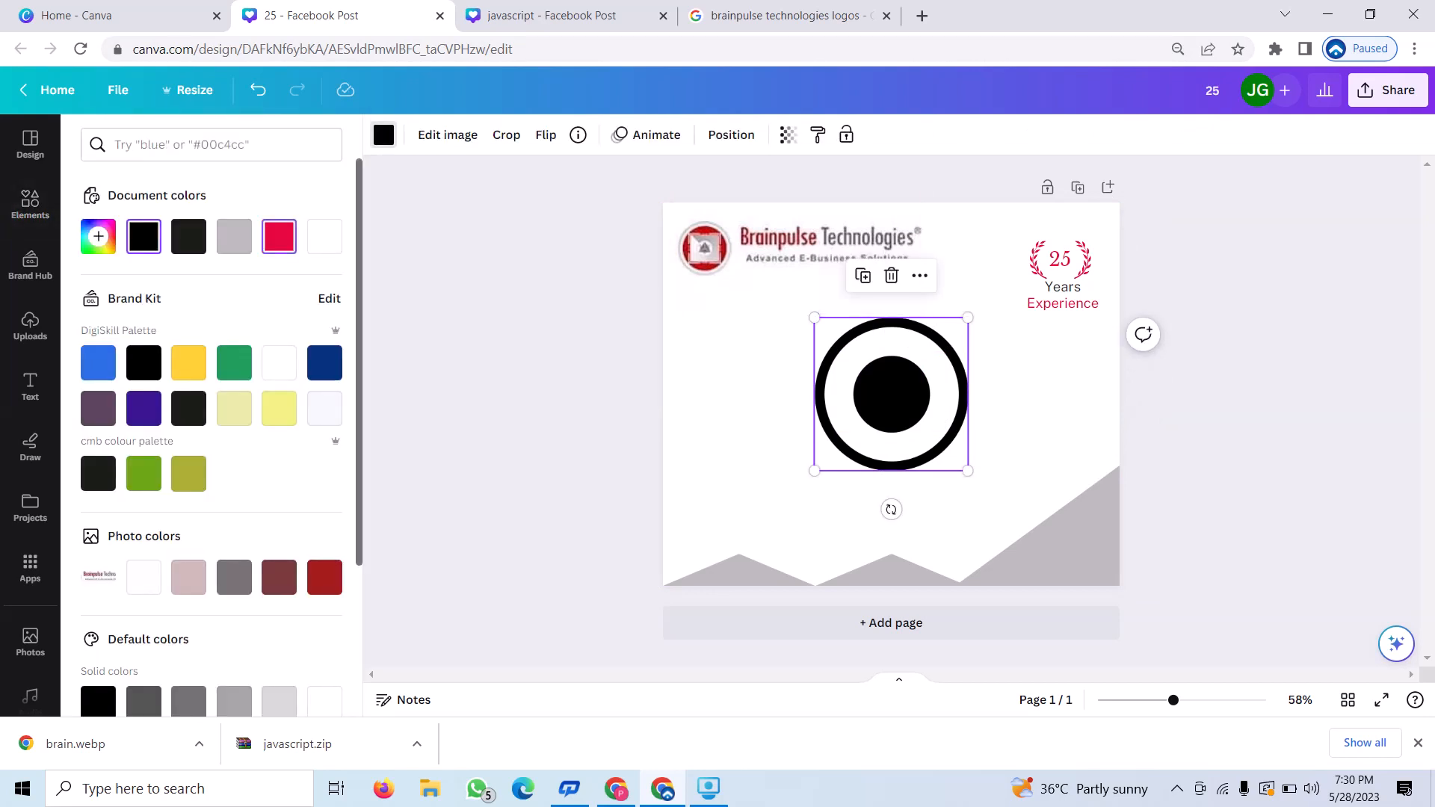
left_click(279, 236)
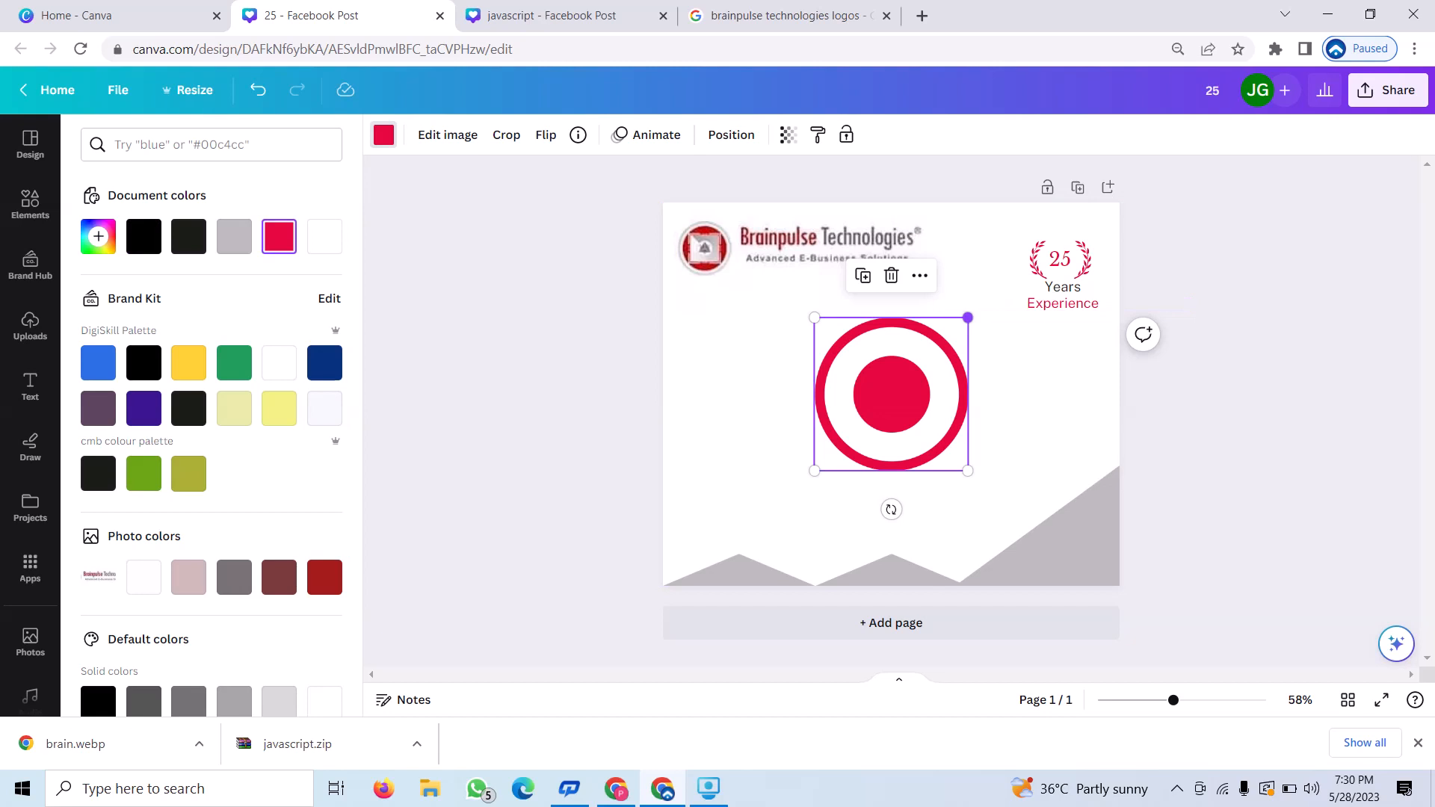
left_click_drag(968, 318, 828, 456)
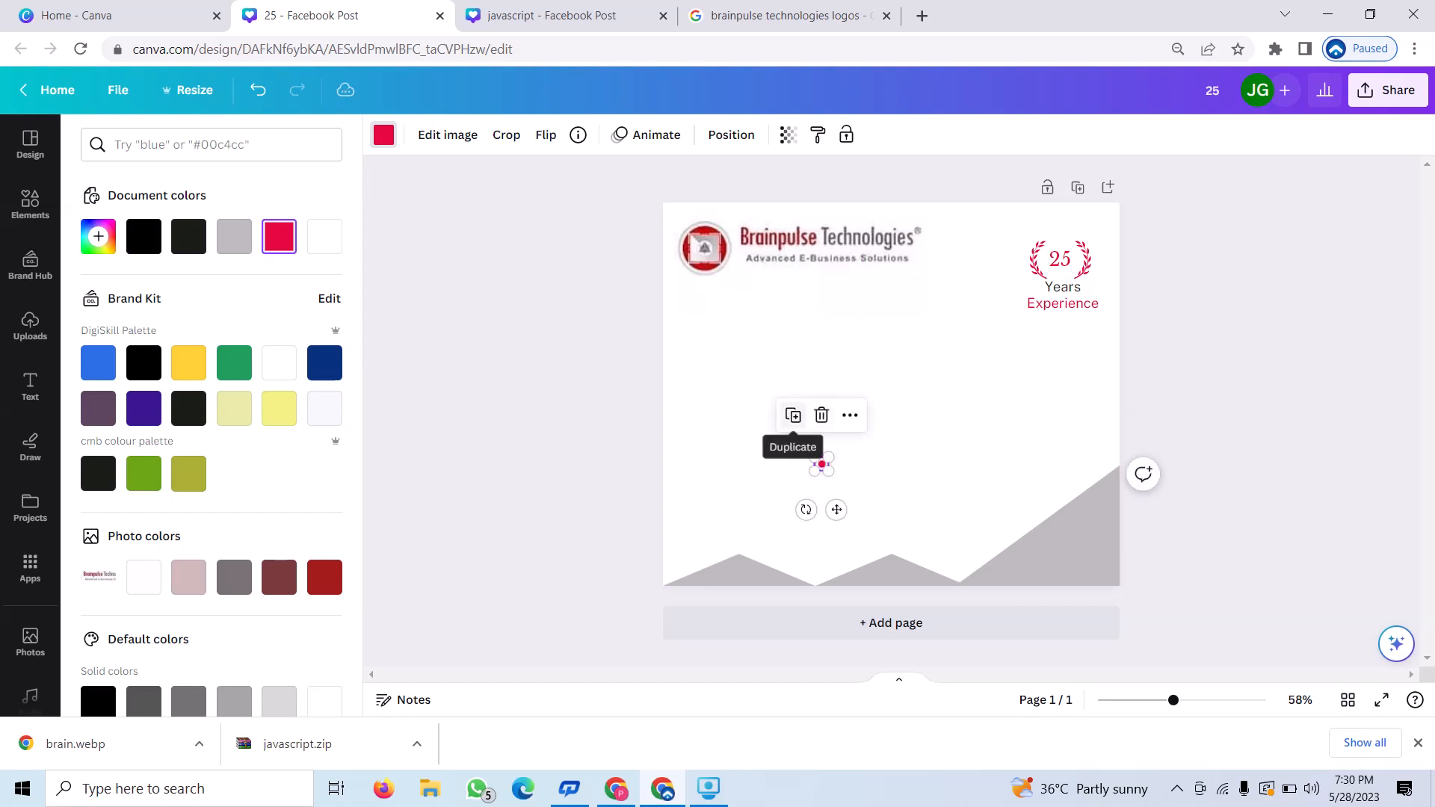
Duplicate the red dot marker twice and place the three dots on both small triangle peaks and midway up the large triangle's slope
left_click(793, 415)
left_click(800, 423)
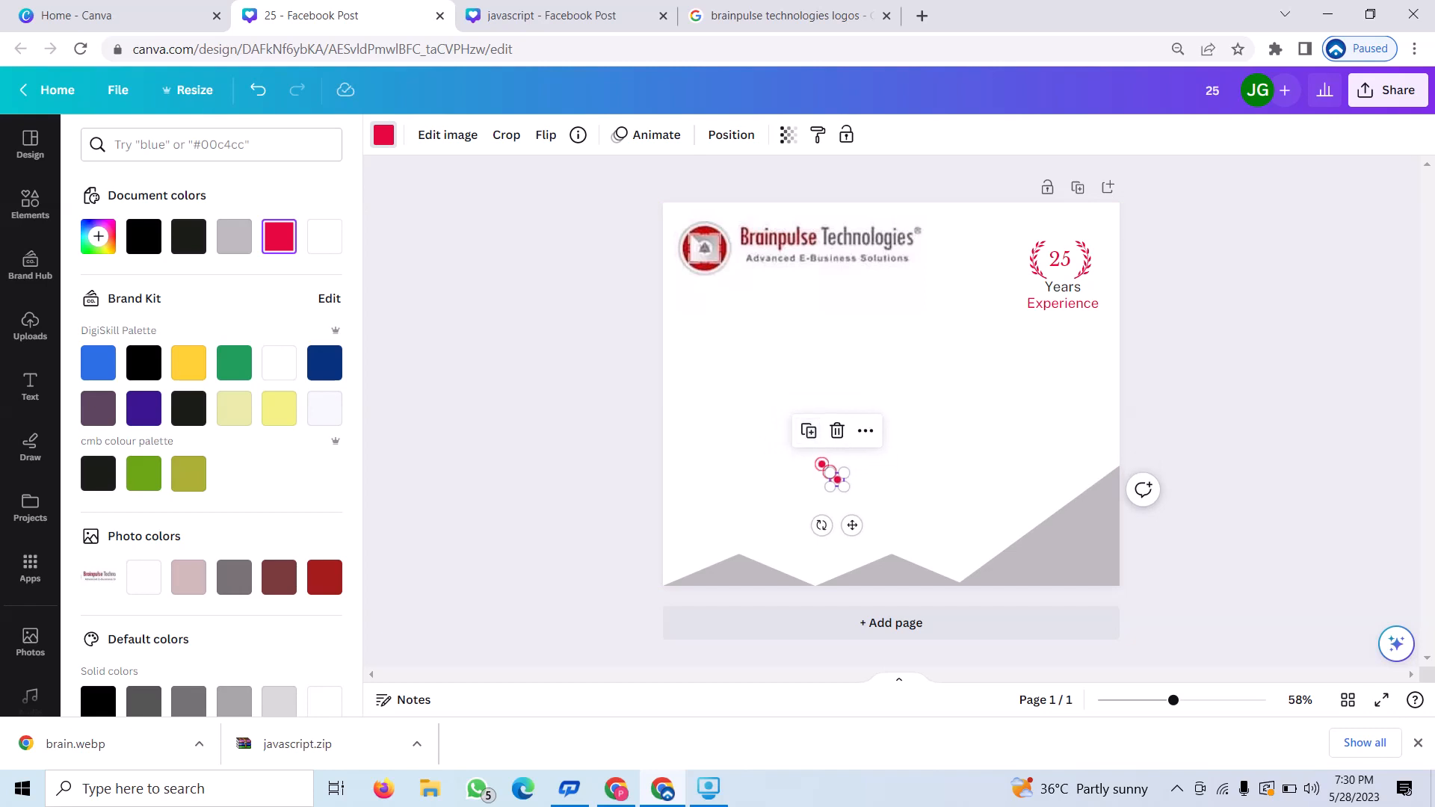
left_click_drag(851, 526, 1060, 550)
left_click(826, 469)
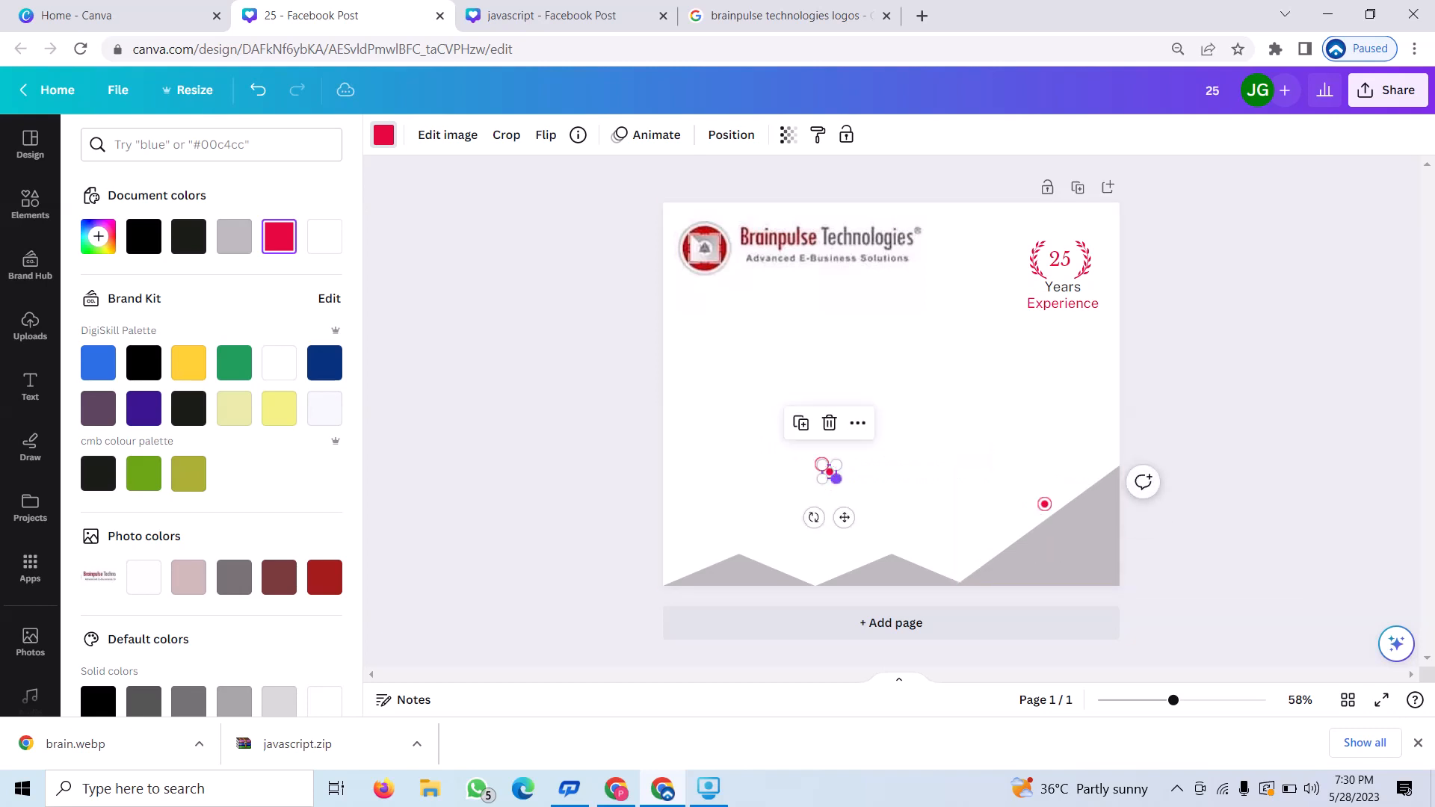
left_click_drag(827, 469, 891, 546)
left_click(822, 465)
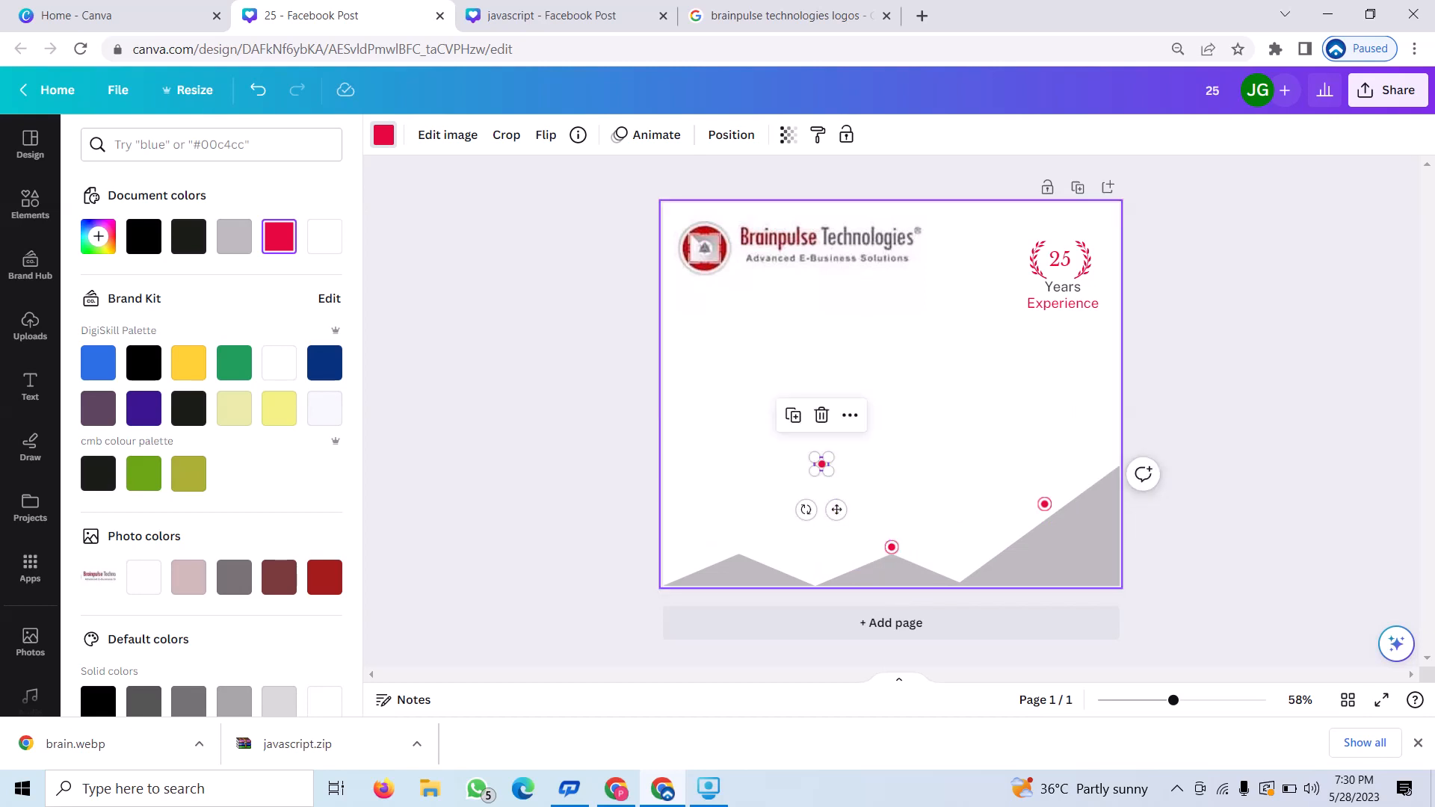
left_click_drag(836, 510, 739, 547)
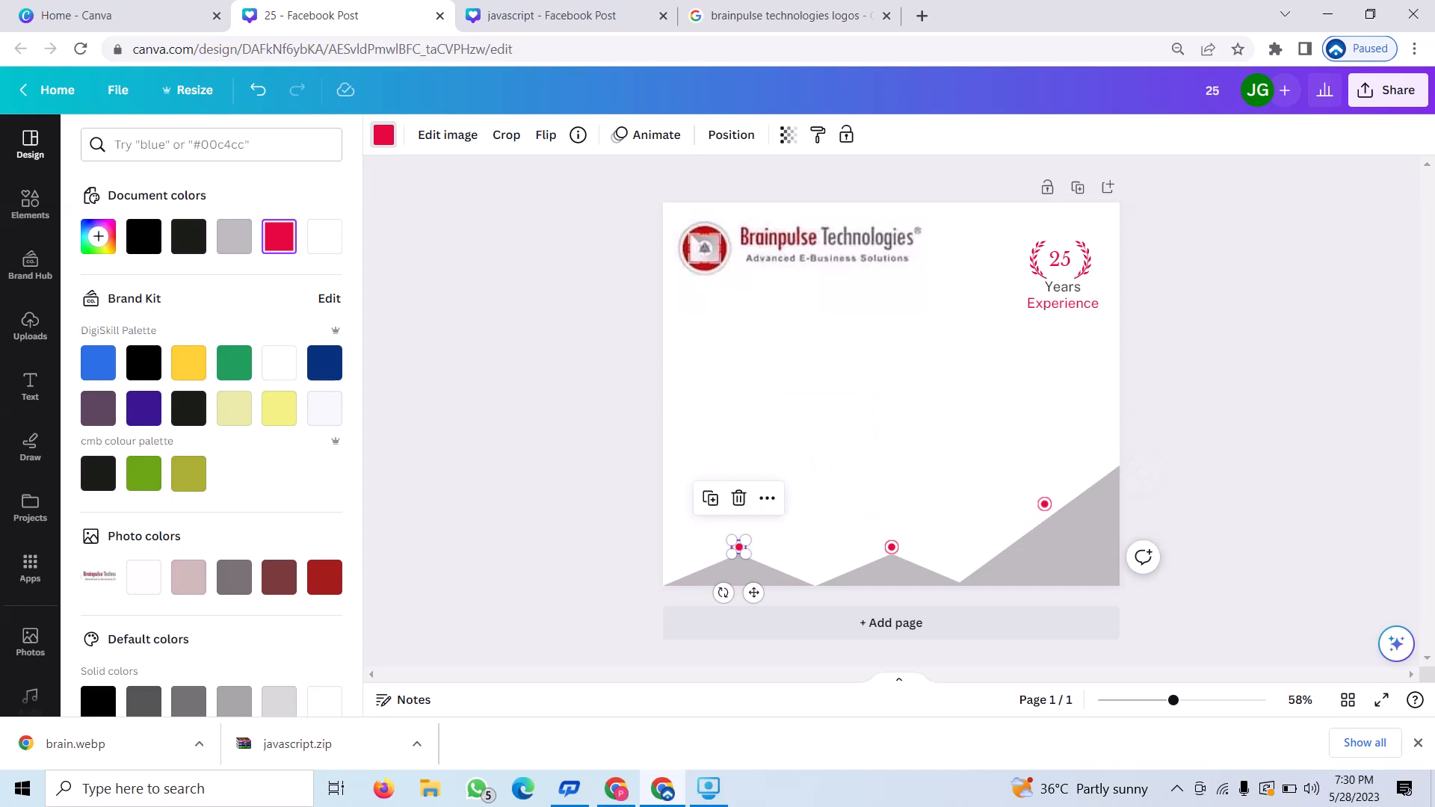
Add a trapezoid shape to the page and colour it the document's red
left_click(30, 204)
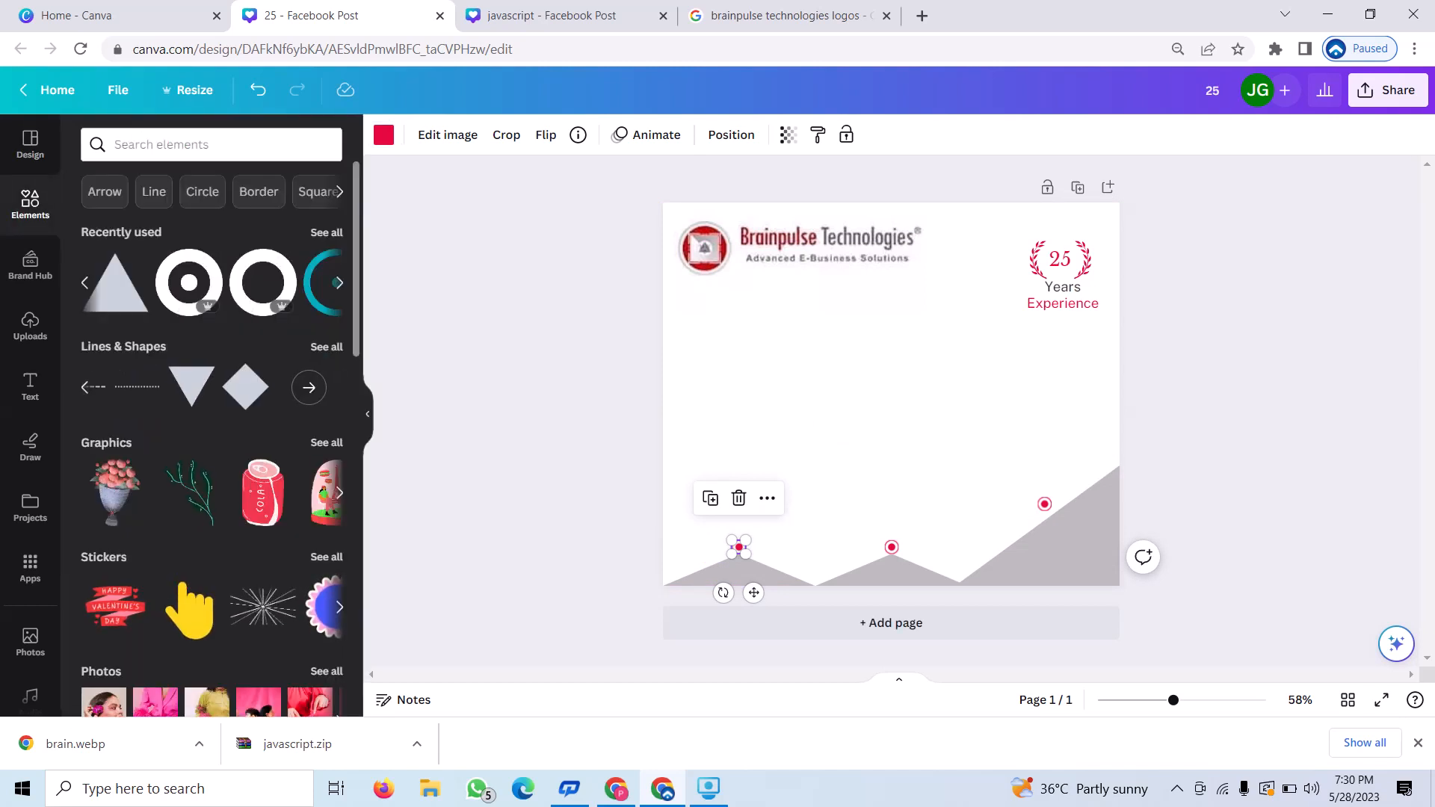
left_click(309, 387)
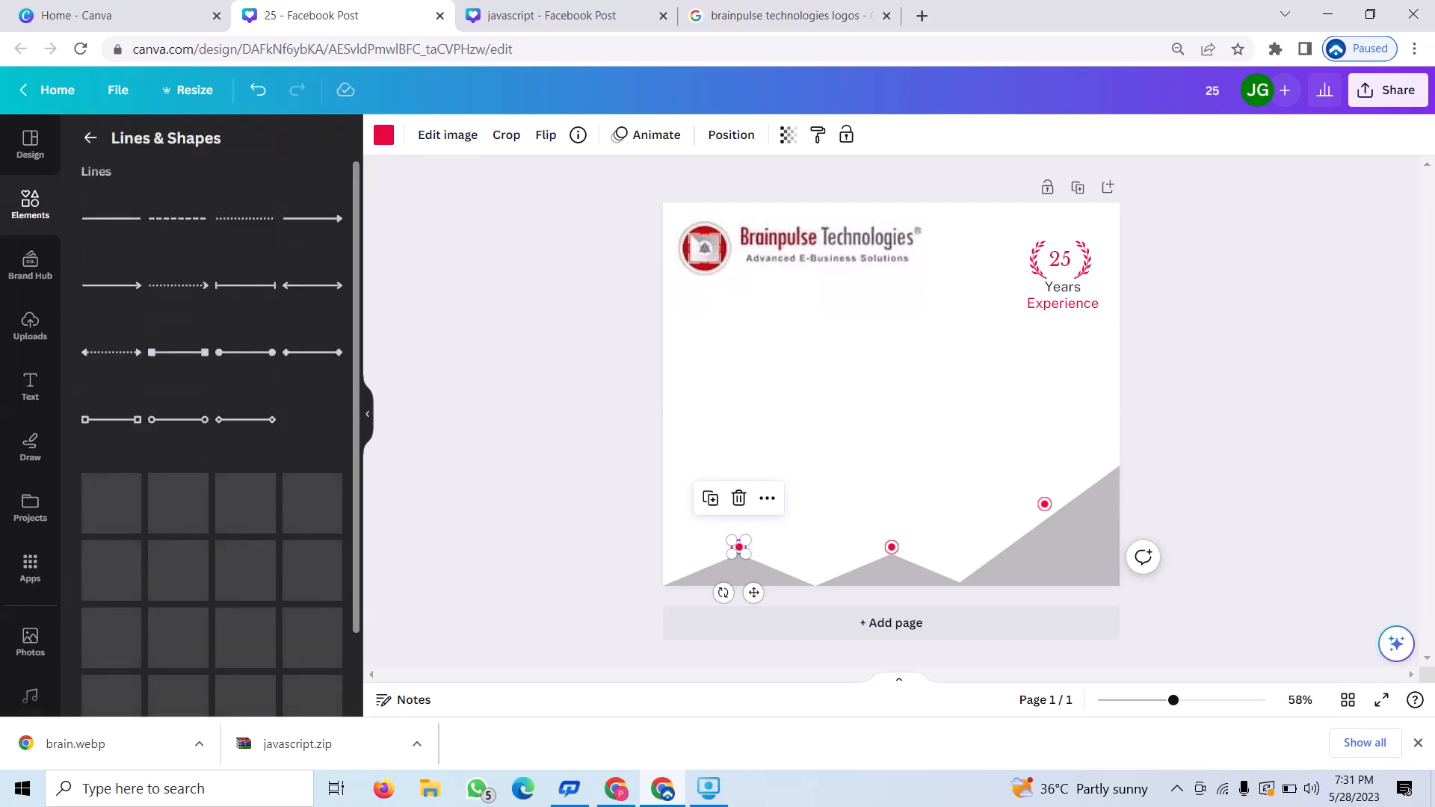
scroll(212, 438, "down", 2)
scroll(211, 438, "down", 5)
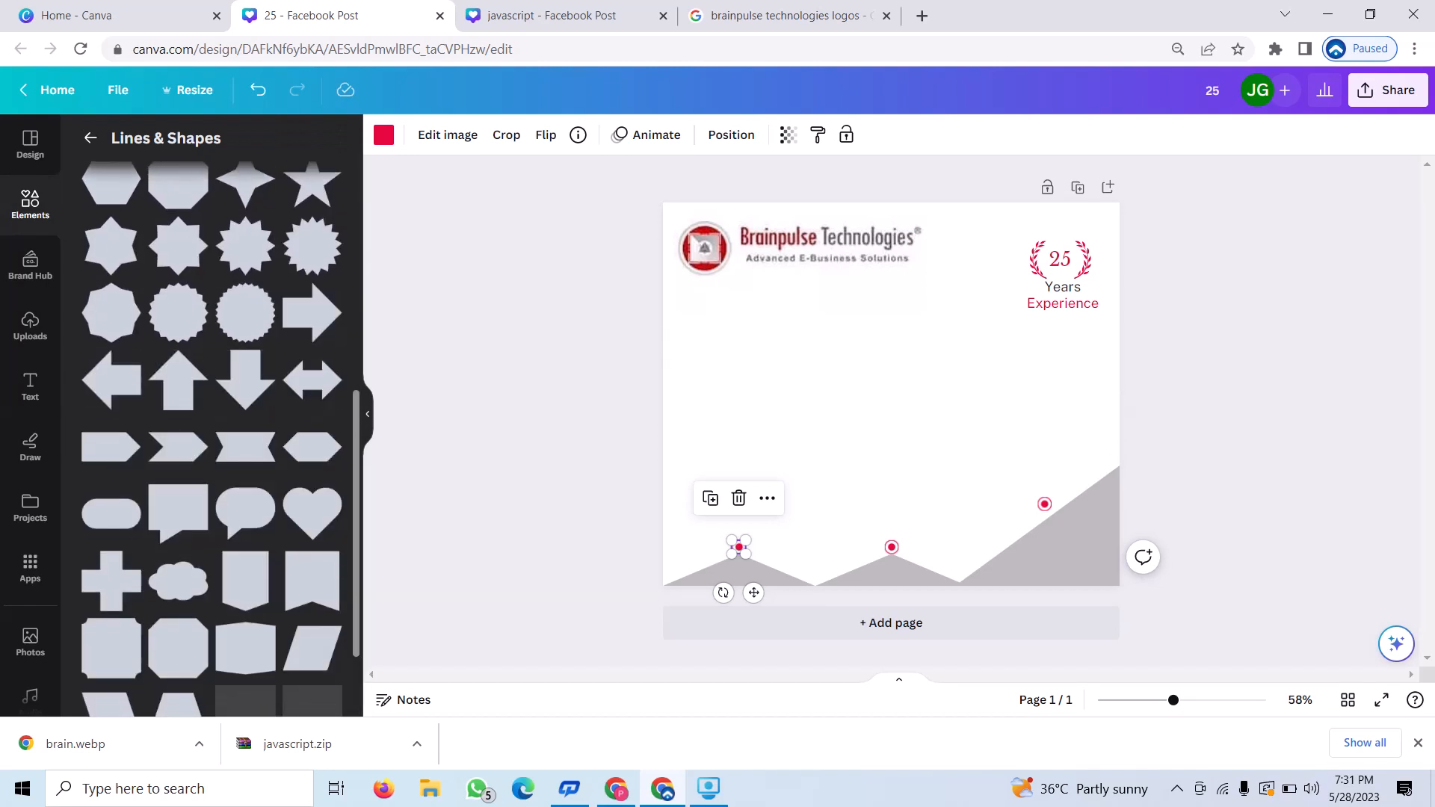
scroll(212, 438, "down", 2)
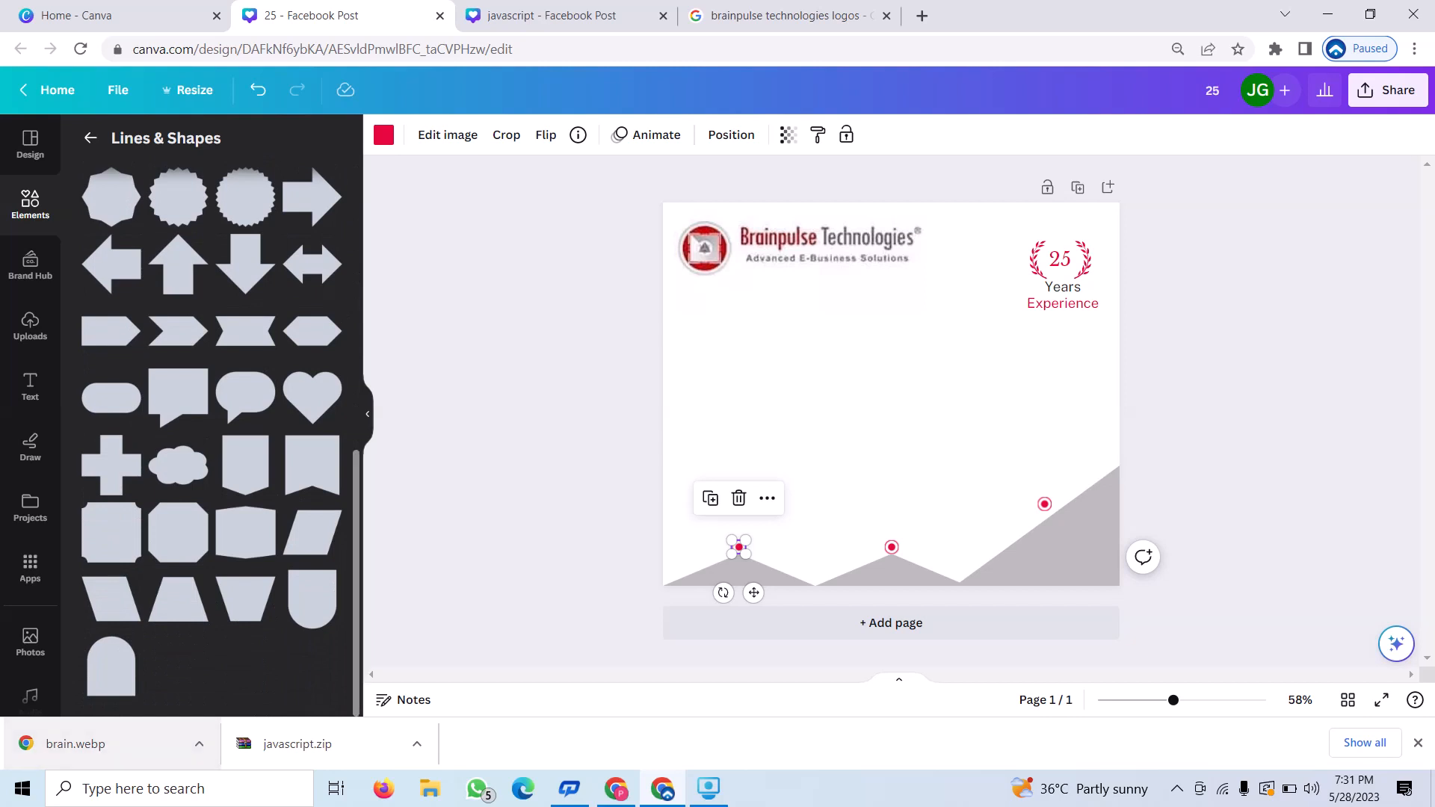
left_click(178, 598)
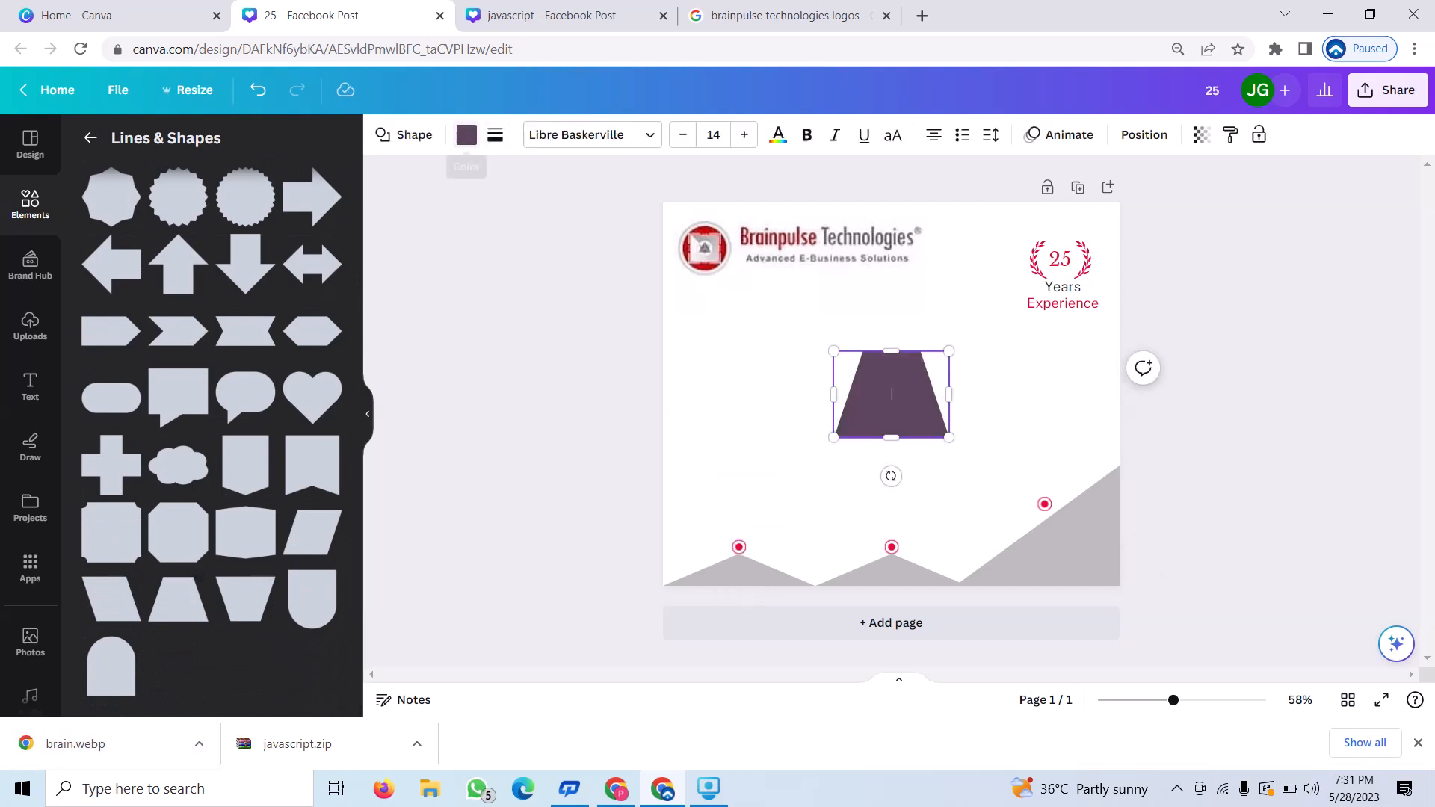
left_click(467, 134)
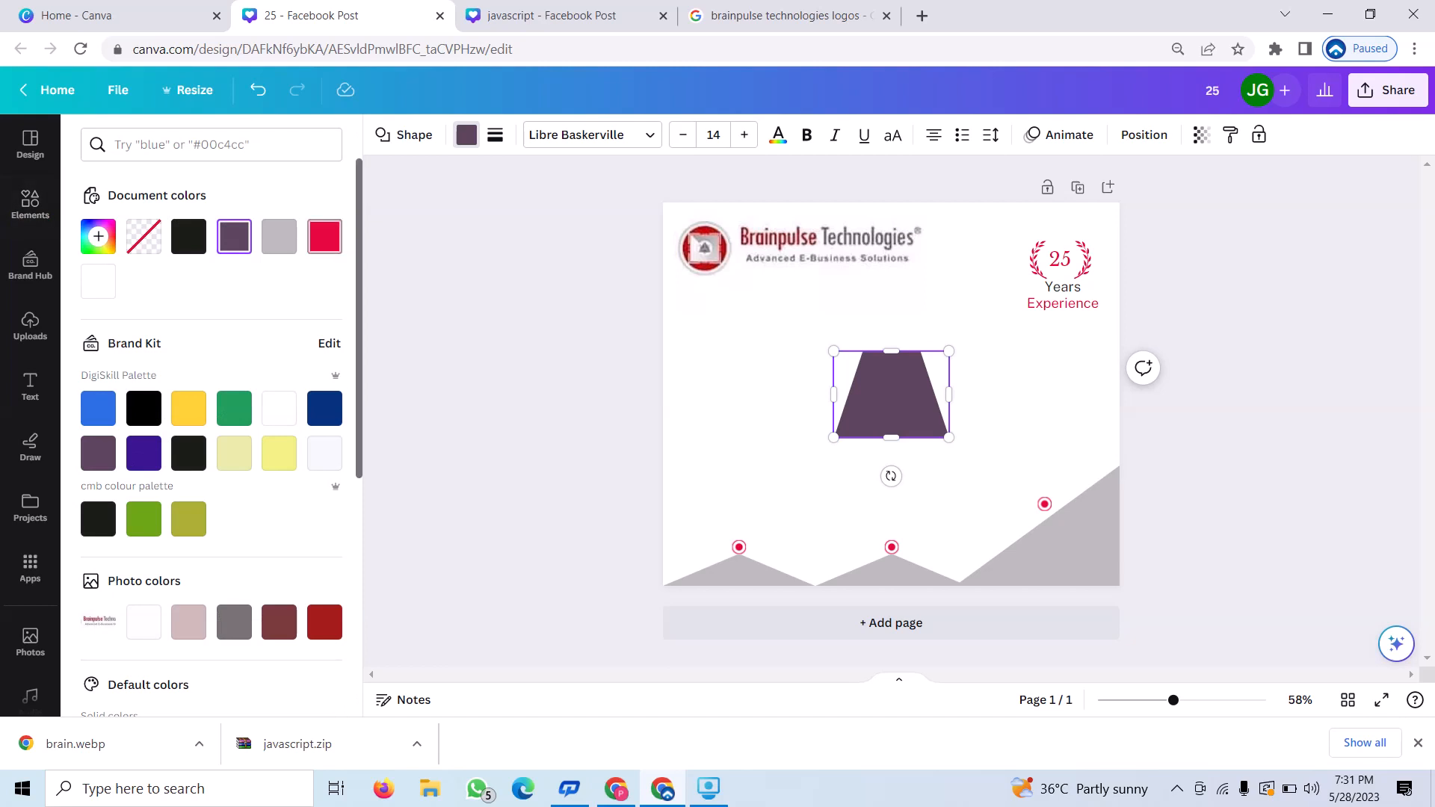
left_click(324, 237)
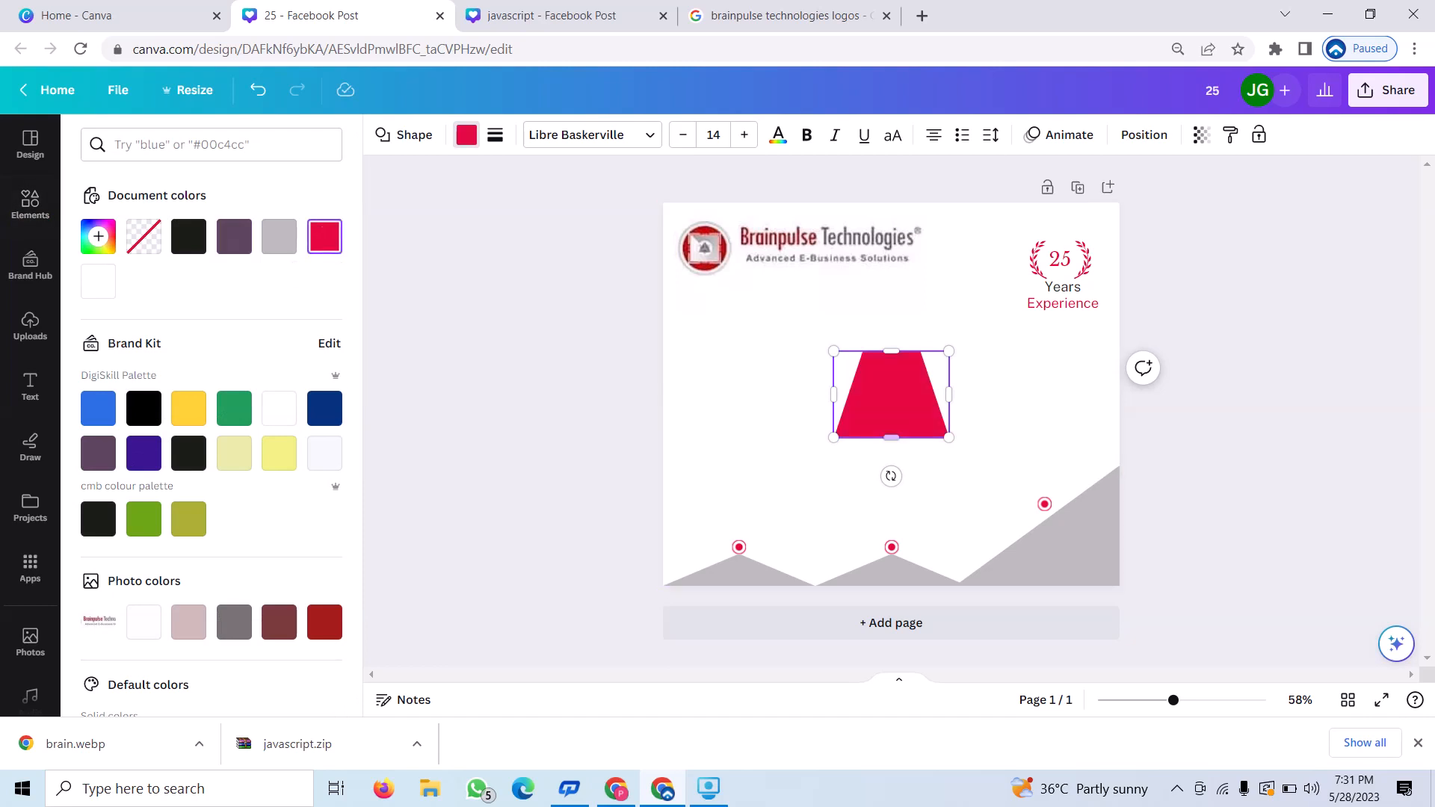
Turn the red trapezoid on its side with the wide end facing left and stretch it toward the page's left edge
left_click_drag(891, 438, 776, 424)
mouse_move(891, 486)
left_mouse_down()
mouse_move(891, 436)
mouse_move(891, 468)
left_mouse_up()
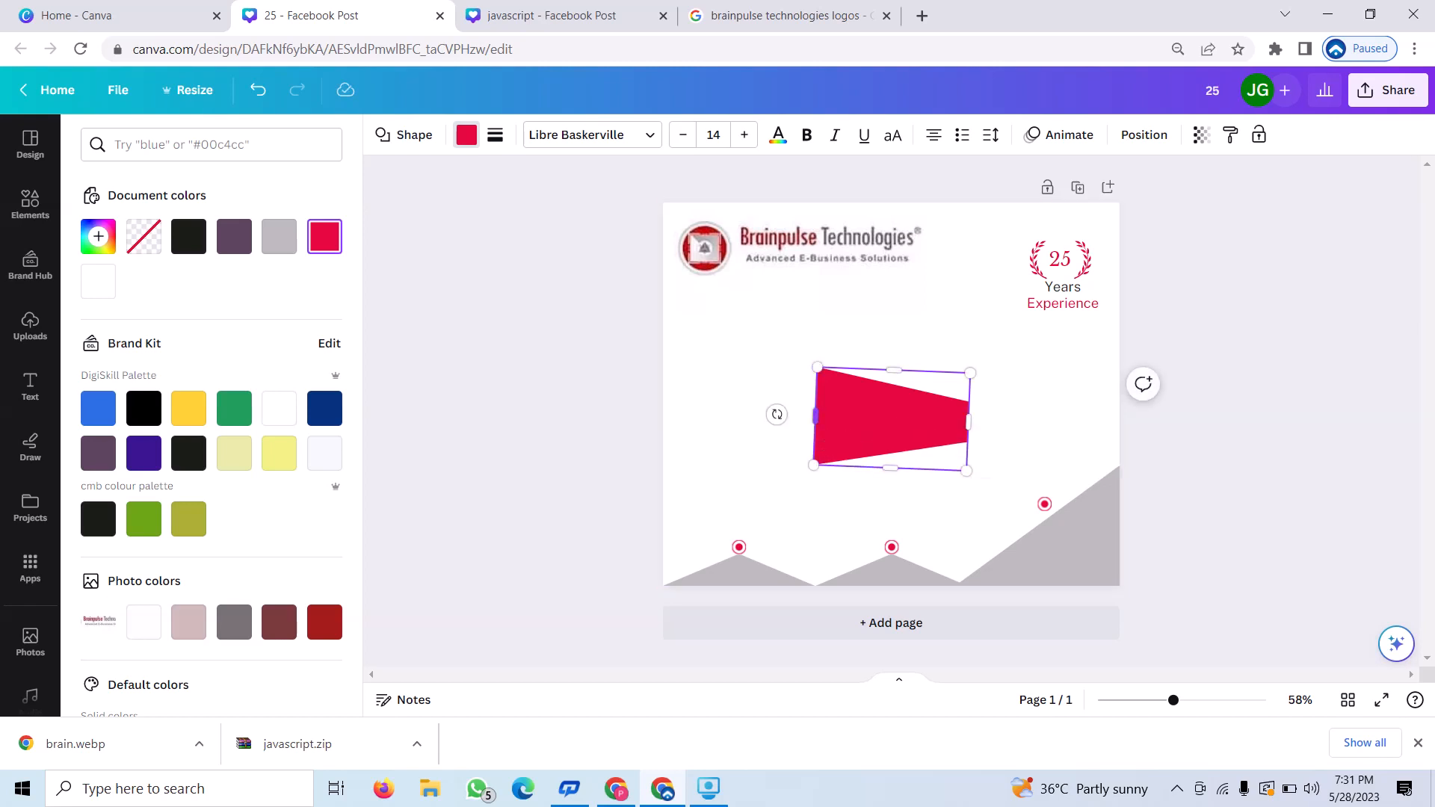
left_click_drag(816, 416, 659, 416)
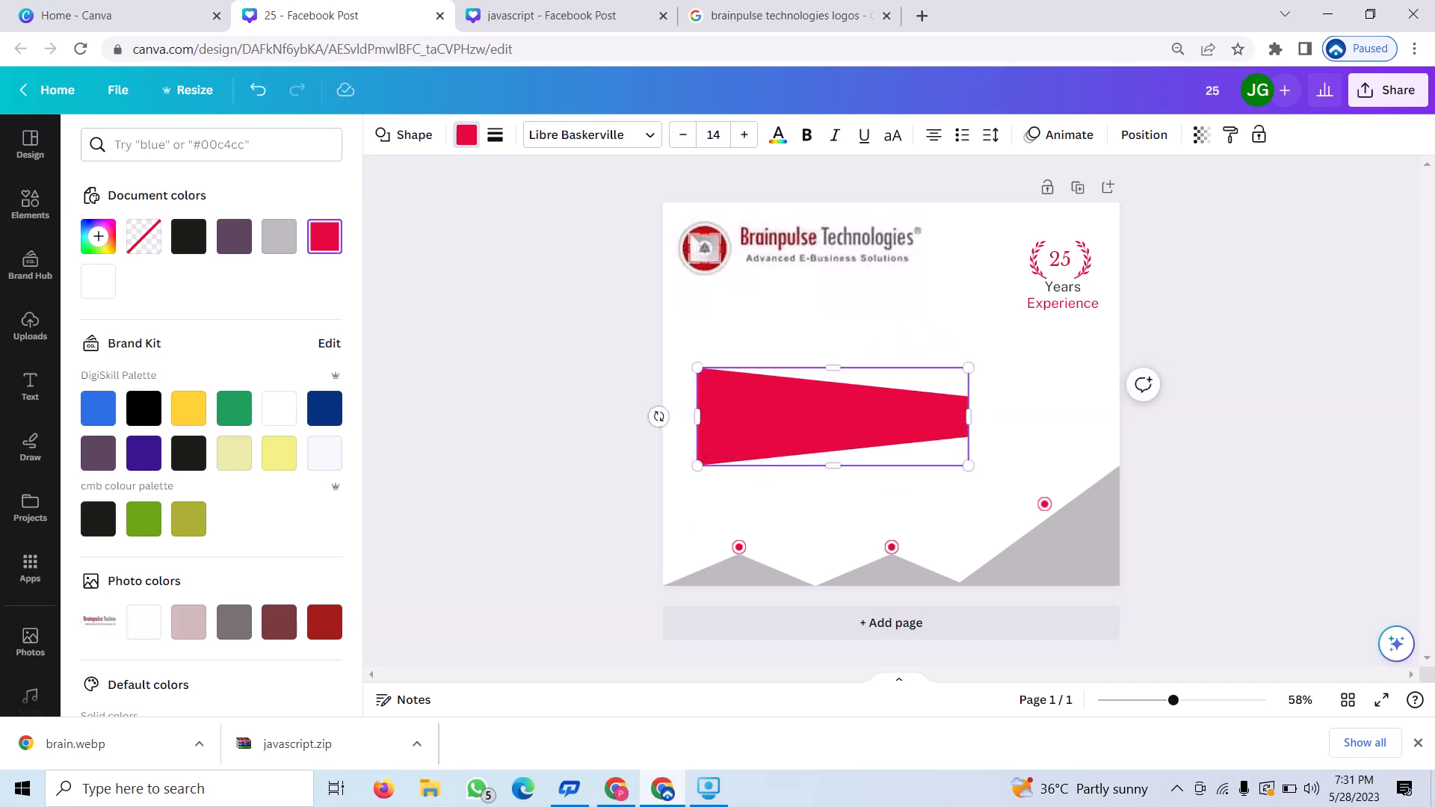
Shift the red trapezoid slightly down and left, and tilt it until its upper edge is nearly level
mouse_move(833, 417)
left_mouse_down()
mouse_move(810, 425)
mouse_move(819, 434)
left_mouse_up()
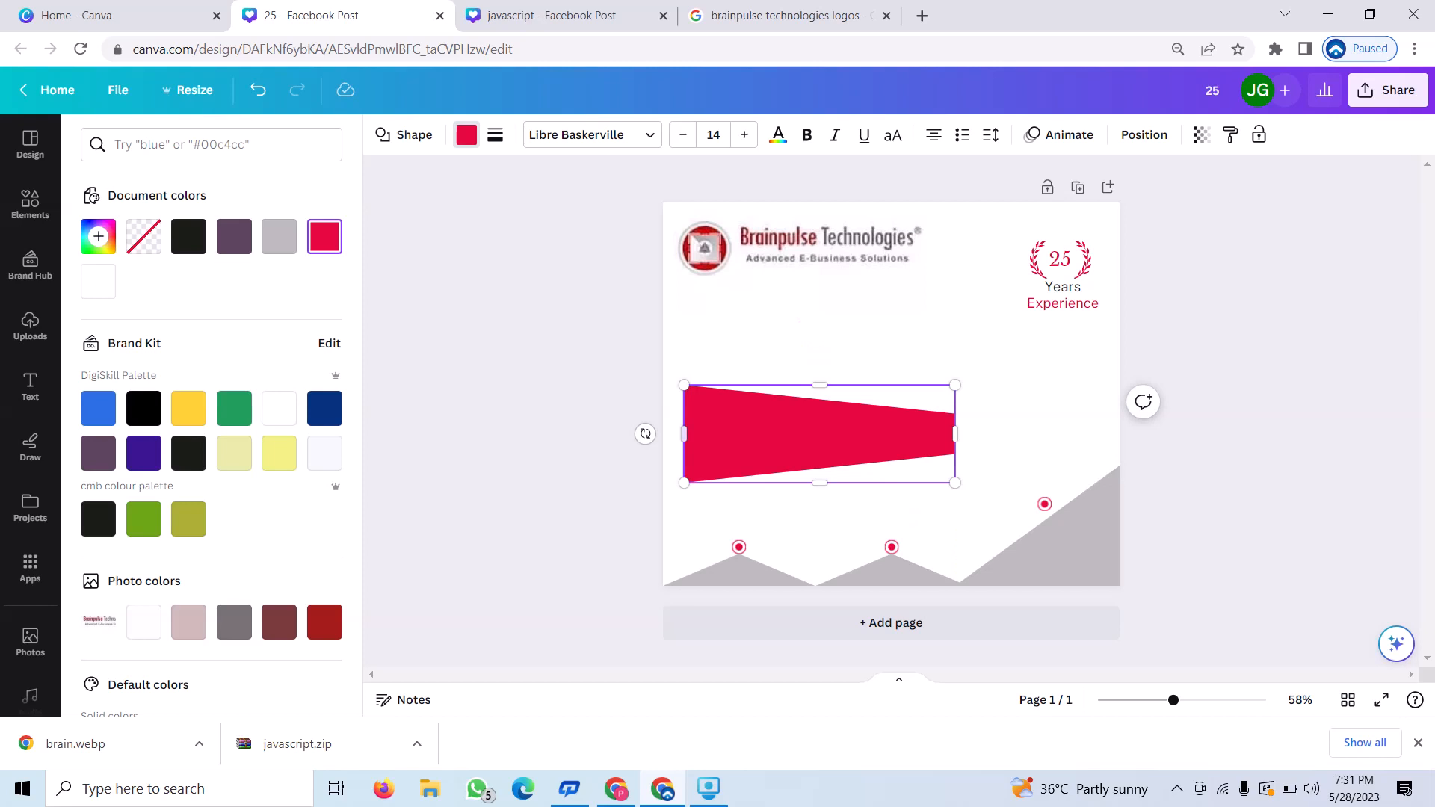
left_click_drag(646, 433, 646, 434)
left_click_drag(645, 434, 646, 450)
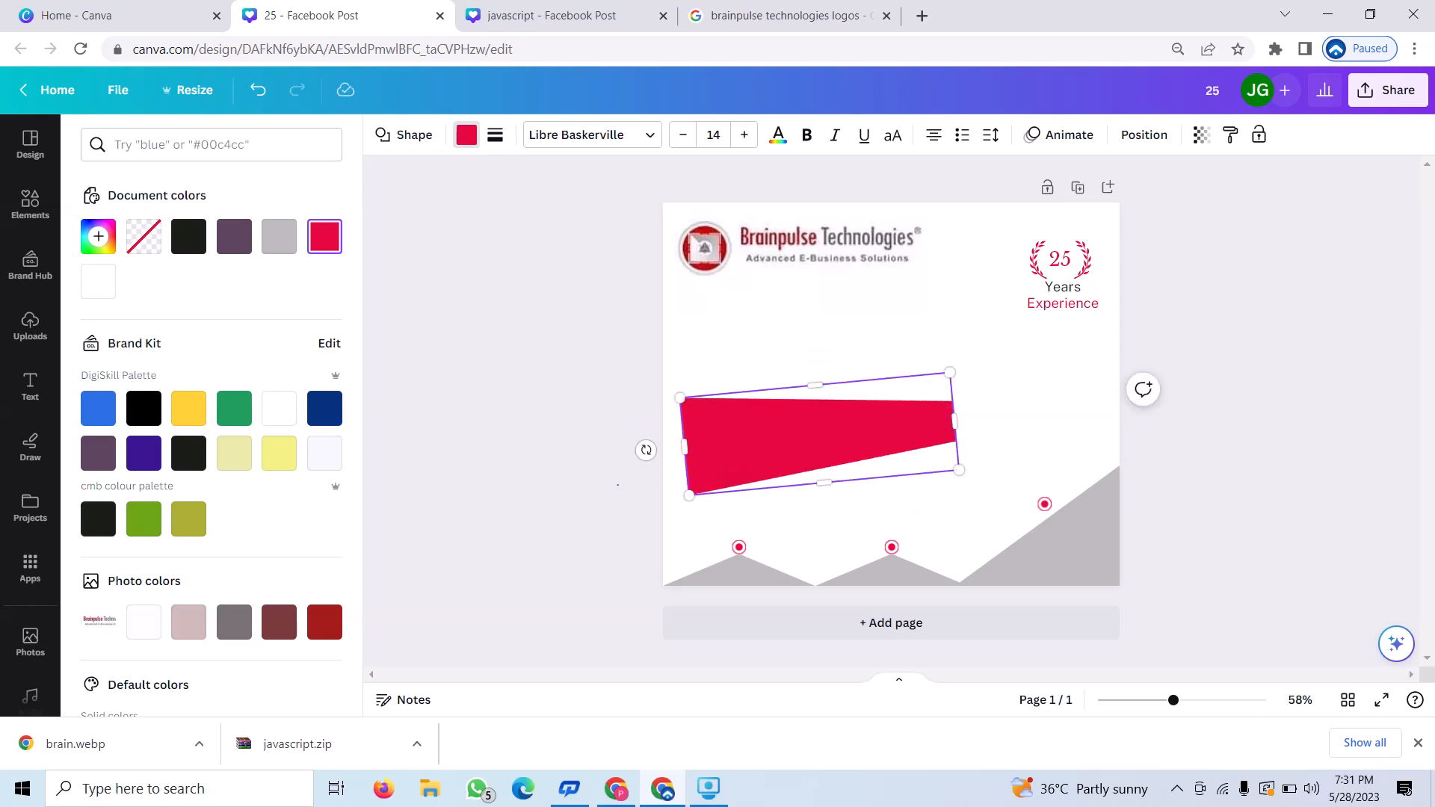
Add a circle from the basic shapes to the page
left_click(30, 203)
scroll(119, 524, "up", 5)
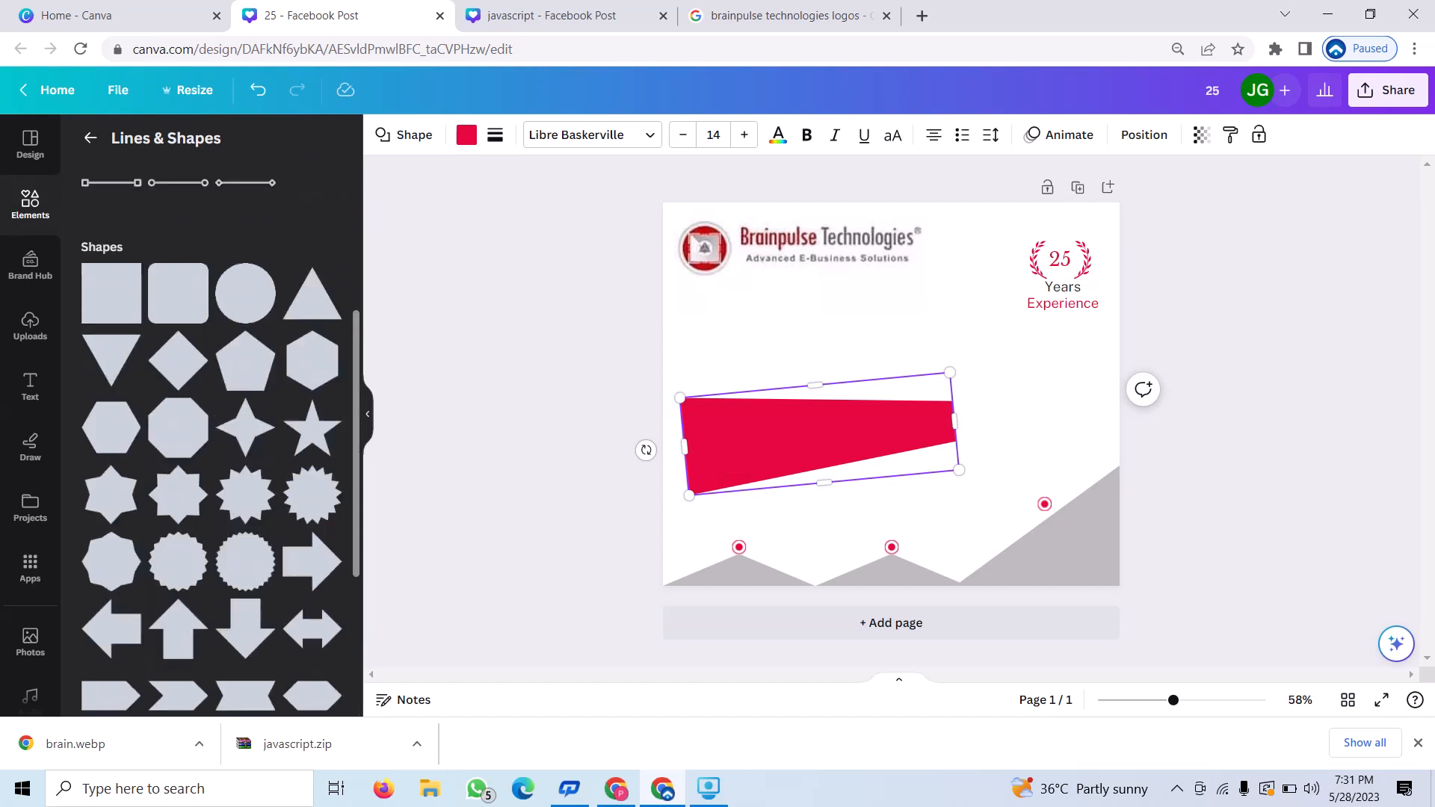
left_click(245, 302)
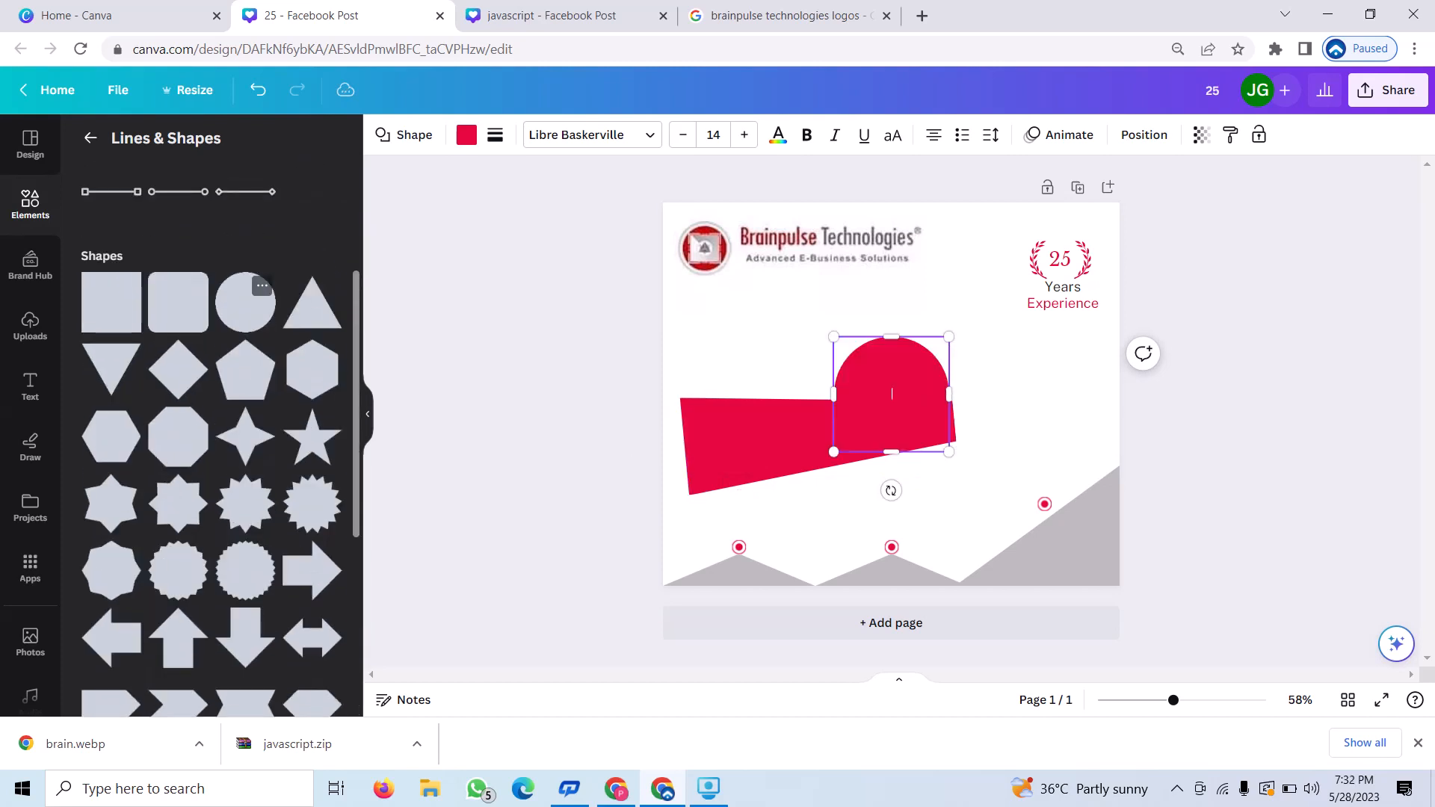